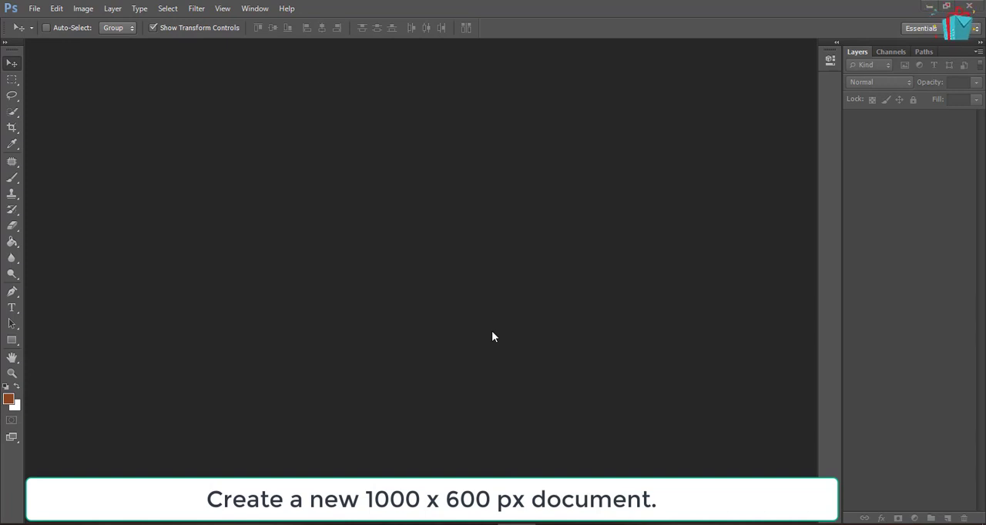
Create a new document 1000 pixels wide and 600 pixels high
left_click(37, 11)
left_click(42, 23)
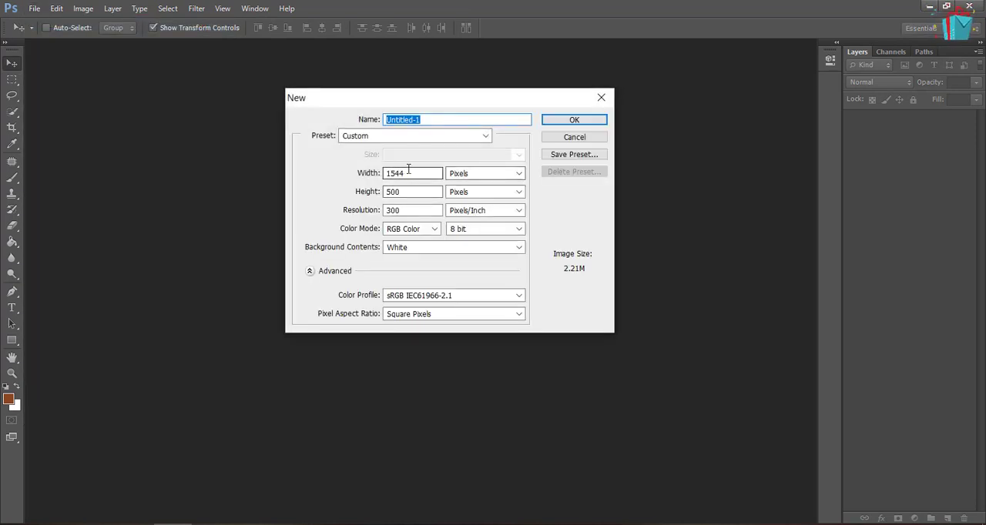
left_click(409, 172)
left_click_drag(377, 171, 354, 168)
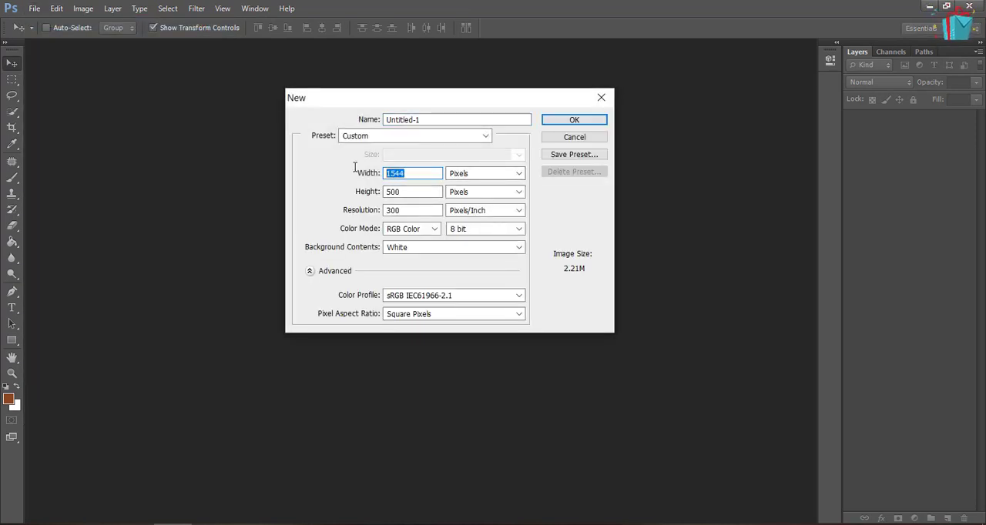
type("1000")
key("Tab")
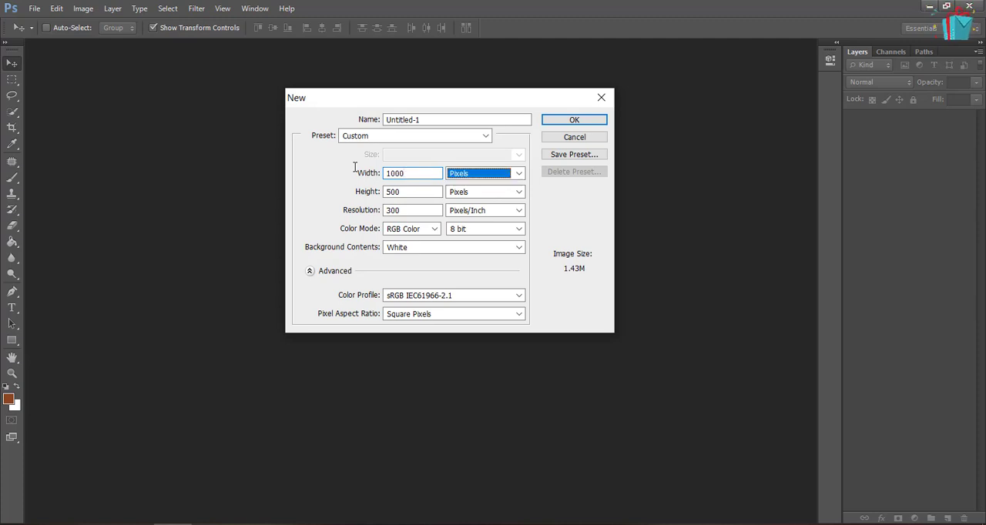
key("Tab")
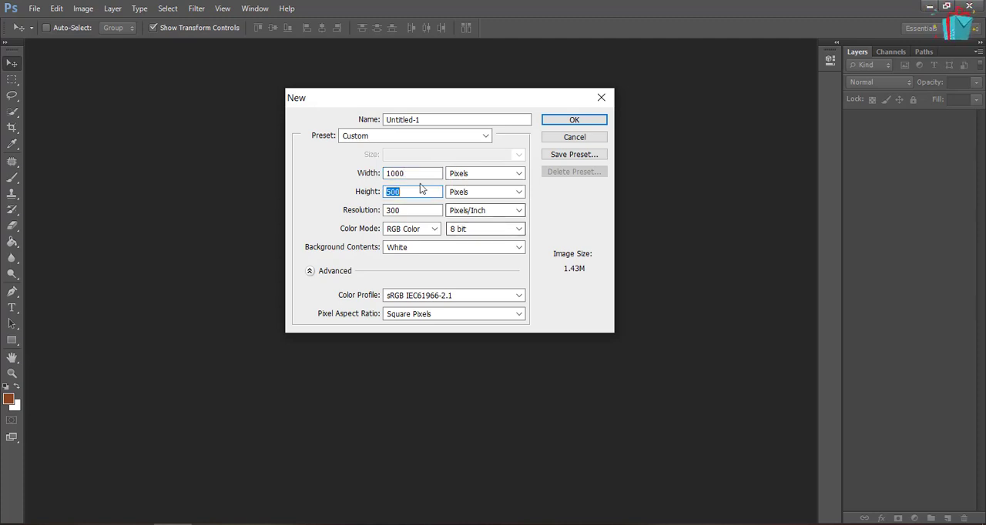
type("600")
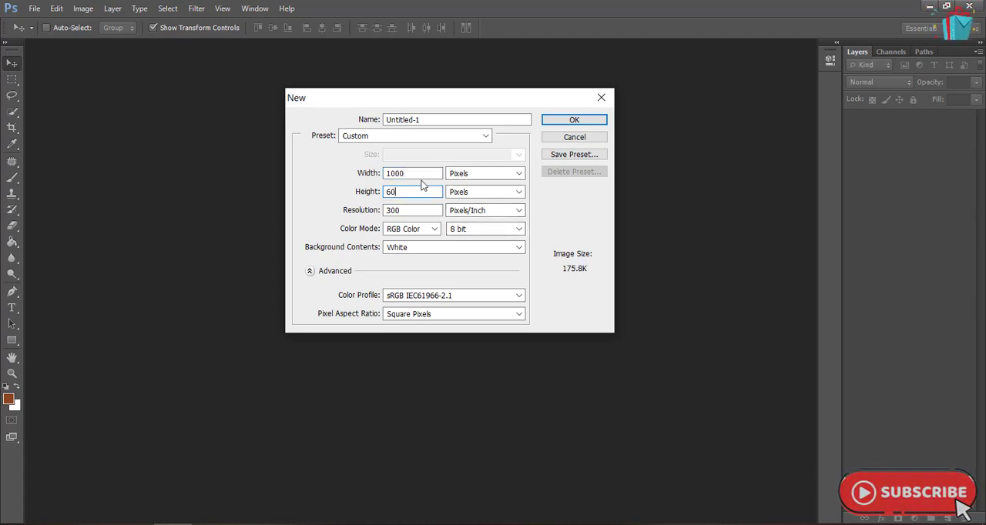
left_click(566, 121)
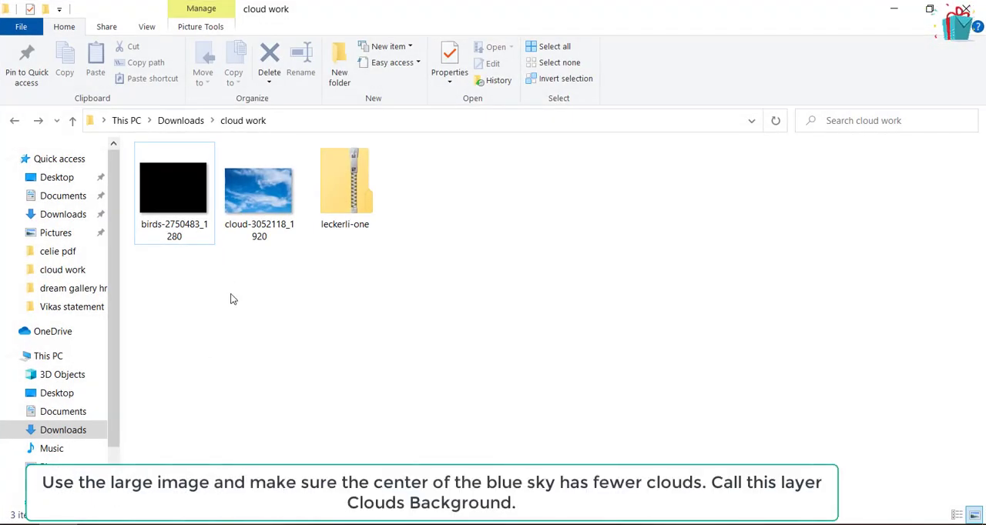
Place cloud-3052118_1920 from the cloud work folder into the document and scale it from its centre to about 12.6% to cover the canvas
left_click_drag(254, 204, 348, 332)
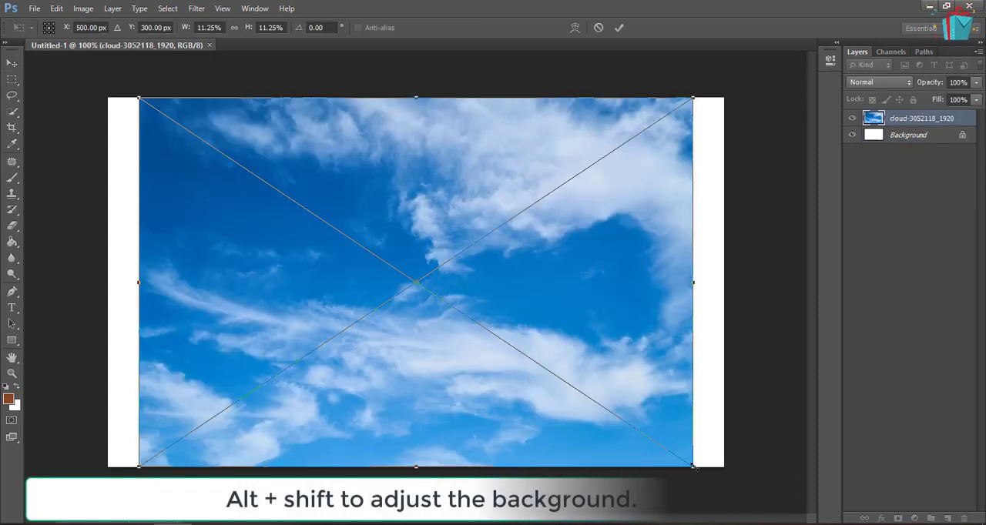
left_click_drag(693, 466, 727, 489)
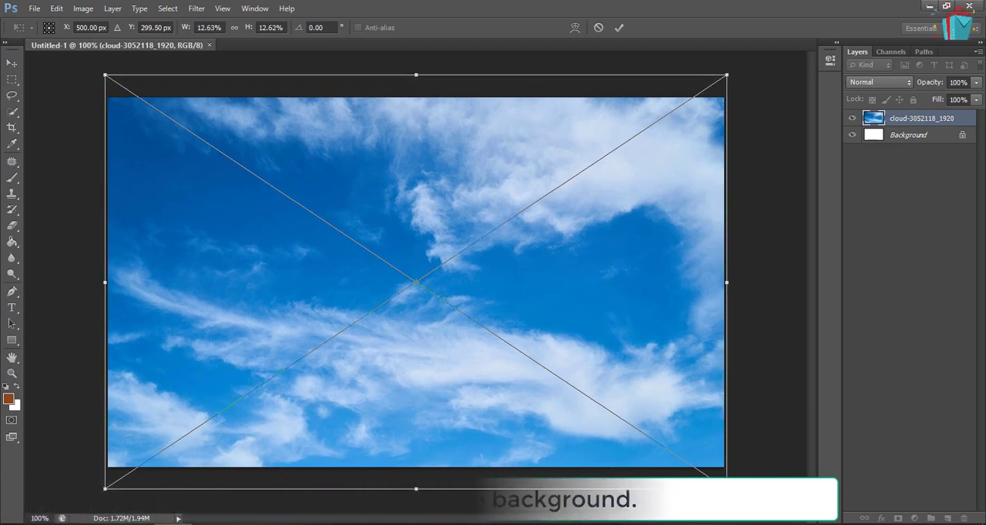
key("Return")
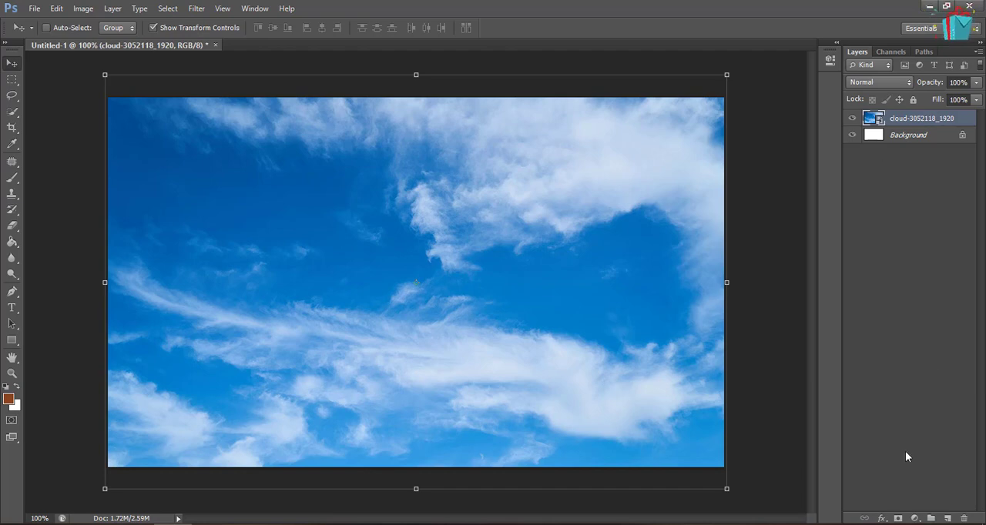
Add a Color Overlay effect to the cloud layer with the colour #3dacfa
left_click(881, 518)
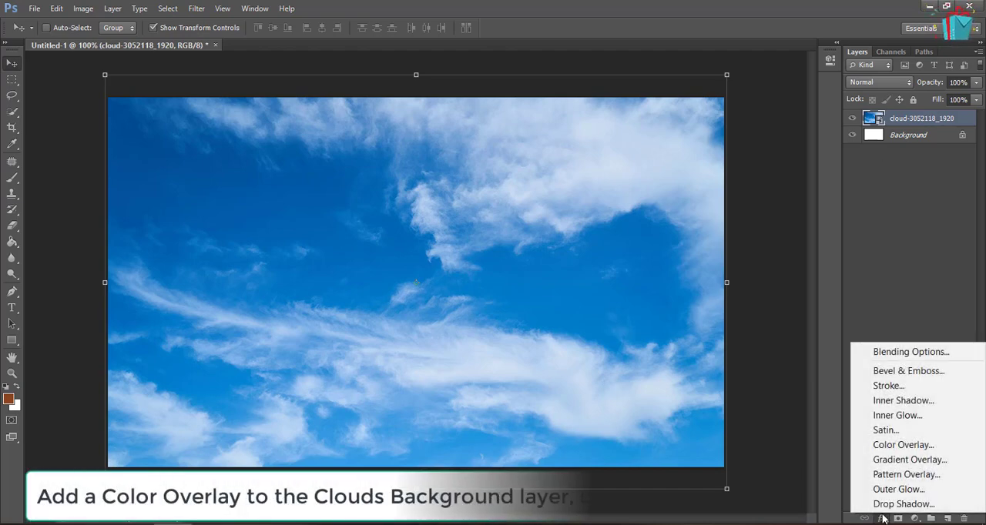
left_click(937, 445)
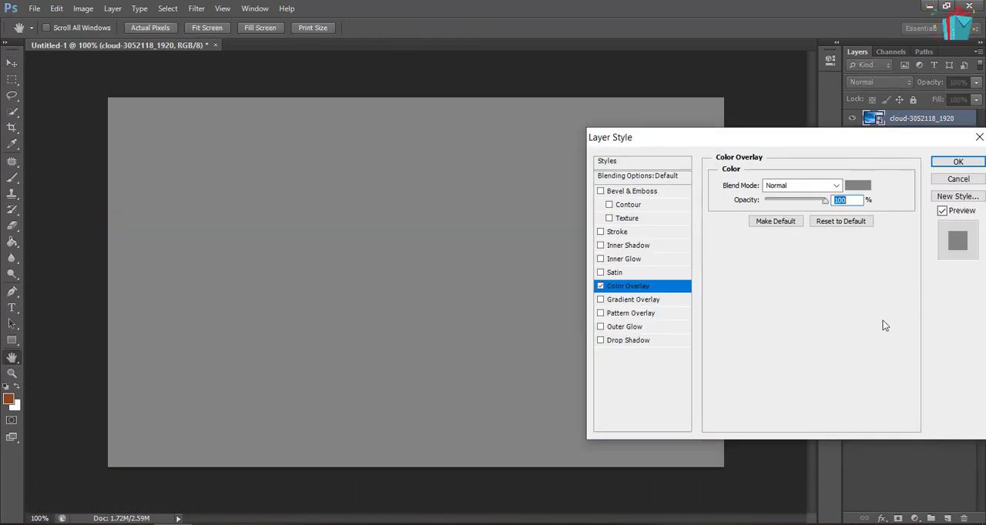
left_click_drag(855, 139, 496, 130)
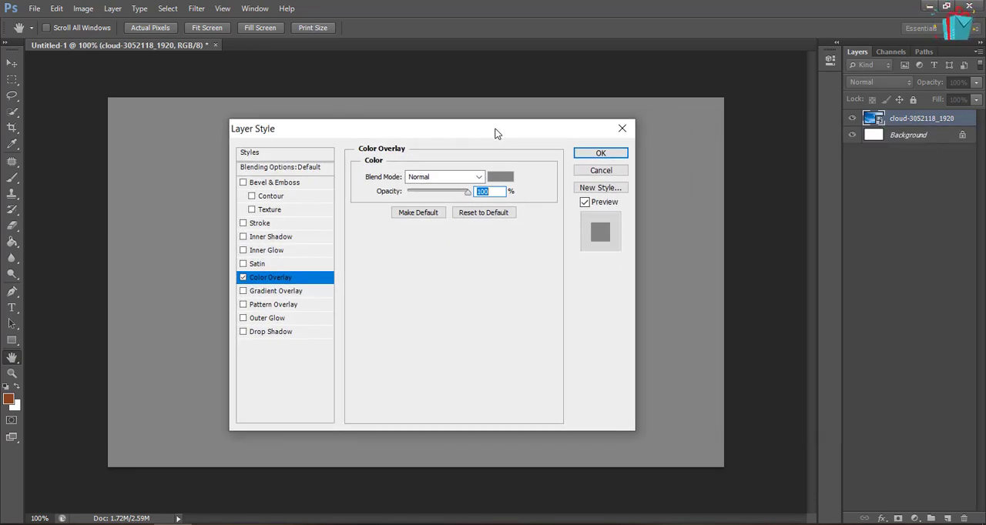
left_click(500, 177)
double_click(852, 355)
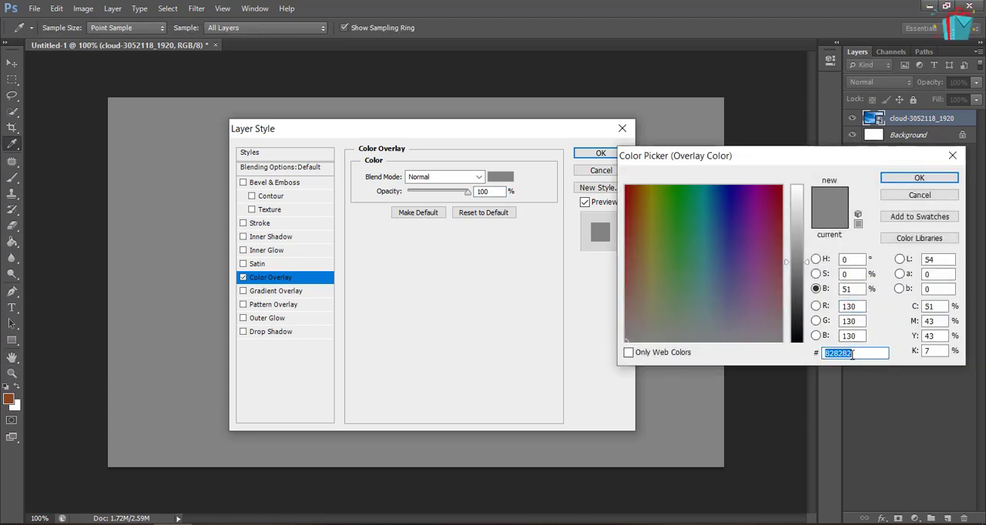
type("3d")
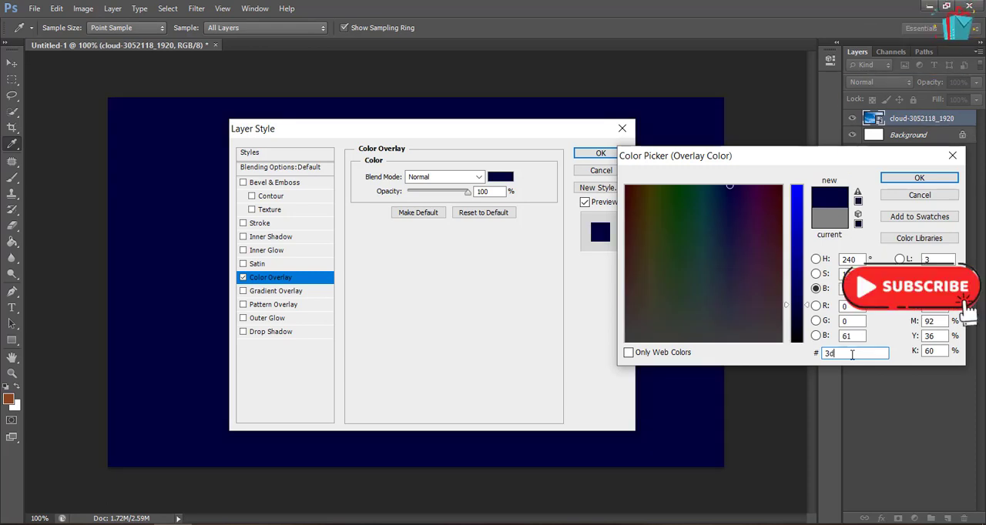
type("acfa")
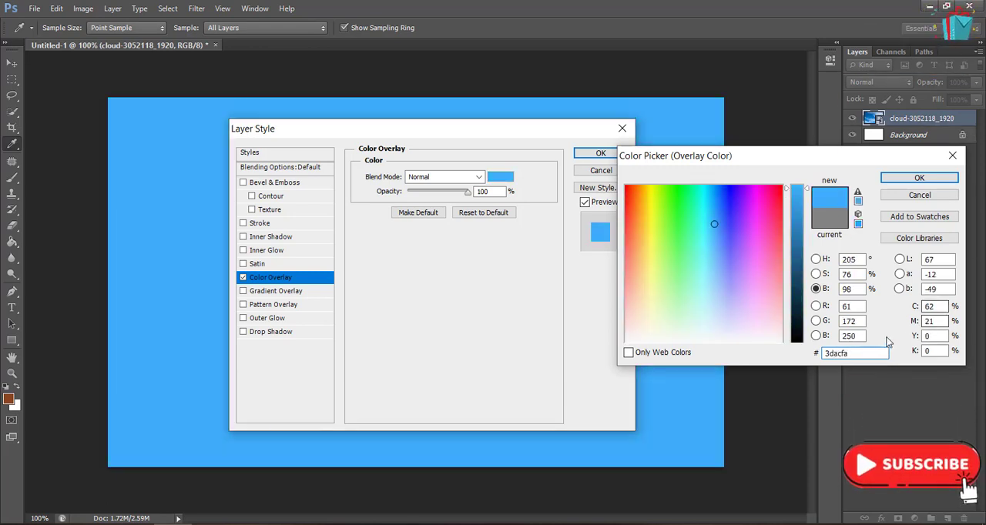
left_click(919, 179)
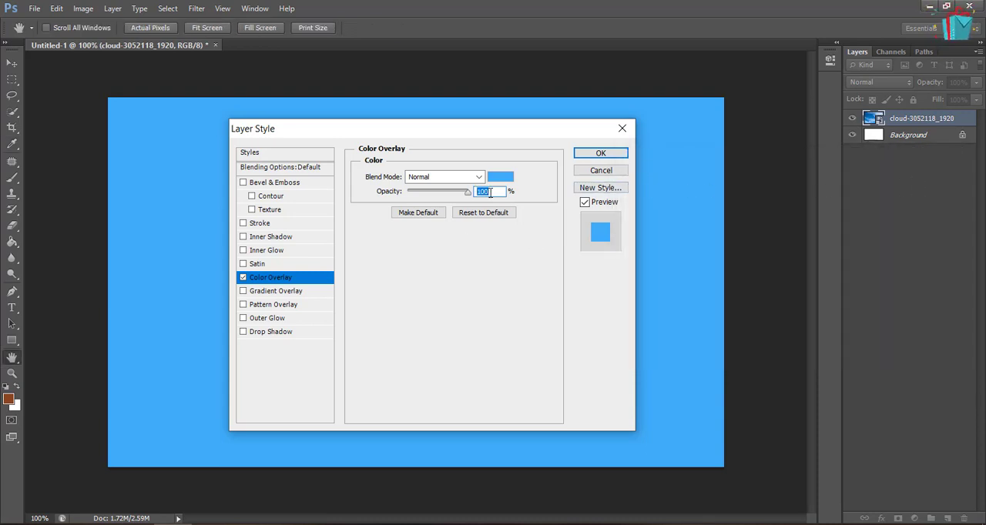
Set the overlay's opacity to 70% and its blend mode to Color, and apply the layer style
type("70")
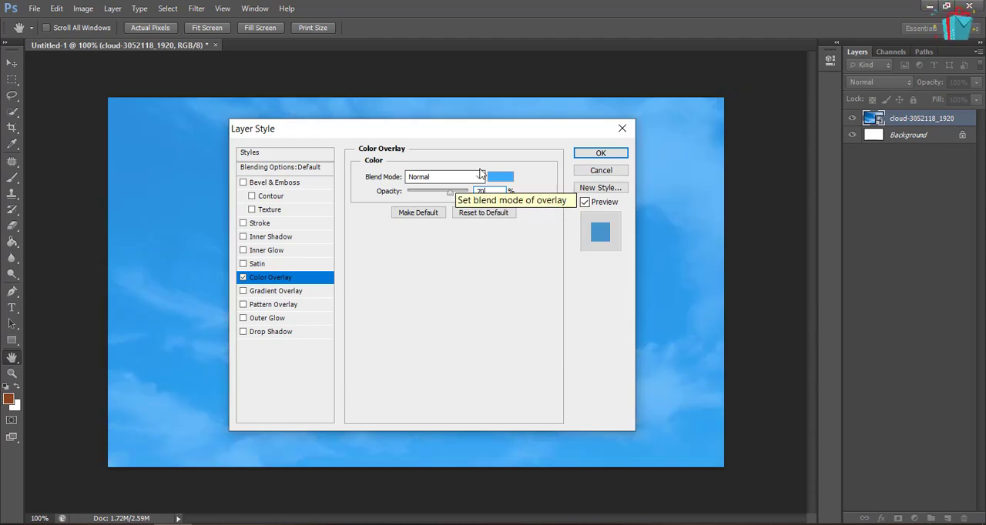
left_click(441, 176)
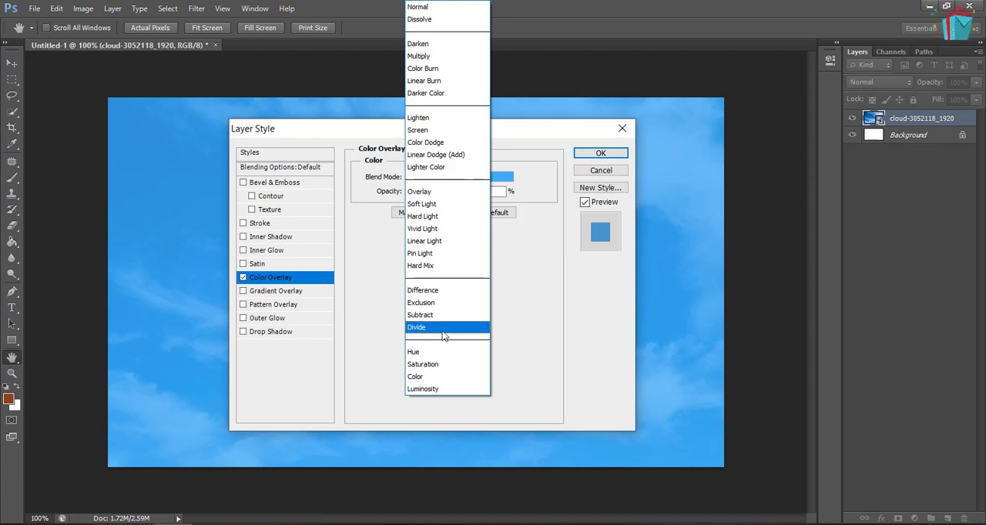
left_click(431, 378)
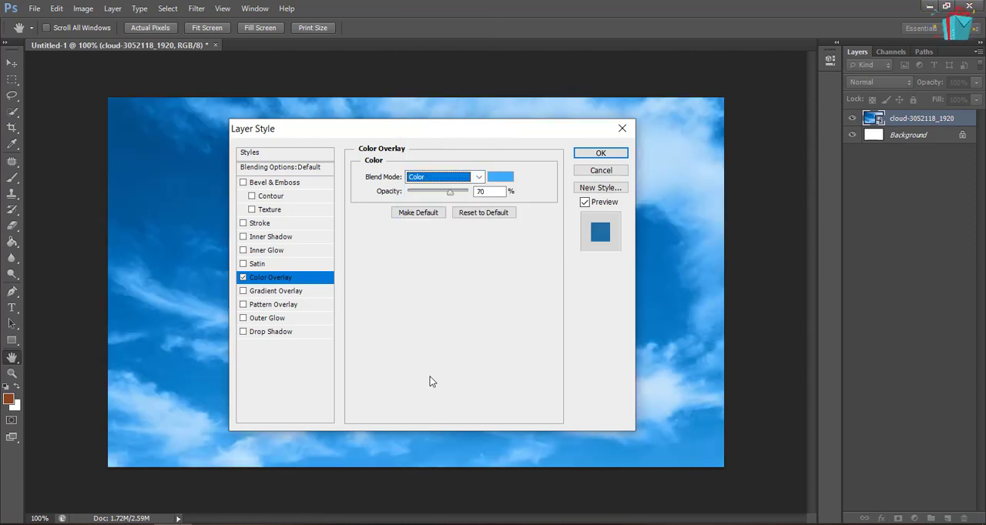
left_click(597, 154)
key("v")
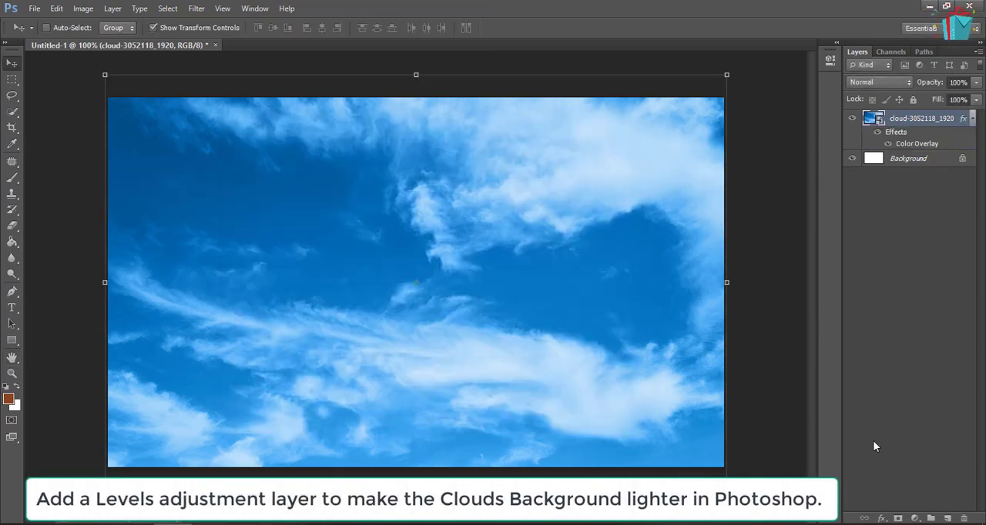
Add a Levels adjustment layer above the clouds with midtones at 1.63 and the shadow output level at 104
left_click(914, 519)
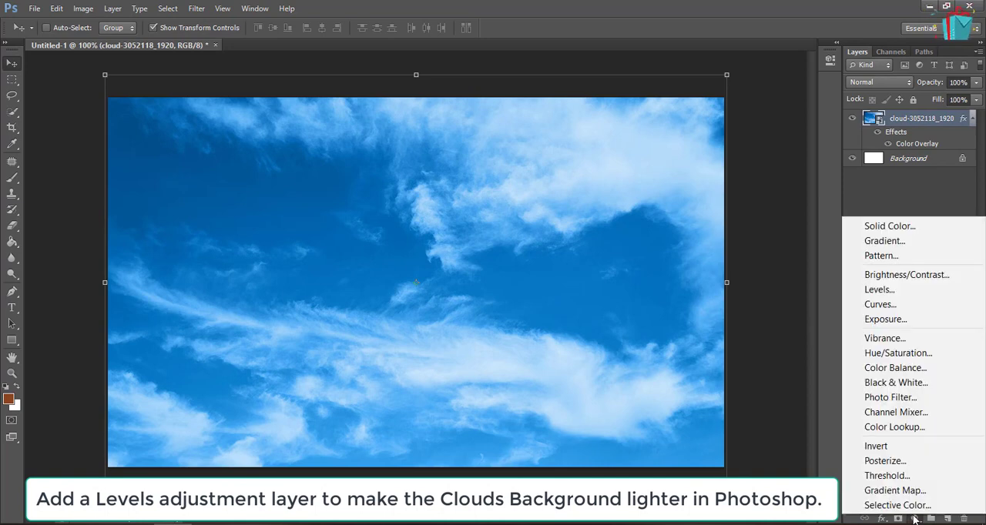
left_click(895, 291)
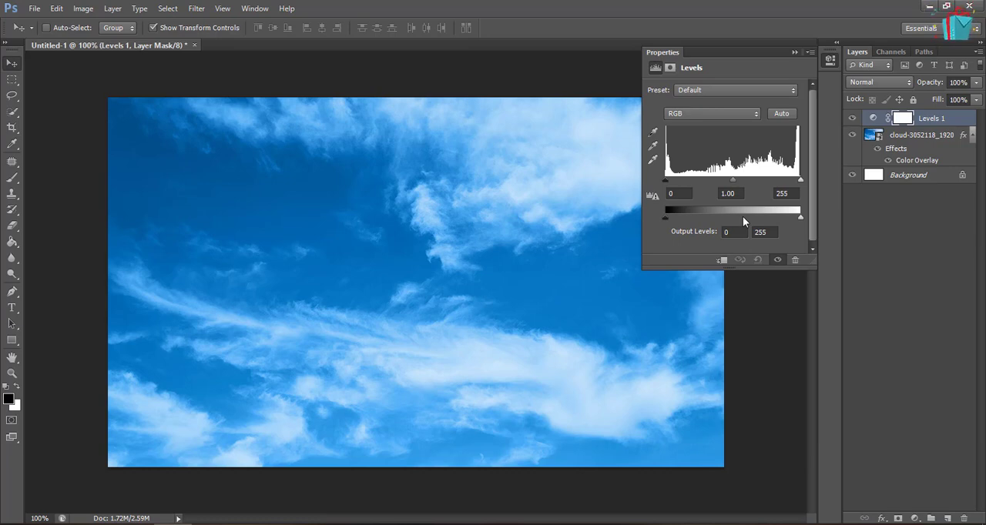
left_click(728, 193)
left_click_drag(728, 194, 756, 198)
type("63")
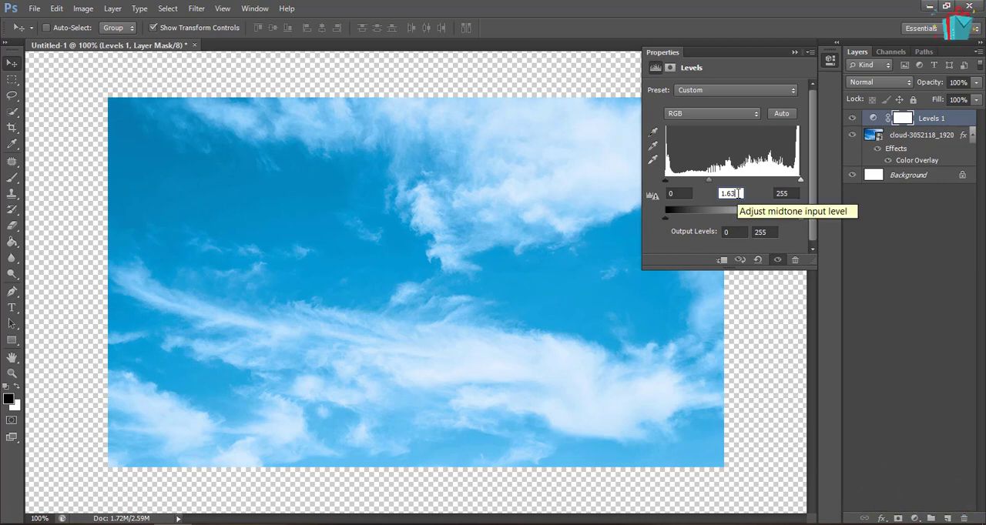
left_click(734, 233)
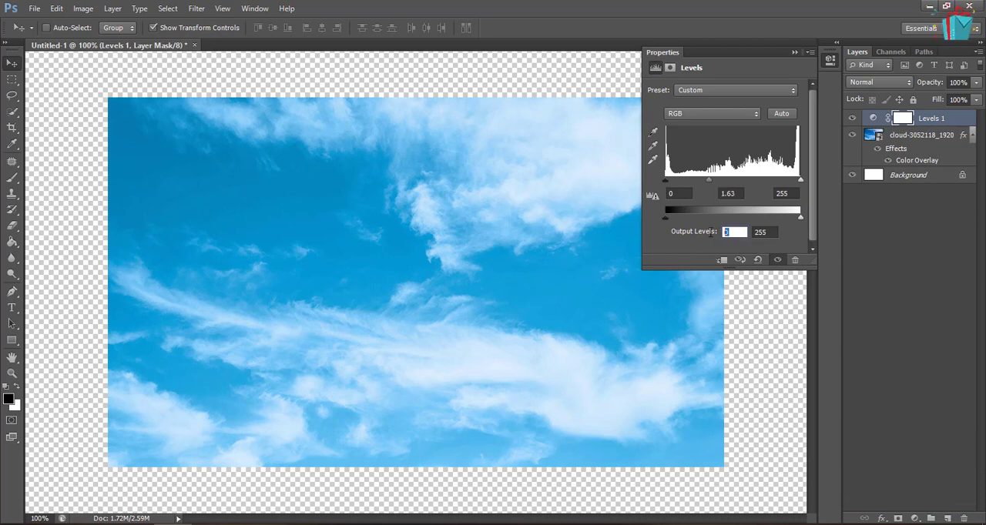
type("104")
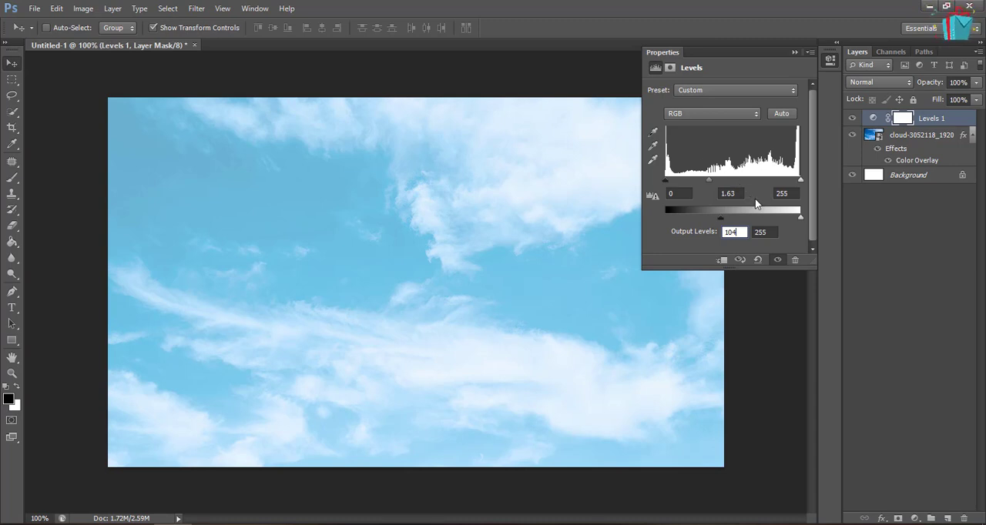
left_click(795, 53)
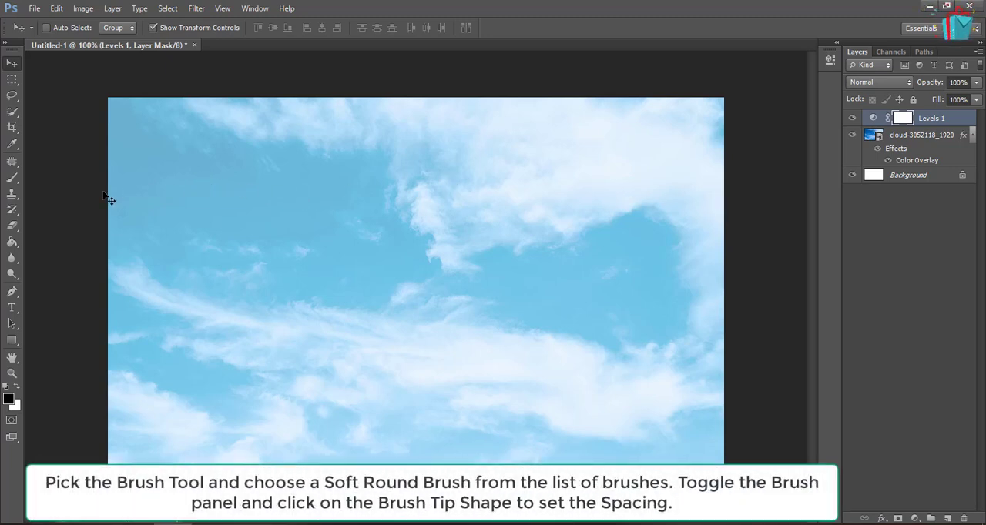
Set up the Brush tool's soft round tip with a size of 87 px and 15% spacing
left_click(4, 179)
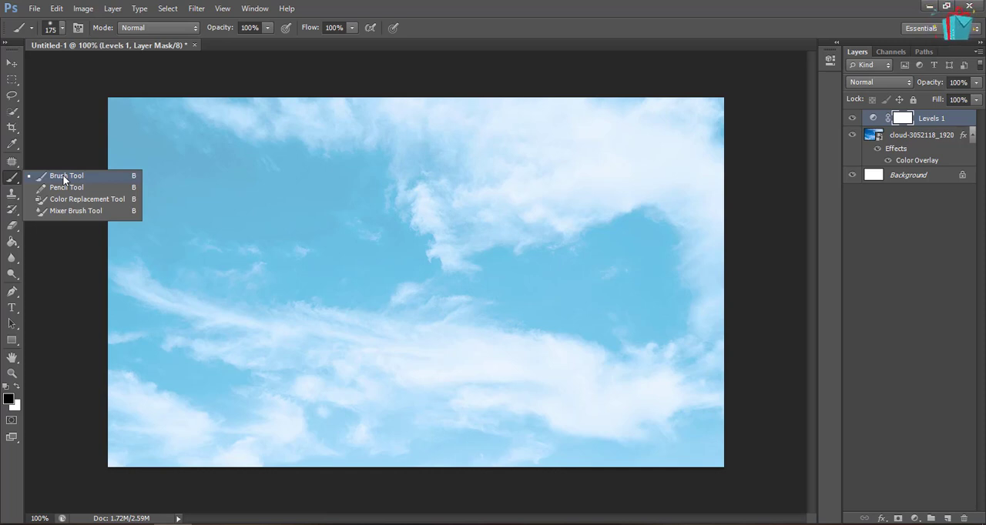
left_click(63, 175)
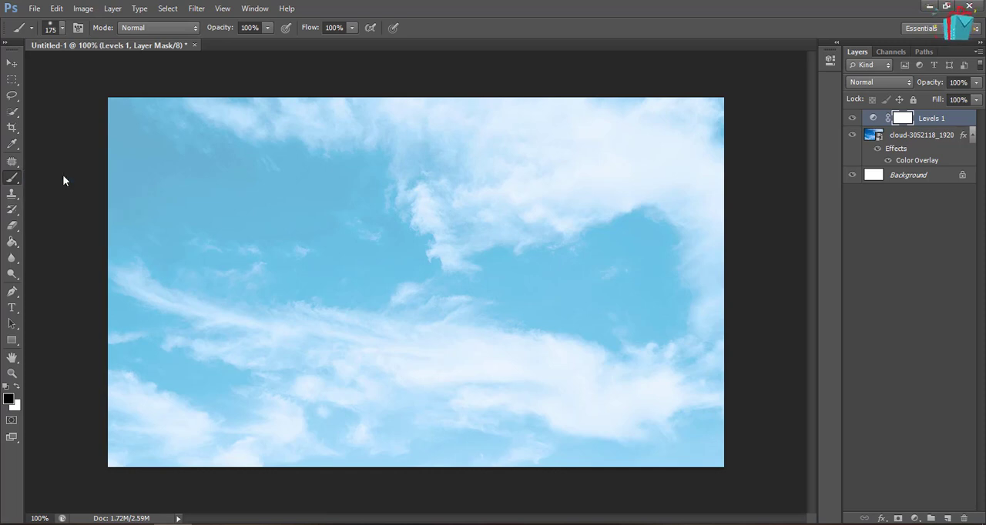
left_click(61, 29)
left_click(78, 28)
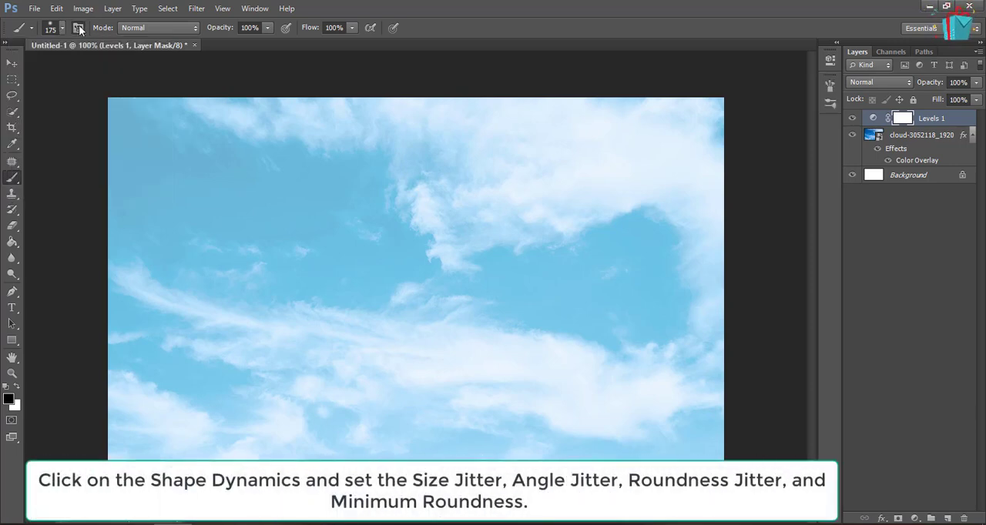
left_click(79, 28)
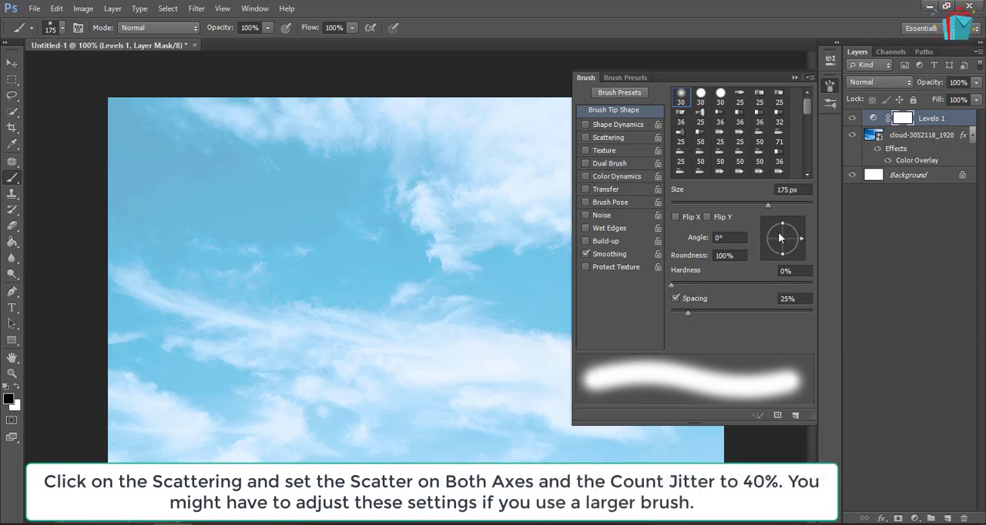
left_click(787, 191)
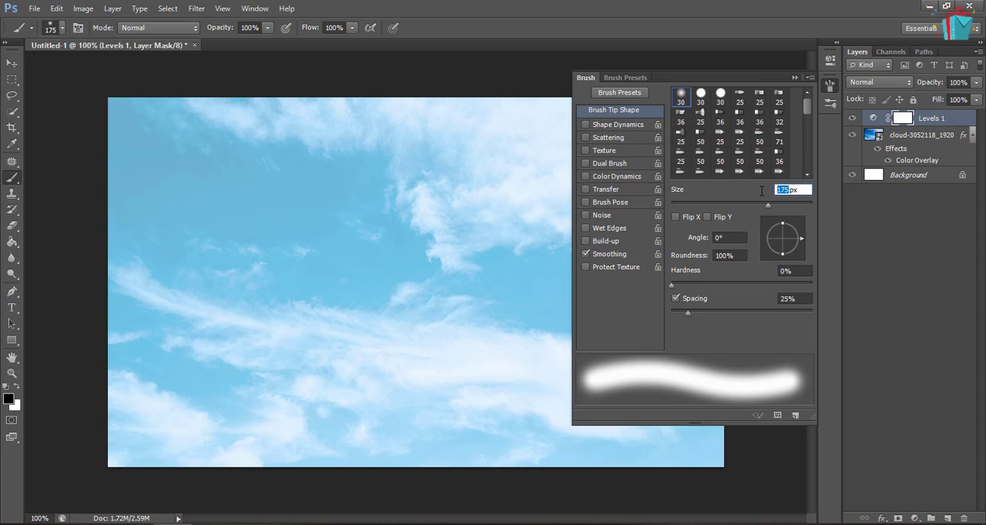
type("87")
left_click(784, 298)
type("15")
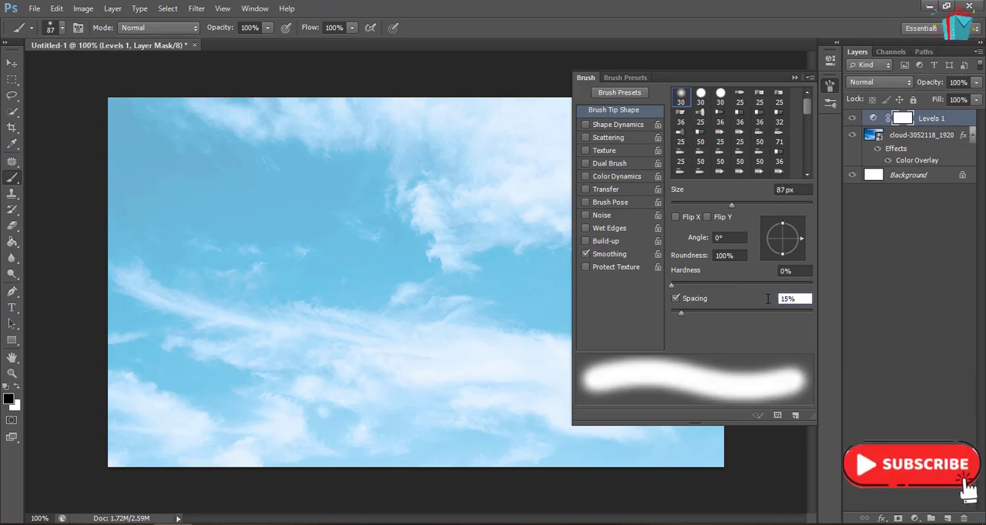
left_click(742, 298)
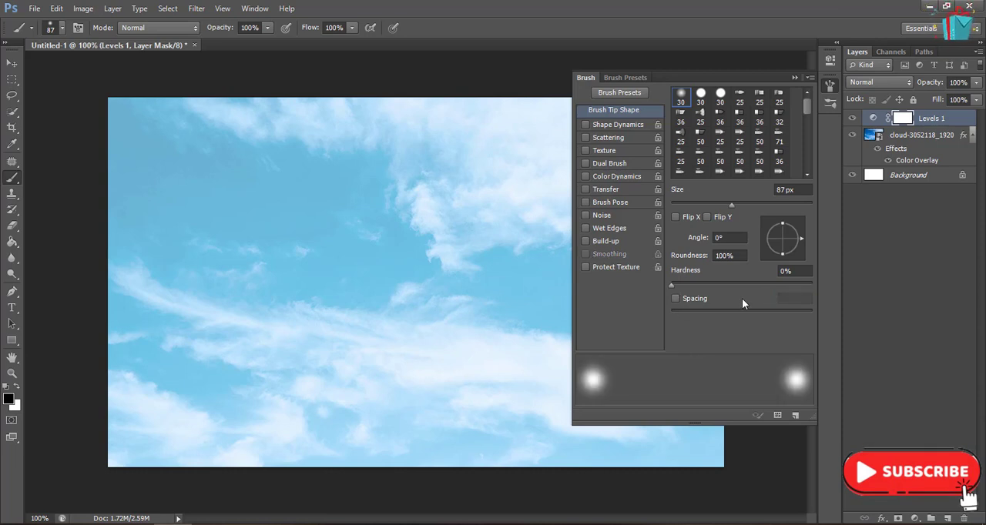
left_click(742, 298)
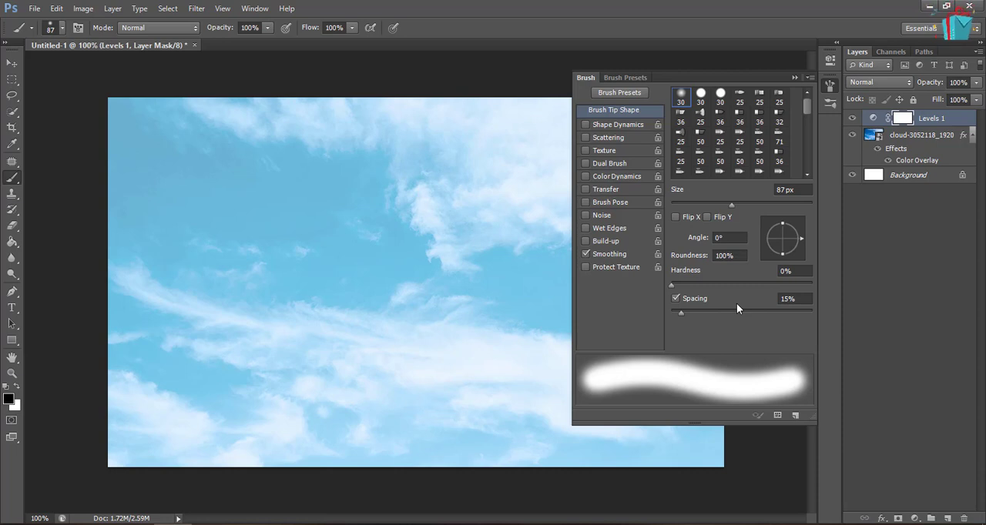
Enable Shape Dynamics for the brush with 33% size jitter, 48% angle jitter and 6% roundness jitter
left_click(606, 127)
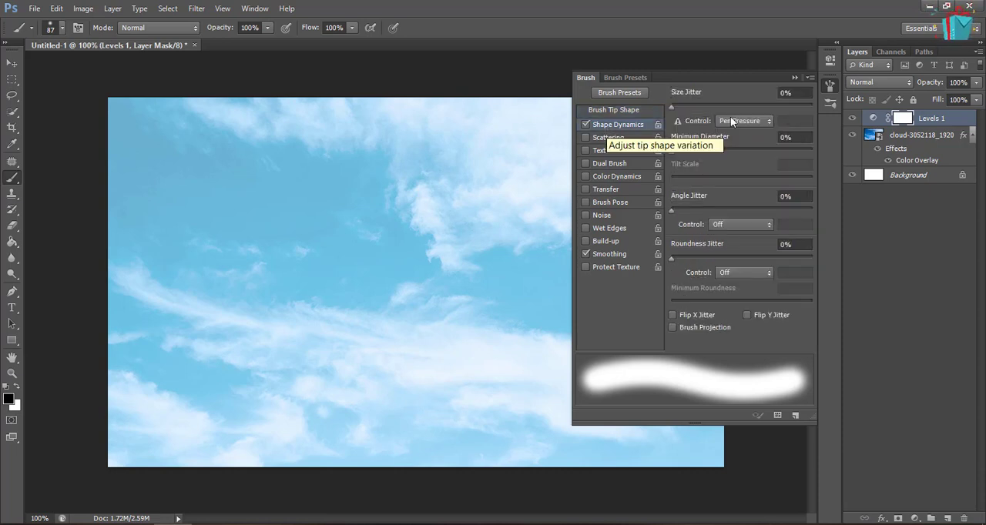
left_click_drag(786, 94, 773, 94)
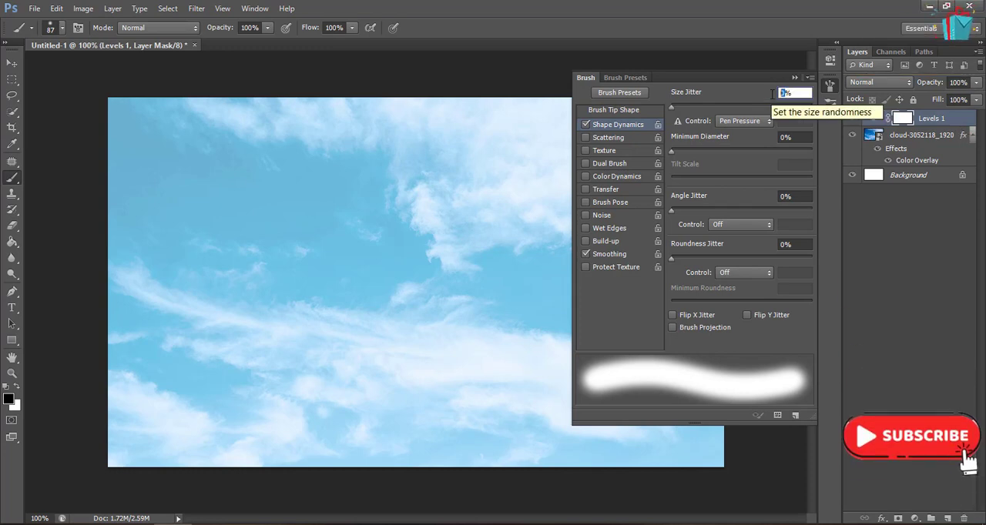
type("33")
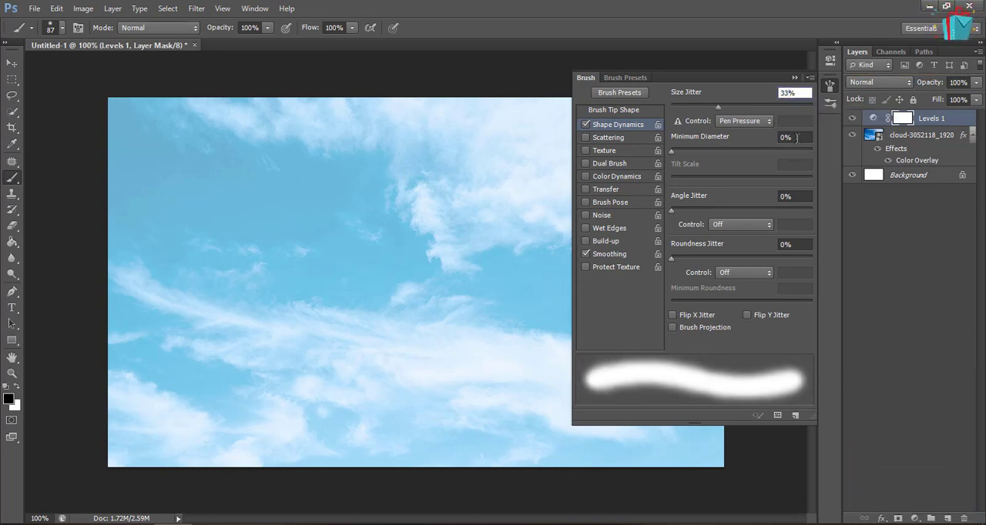
left_click(786, 195)
type("48")
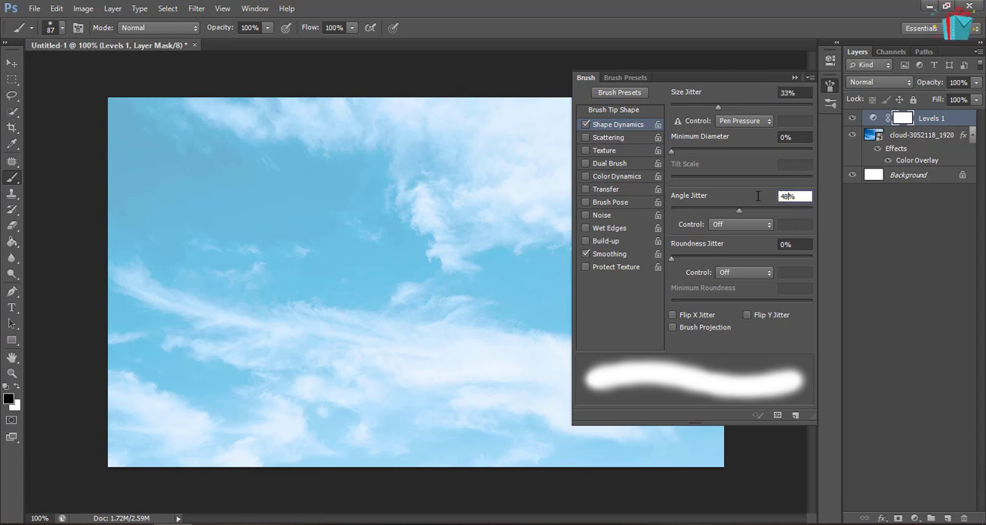
left_click(786, 245)
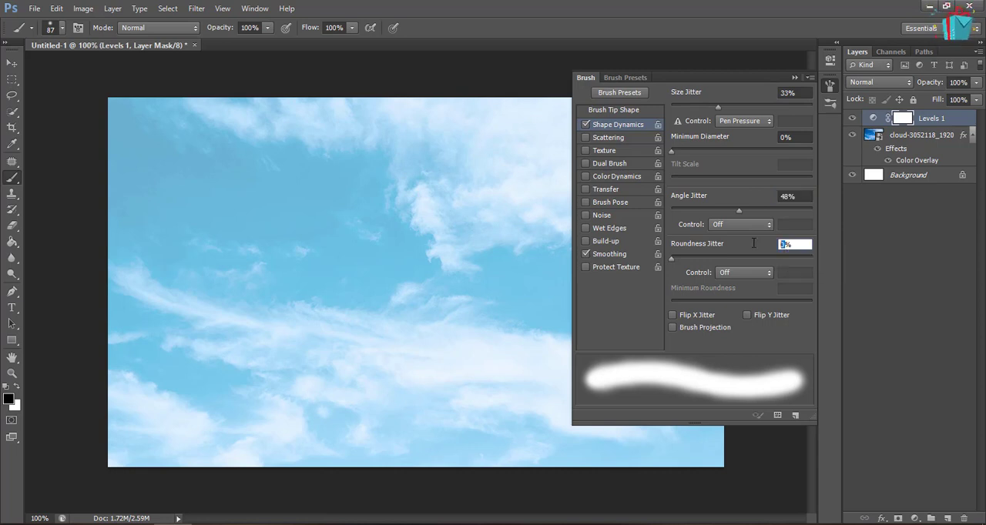
type("6")
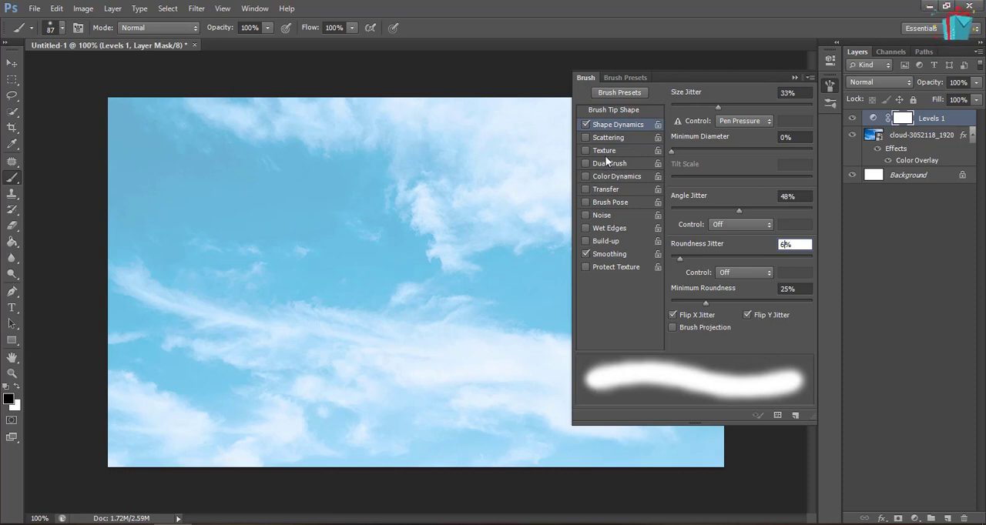
Enable Scattering for the brush at 77% on both axes with a count jitter of 40%
left_click(621, 135)
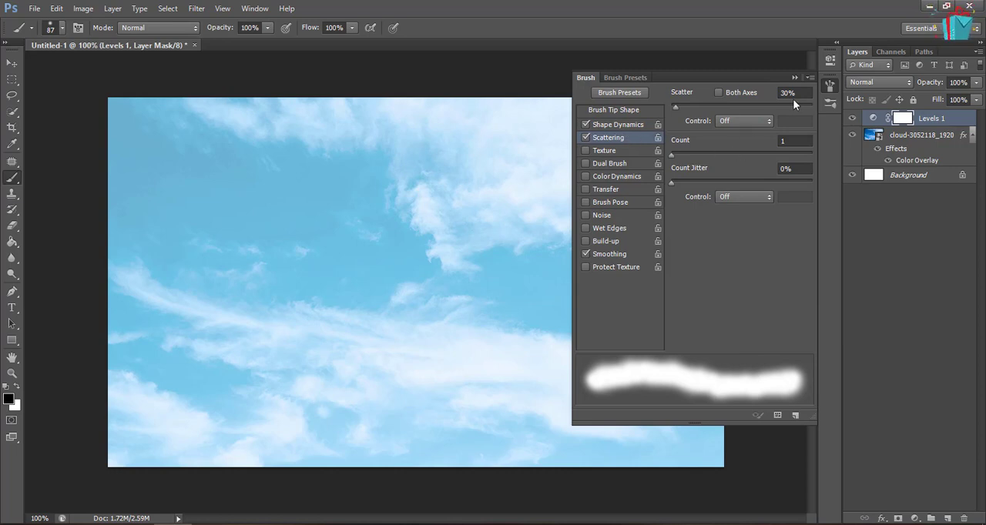
left_click_drag(789, 94, 765, 95)
type("77")
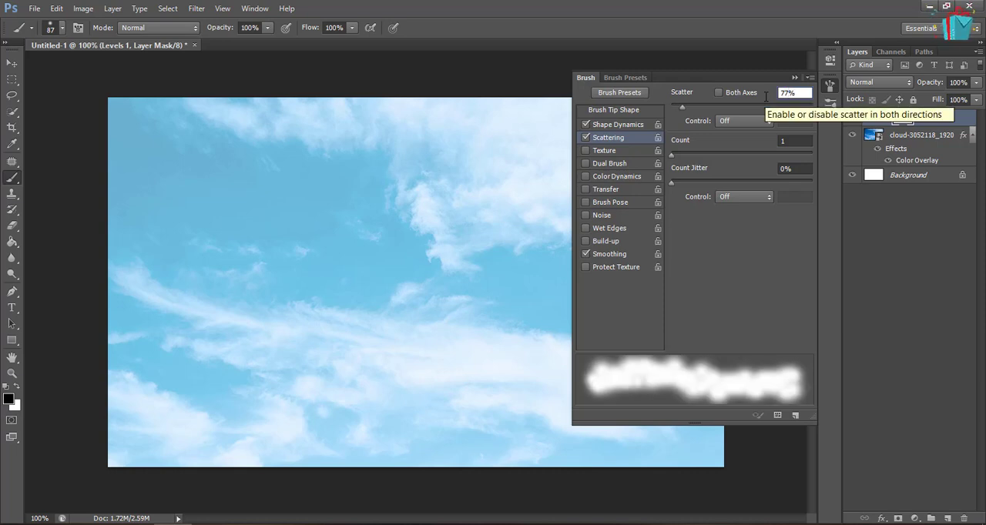
left_click(748, 96)
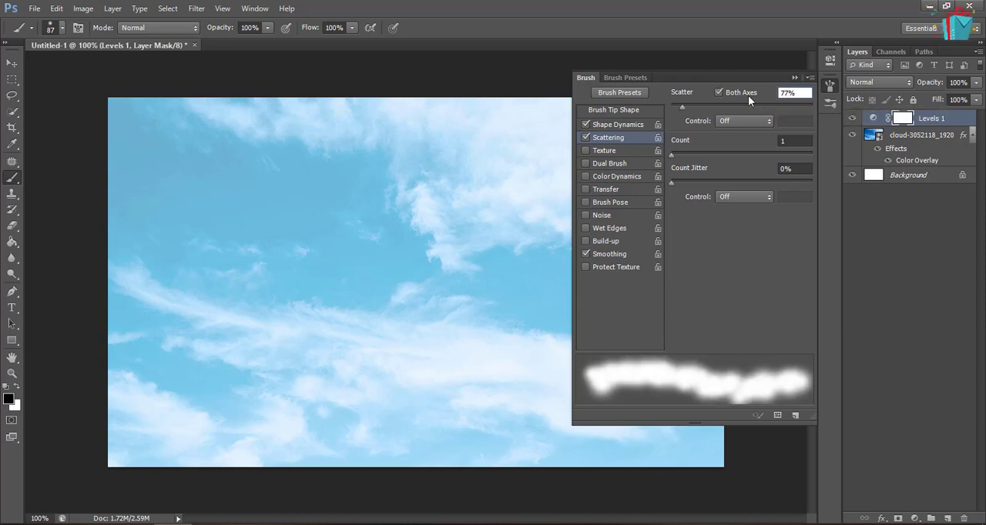
left_click(785, 168)
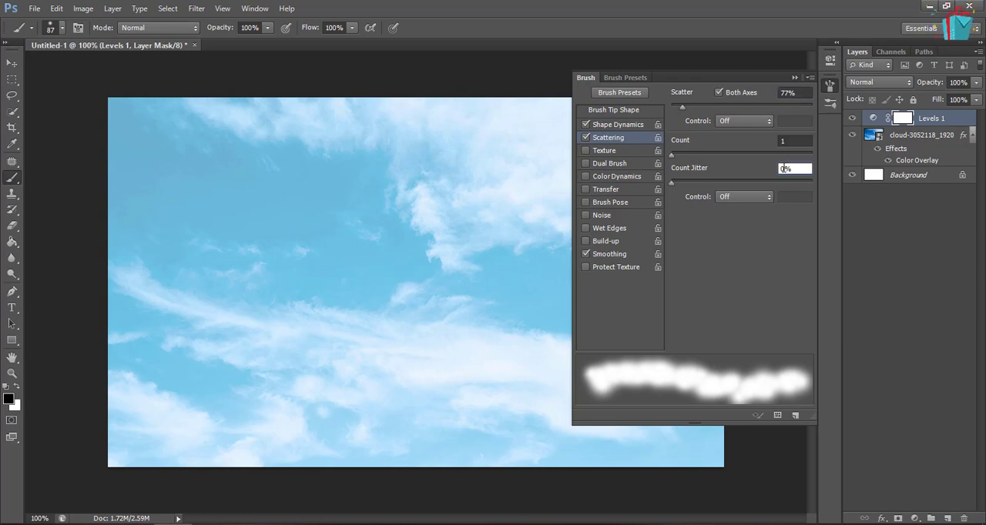
type("40")
key("Return")
Save the configured brush as a new preset named "cloud brush" and collapse the brush settings
left_click(809, 77)
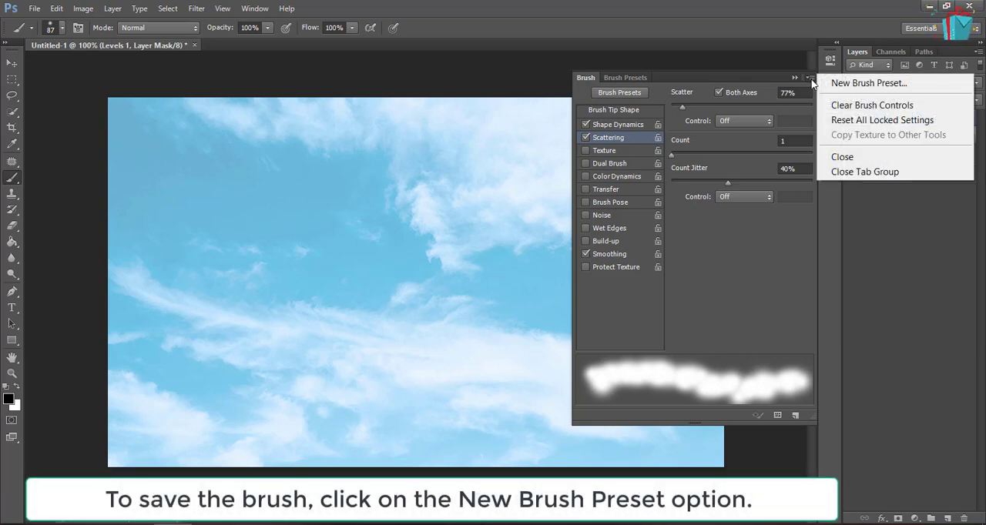
left_click(837, 83)
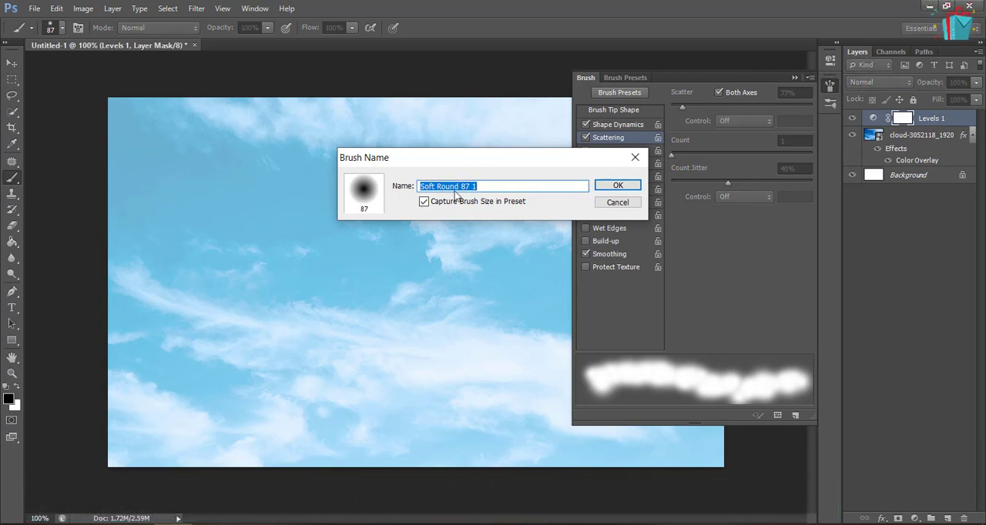
type("cloud")
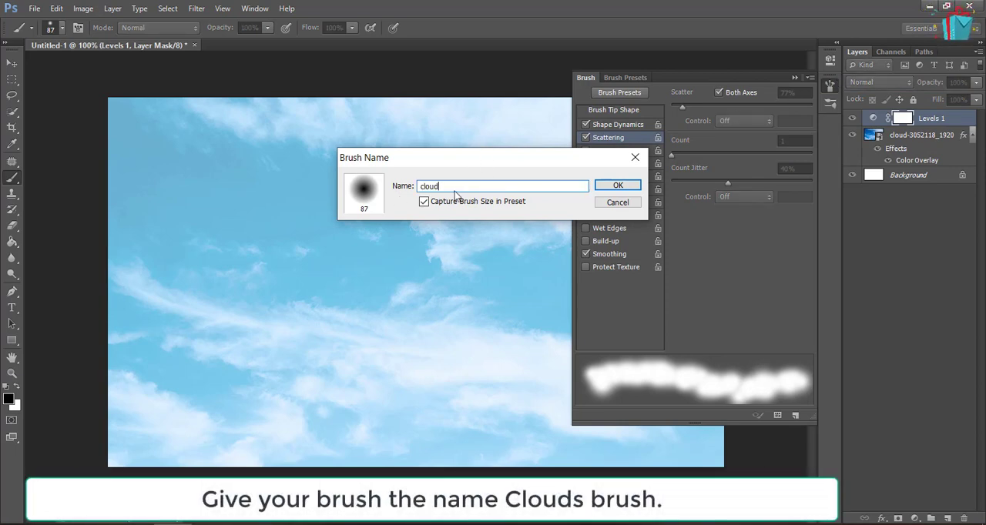
type(" brush")
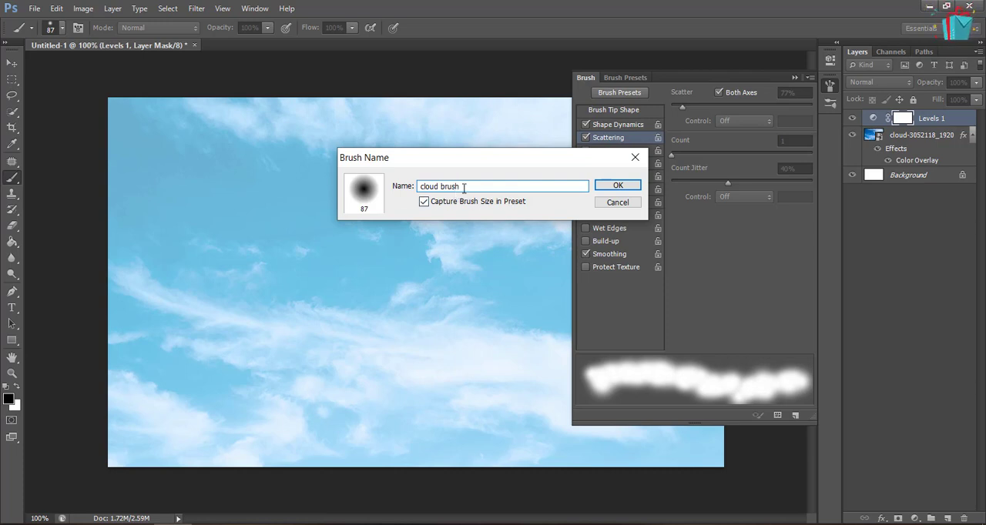
left_click(618, 188)
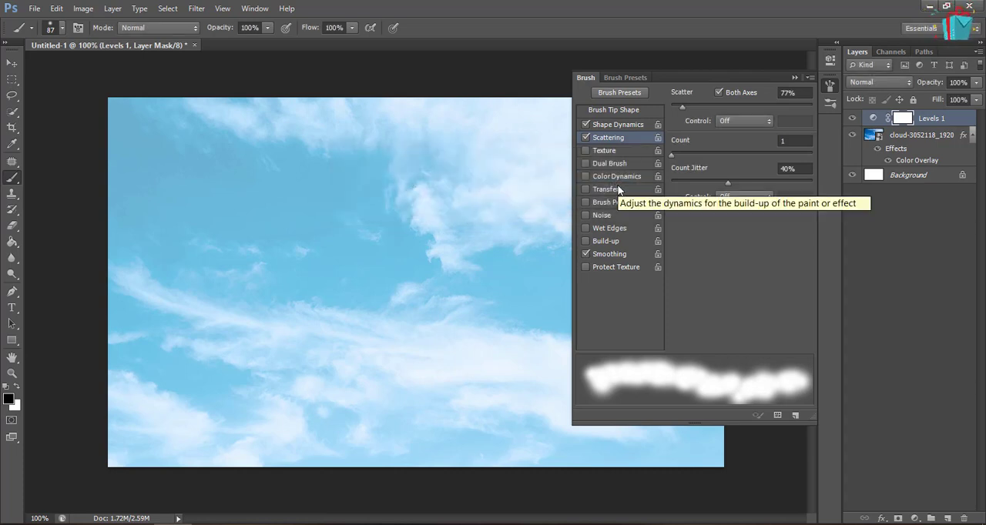
left_click(795, 78)
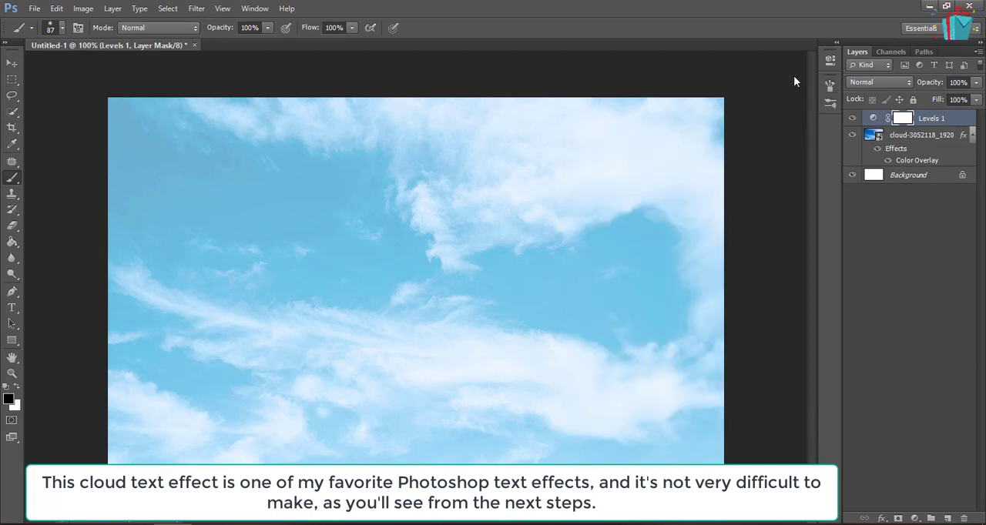
Add a text layer reading "clouds" over the sky in the Leckerli One font
left_click(11, 310)
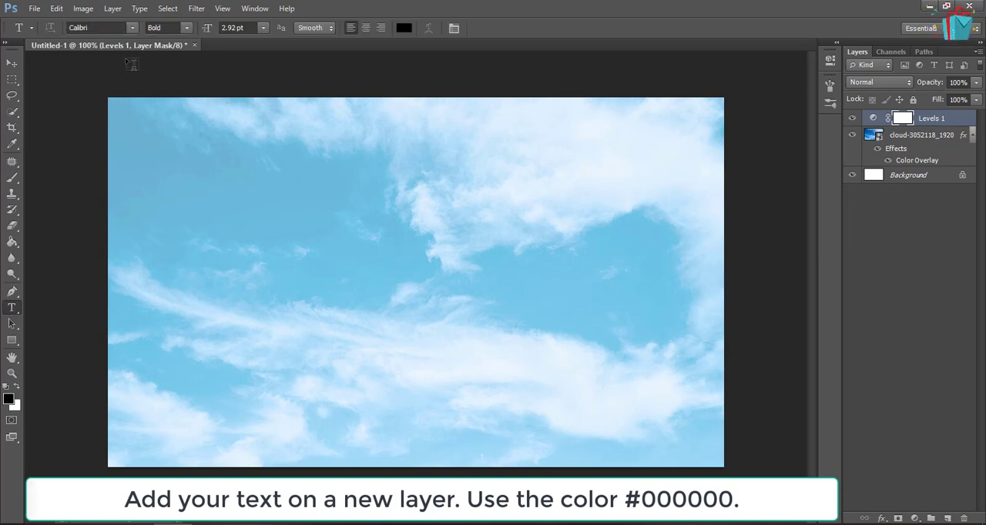
left_click(92, 28)
type("Leckerli One")
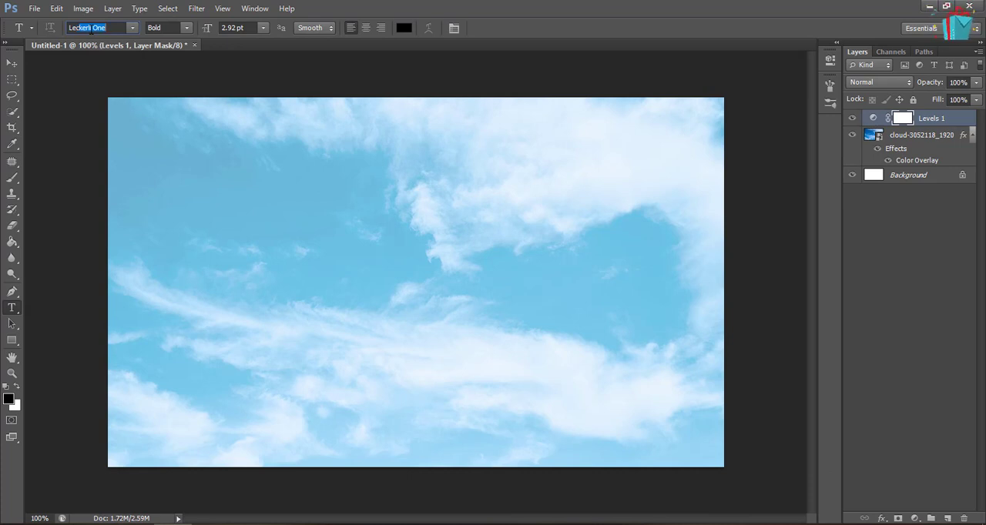
key("Return")
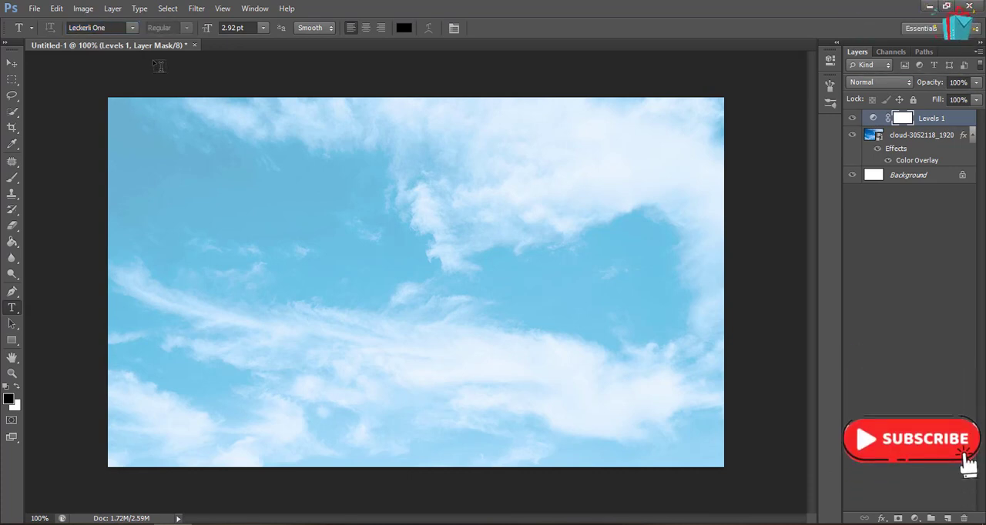
left_click(226, 282)
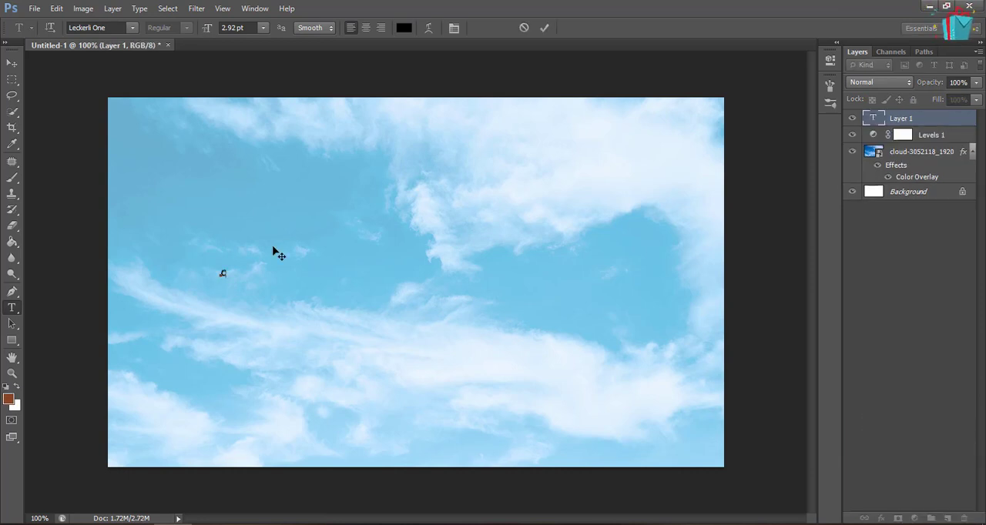
type("clouds")
Enlarge all of the new text to 26.92 pt
key("ctrl+a")
key("ctrl+shift+period")
key("ctrl+shift+period")
key("ctrl+shift+period")
key("ctrl+shift+period")
key("ctrl+shift+period")
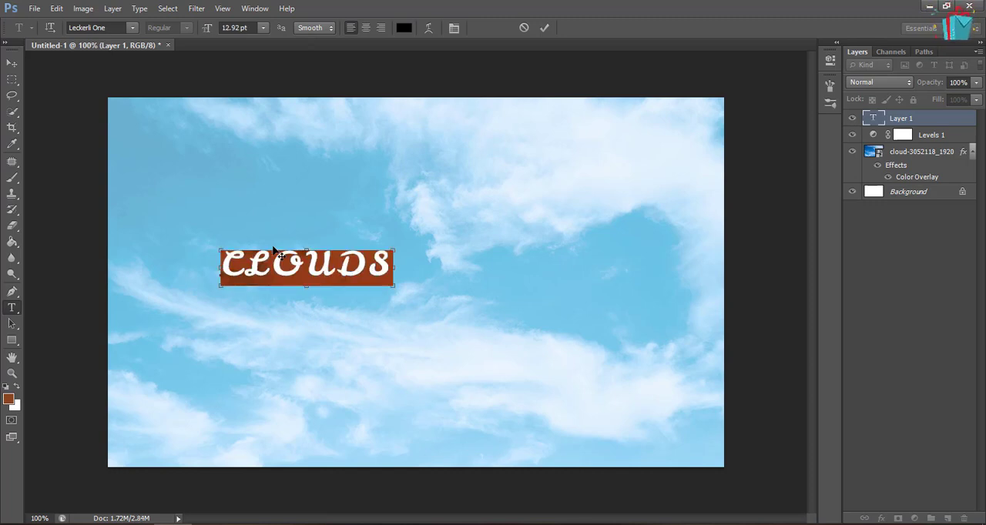
key("ctrl+shift+period")
key("ctrl+shift+period")
key("ctrl+shift+period")
key("ctrl+shift+period")
key("ctrl+shift+period")
key("ctrl+shift+period")
key("ctrl+shift+period")
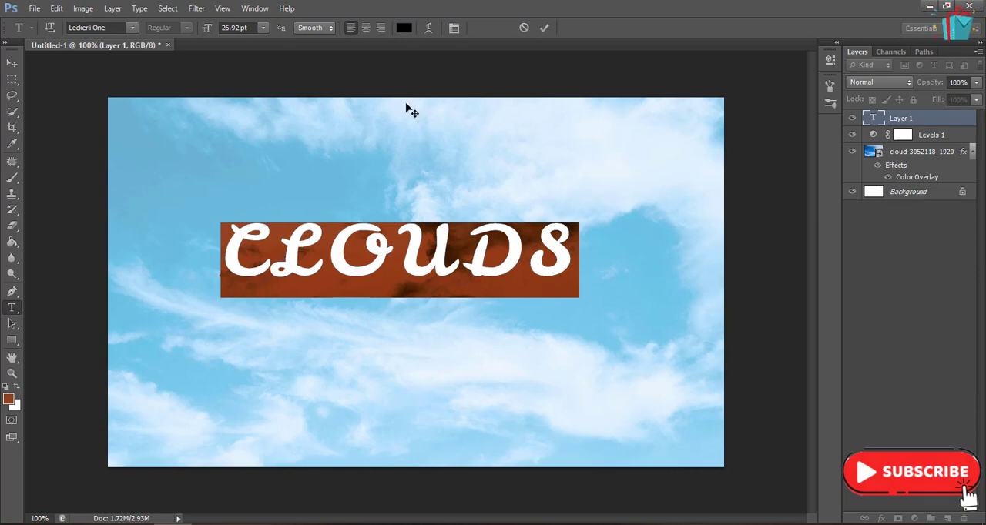
Turn off All Caps for the text and replace its first letter with a capital C
left_click(454, 29)
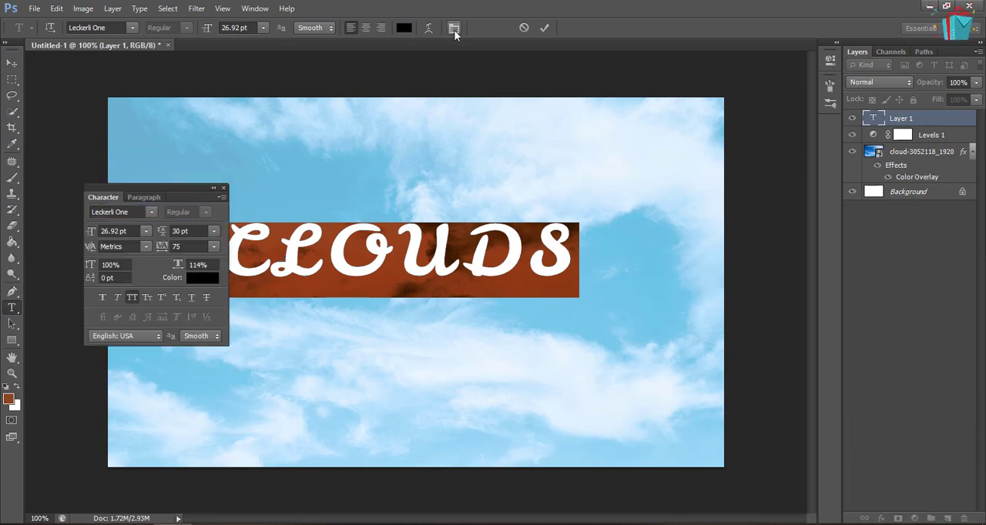
left_click(135, 297)
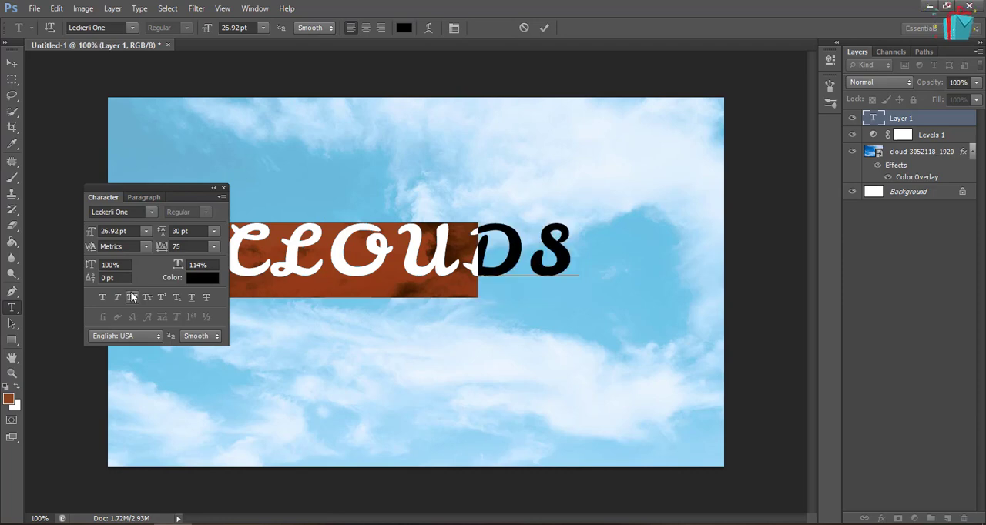
left_click(222, 189)
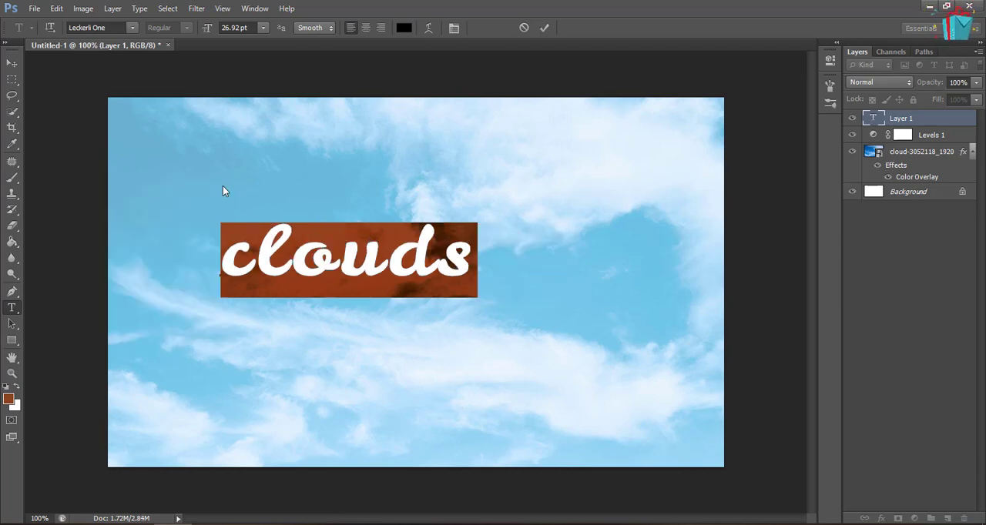
left_click(248, 249)
key("Left")
key("Delete")
type("C")
Increase the font size of the whole word "Clouds" to 39.92 pt and commit the text
key("ctrl+a")
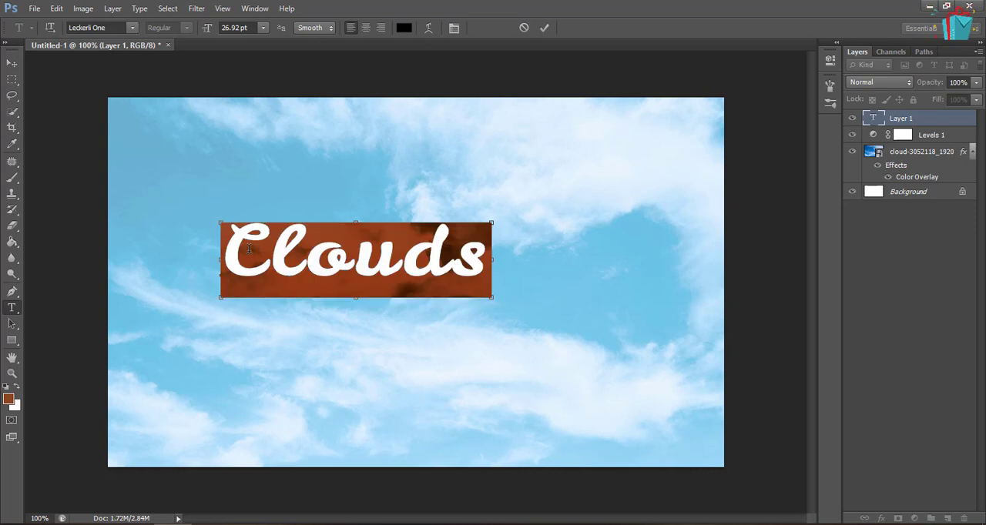
key("ctrl+shift+period")
key("ctrl+shift+period")
key("ctrl+shift+period")
key("ctrl+shift+period")
key("ctrl+shift+period")
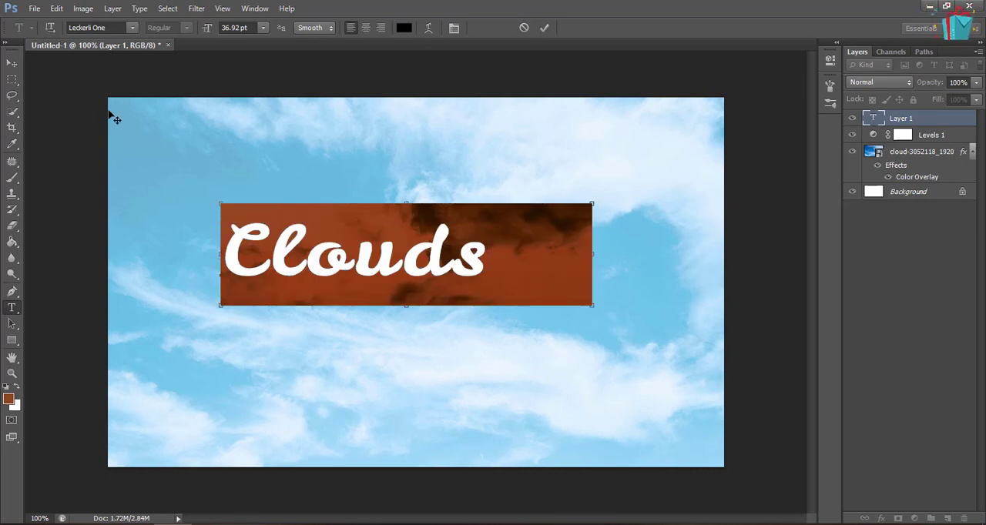
left_click(228, 27)
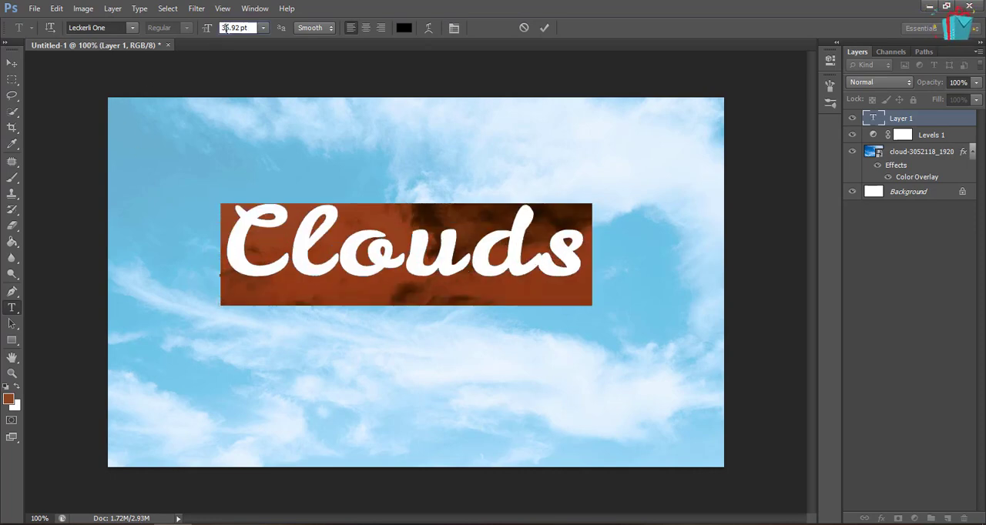
key("Up")
key("Up")
key("Up")
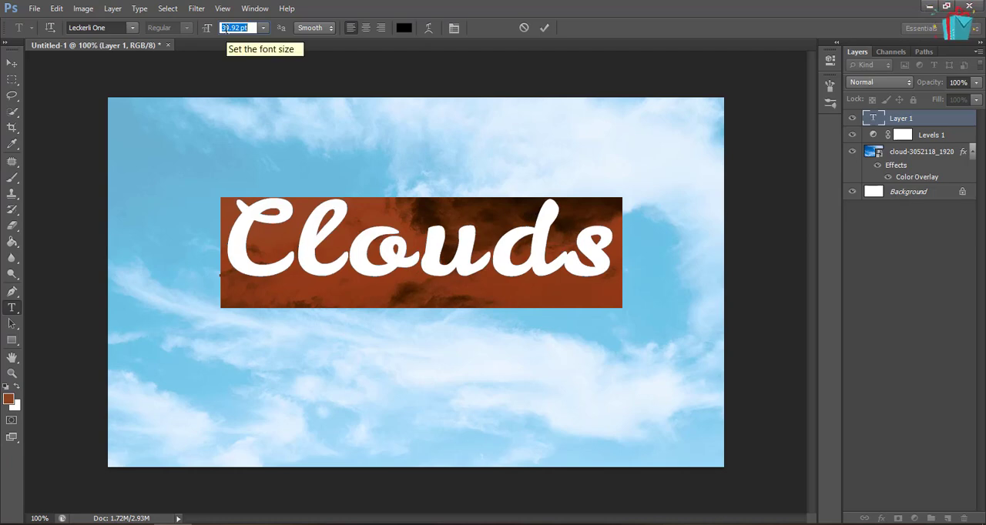
left_click(542, 28)
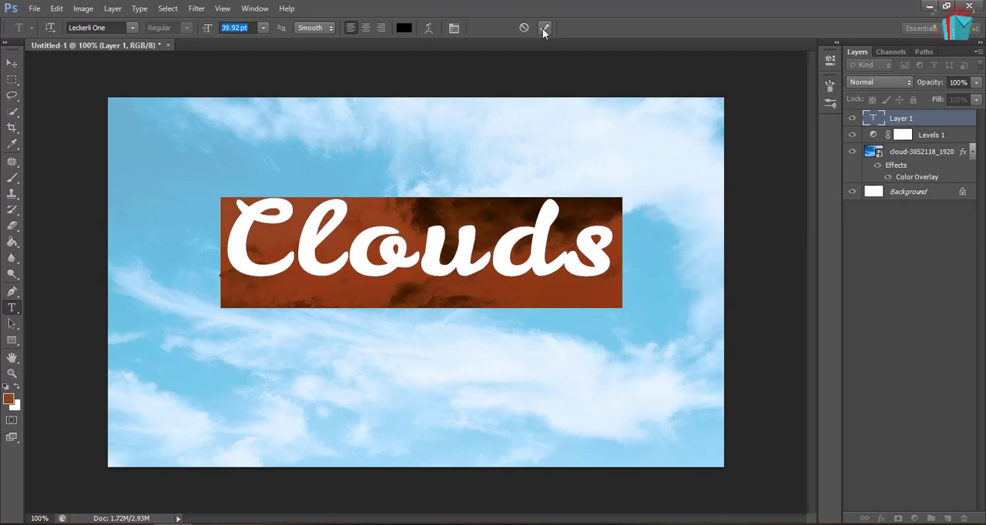
Center the Clouds text horizontally and vertically on the whole canvas, and clear the selection
left_click(10, 67)
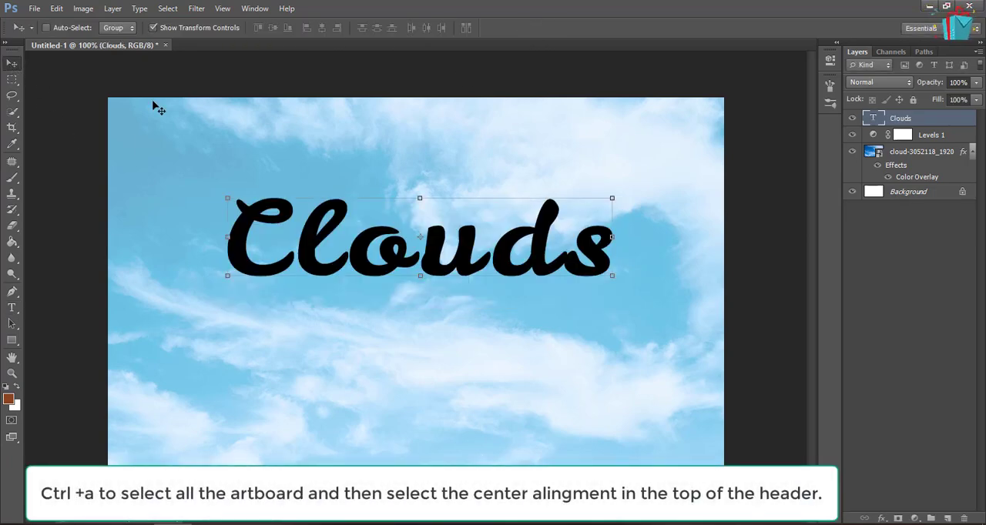
key("ctrl+a")
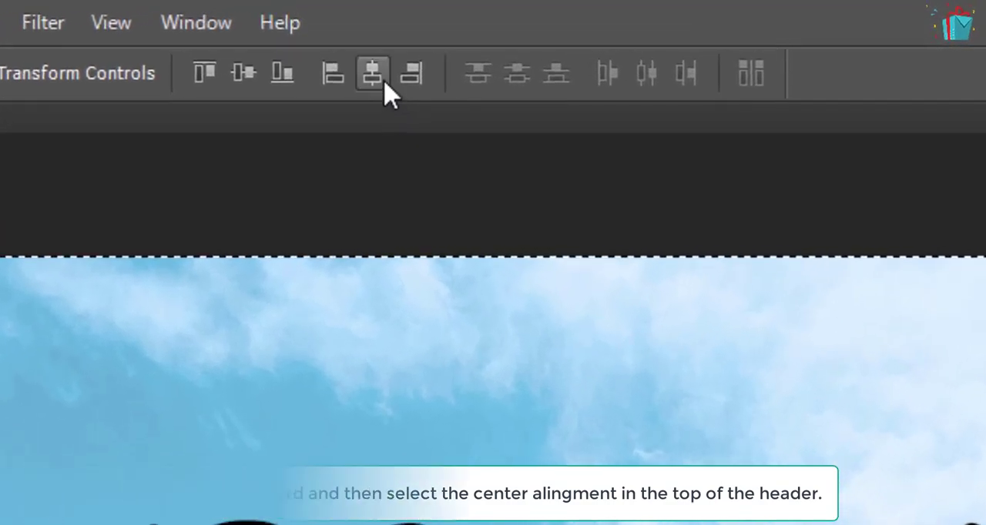
left_click(373, 74)
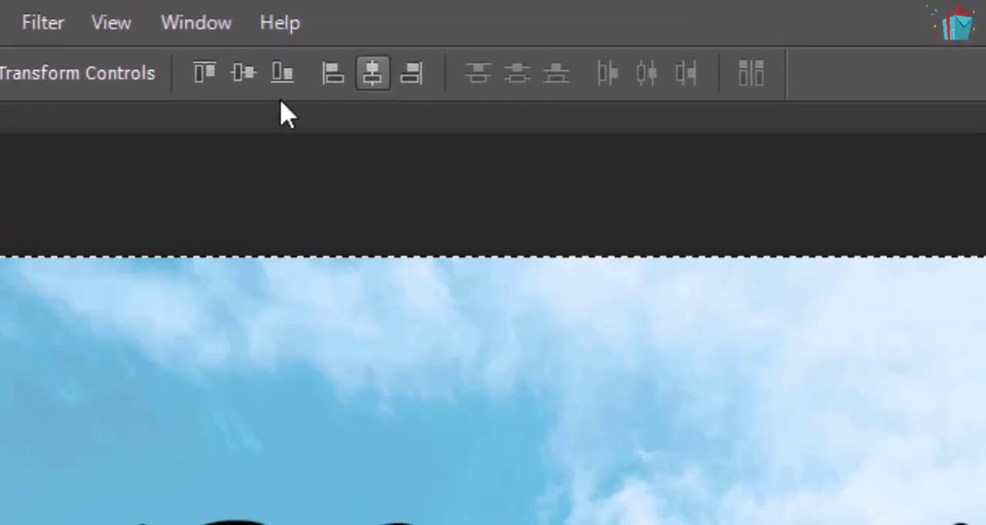
left_click(247, 77)
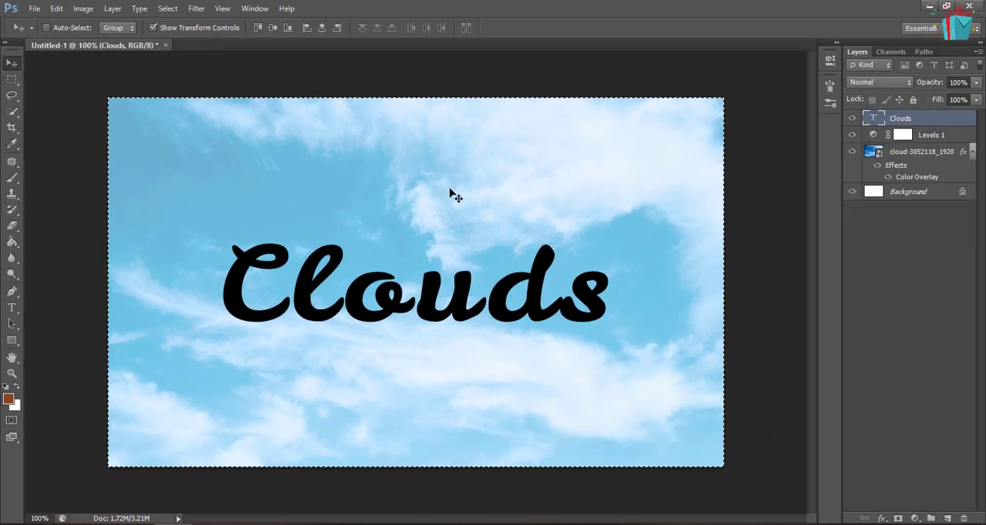
key("ctrl+d")
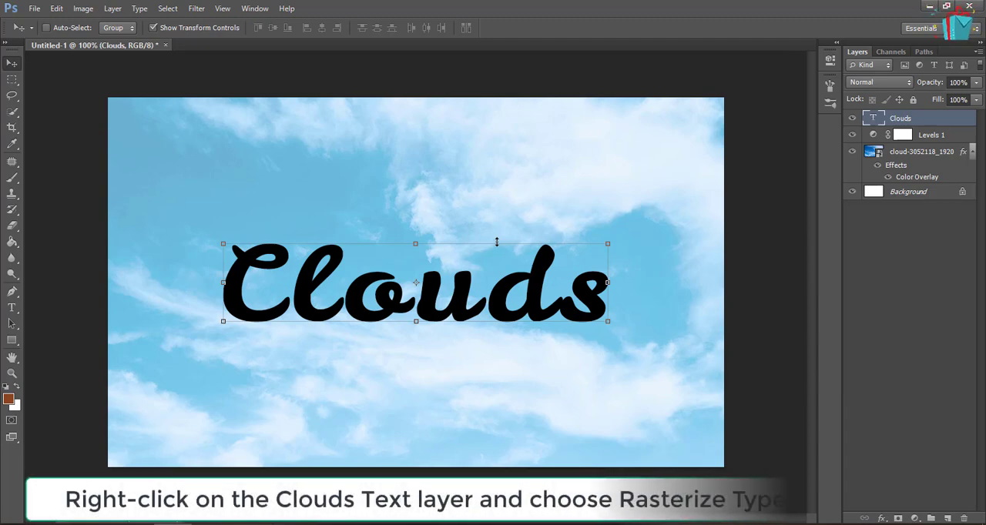
Rasterize the Clouds text layer and apply a Gaussian Blur with a radius of 3.6 pixels to it
right_click(933, 120)
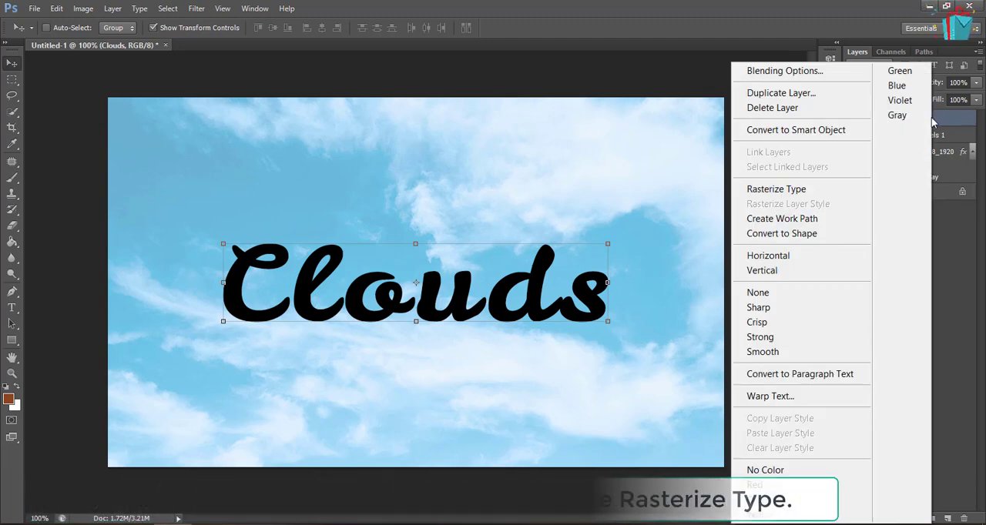
left_click(819, 193)
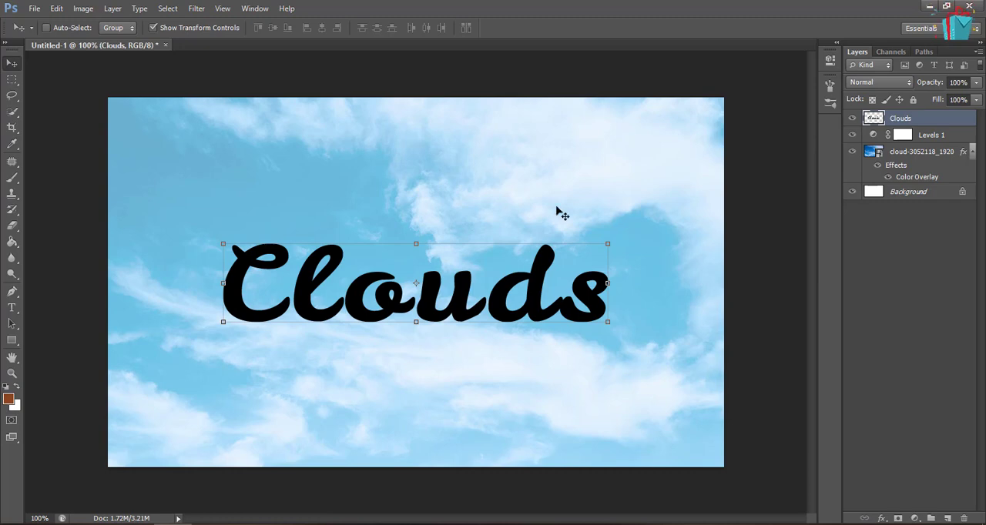
left_click(197, 9)
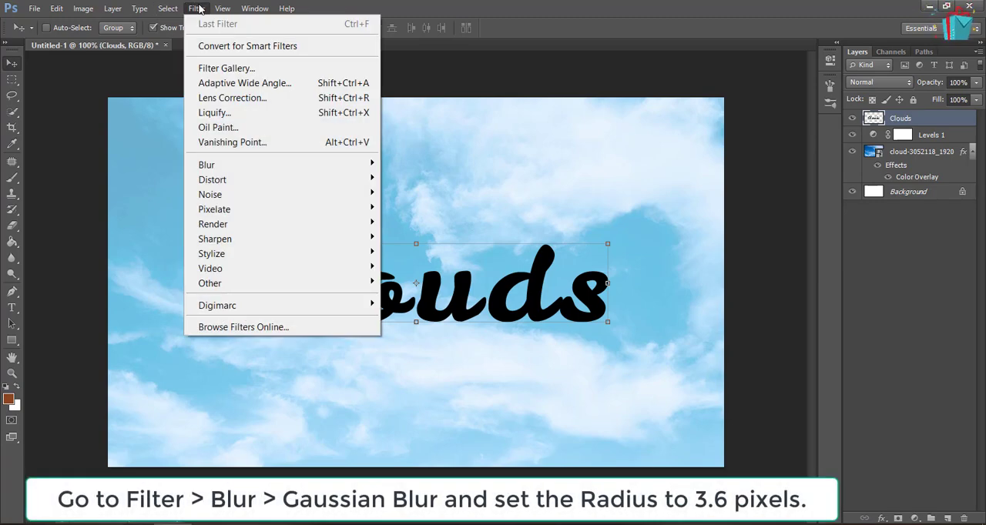
mouse_move(345, 169)
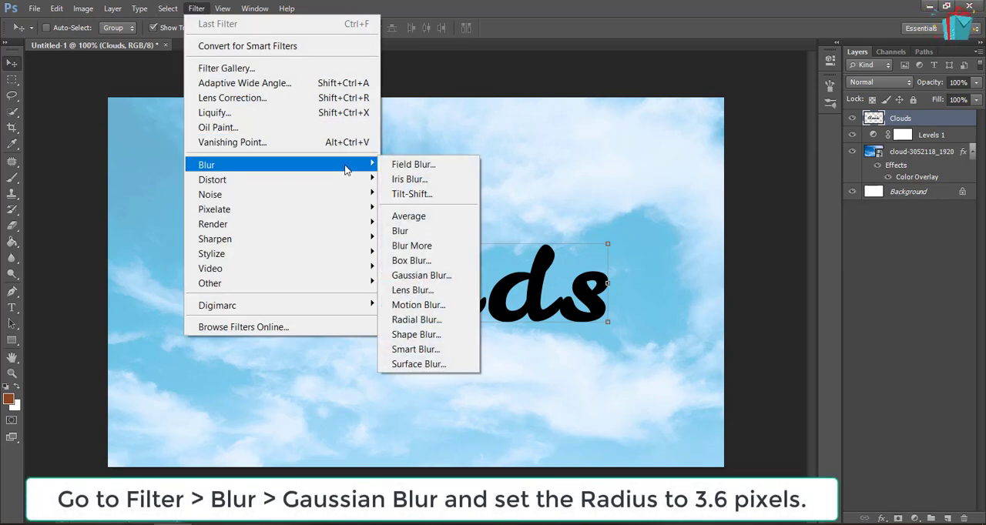
left_click(442, 285)
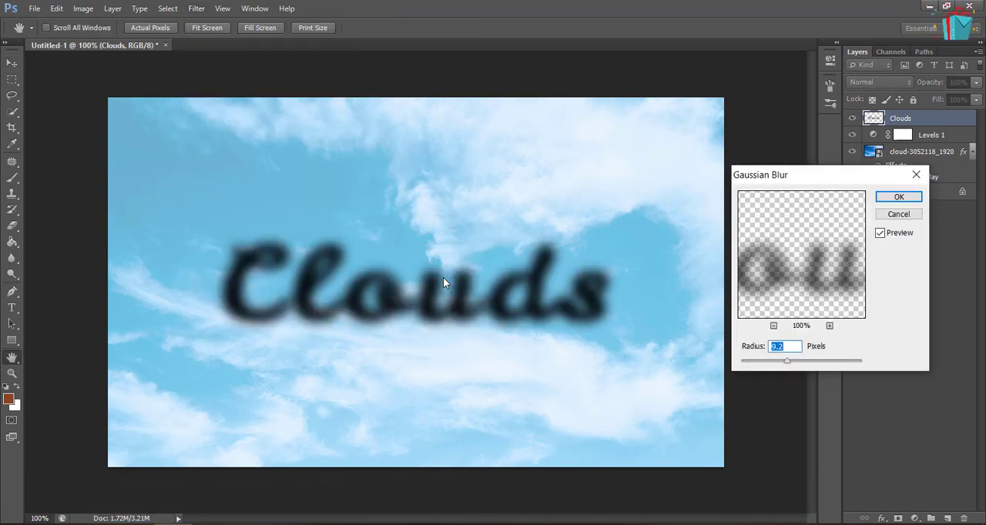
type("3.6")
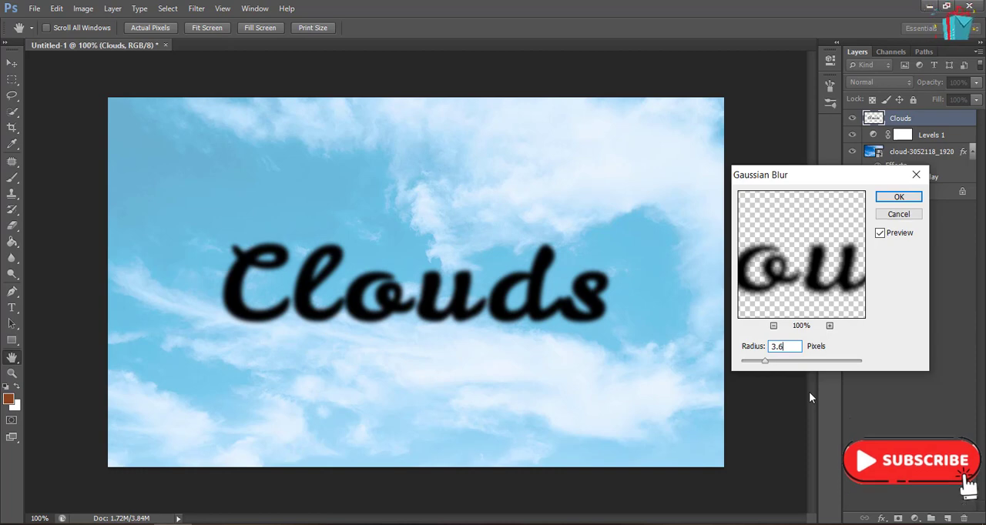
key("Return")
key("v")
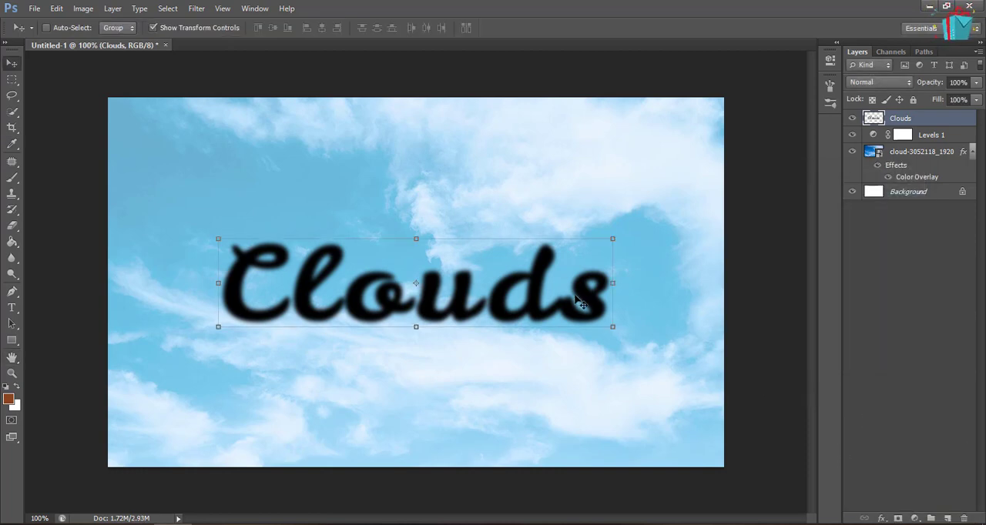
Distort the blurred Clouds layer with a Ripple filter, setting the amount to 55%
left_click(199, 9)
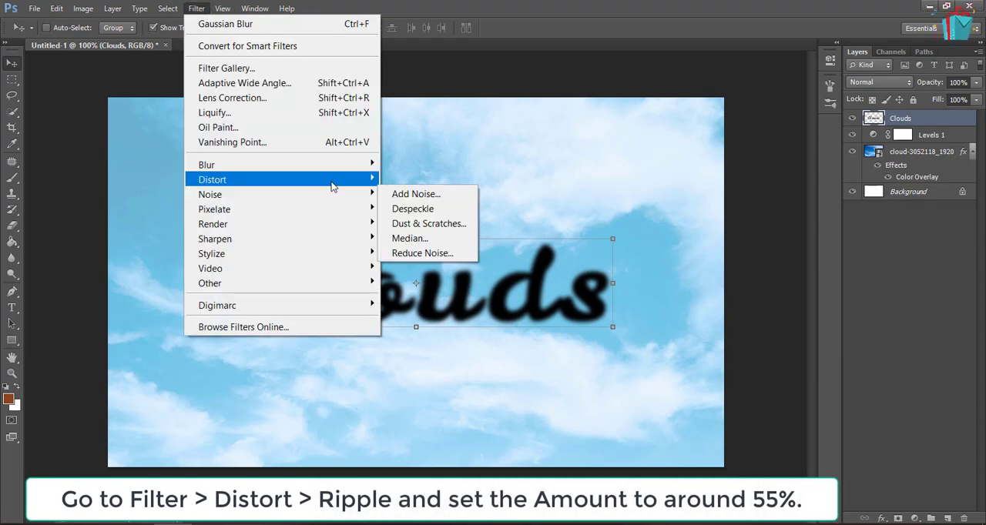
mouse_move(331, 185)
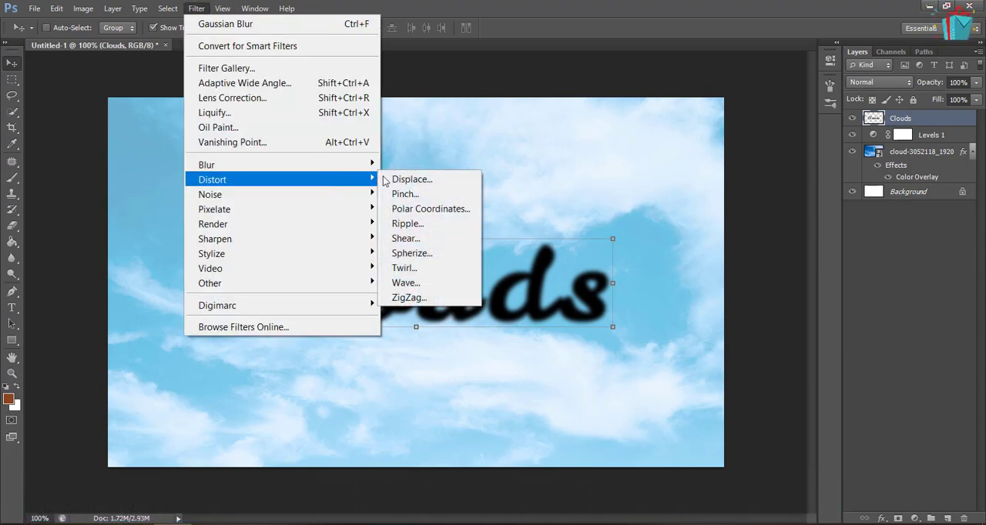
left_click(455, 234)
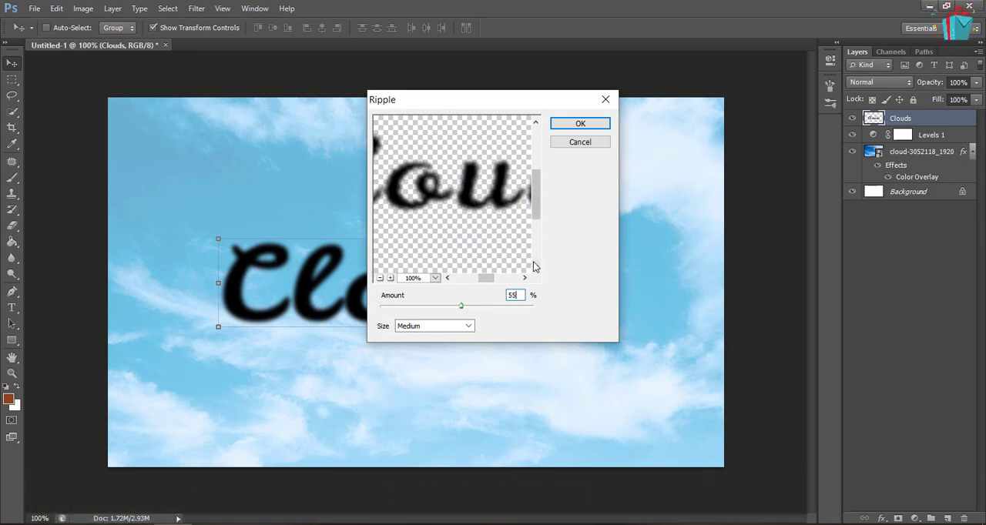
left_click(581, 124)
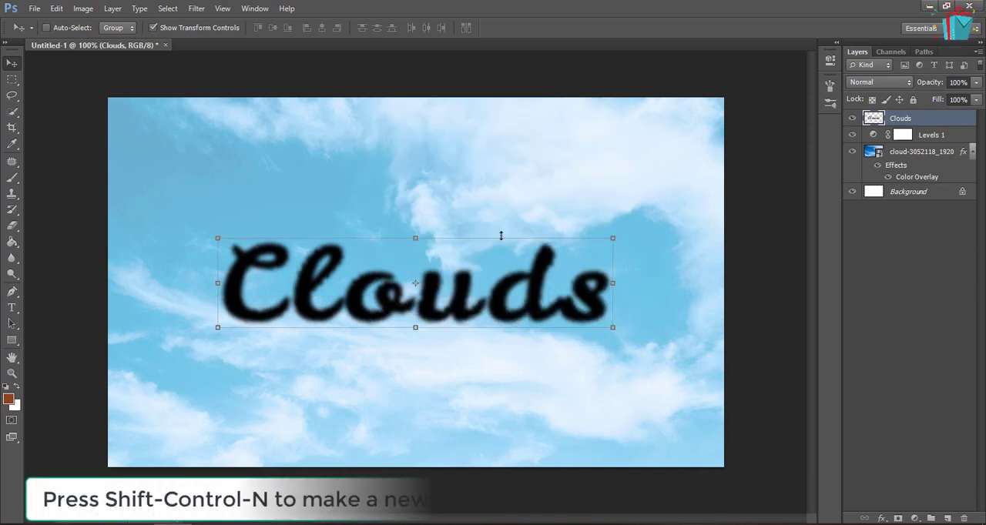
Create a new layer named "clouds effect" above the Clouds layer
key("ctrl+shift+n")
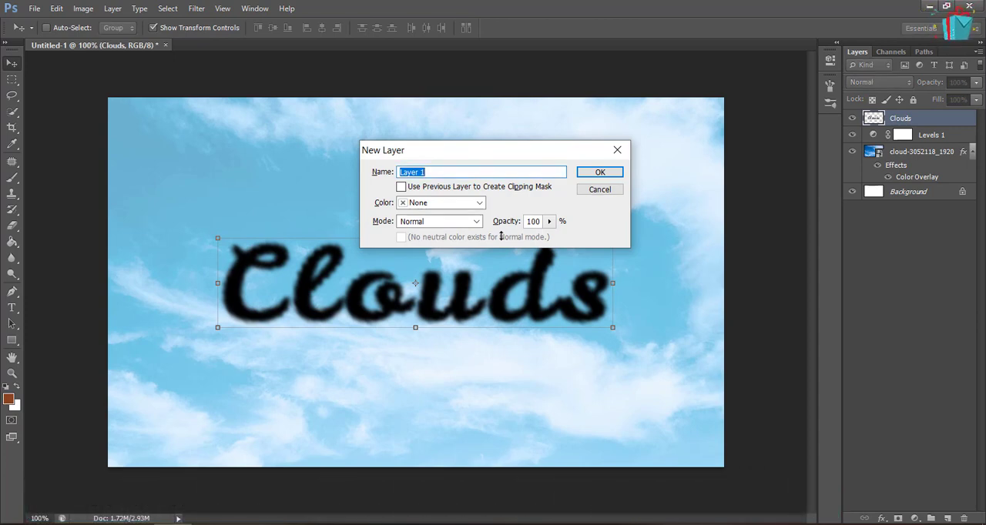
type("clouds effect")
left_click(600, 172)
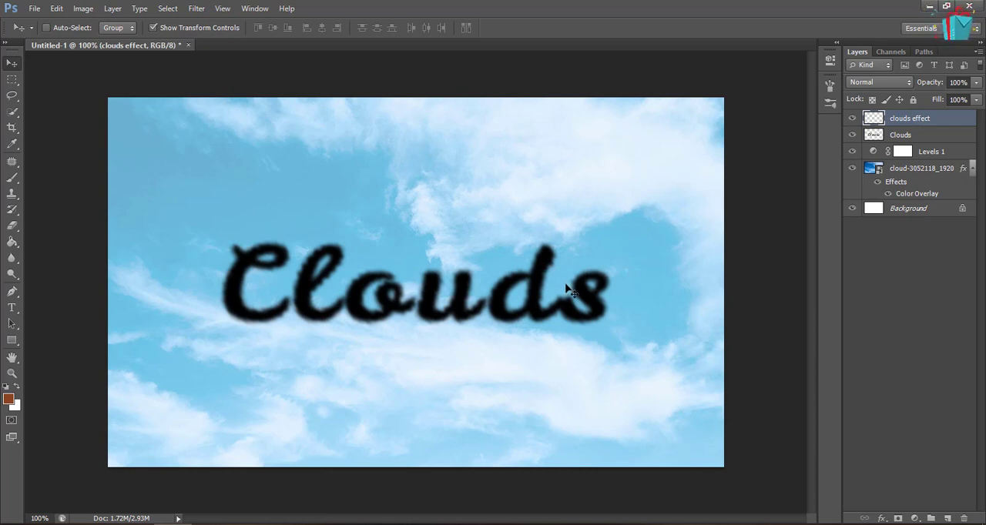
Set up the Brush tool with 28% opacity and black (#000000) as the foreground color
left_click(12, 178)
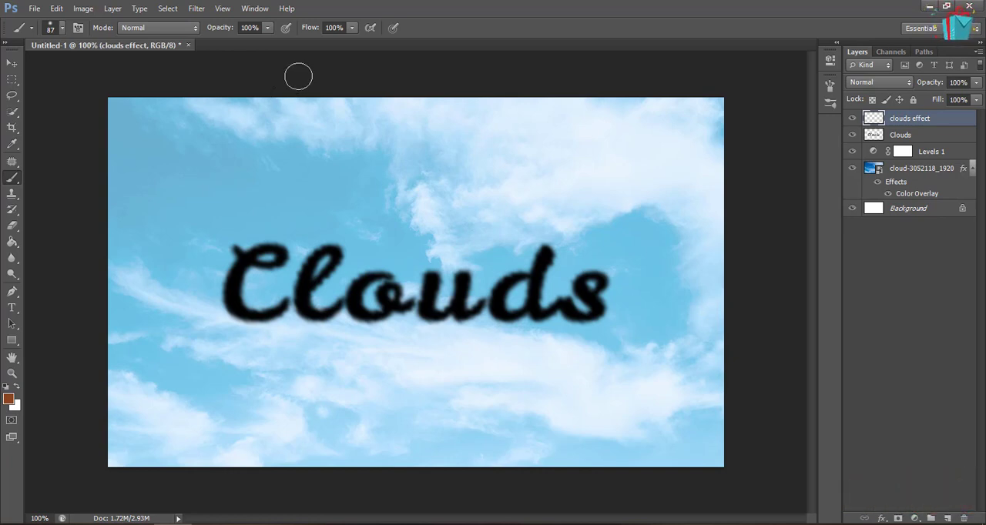
left_click(251, 28)
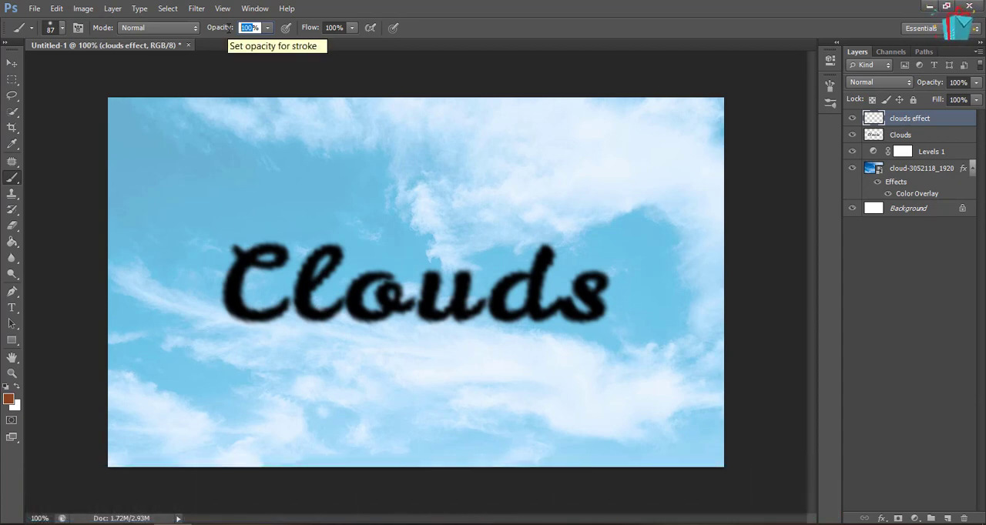
type("28")
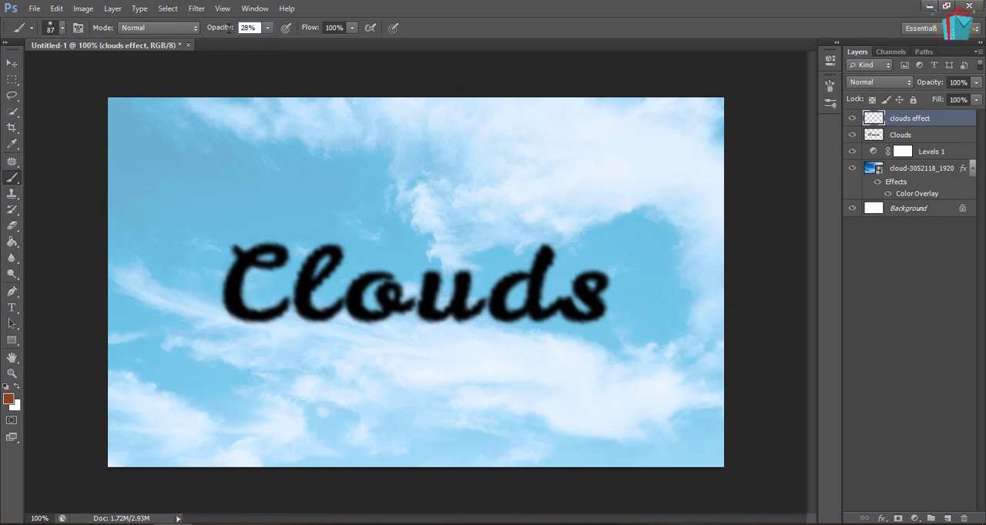
key("Return")
left_click(10, 399)
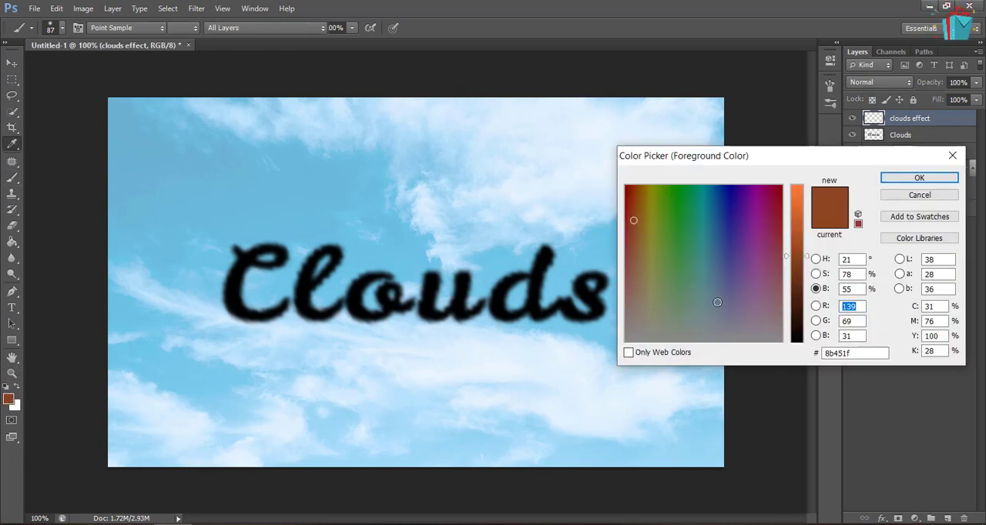
left_click(797, 343)
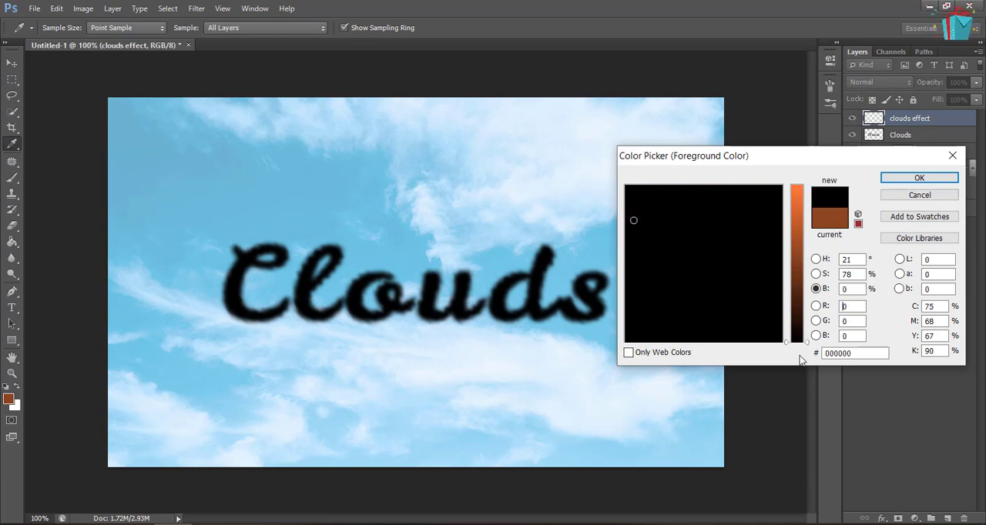
left_click(920, 177)
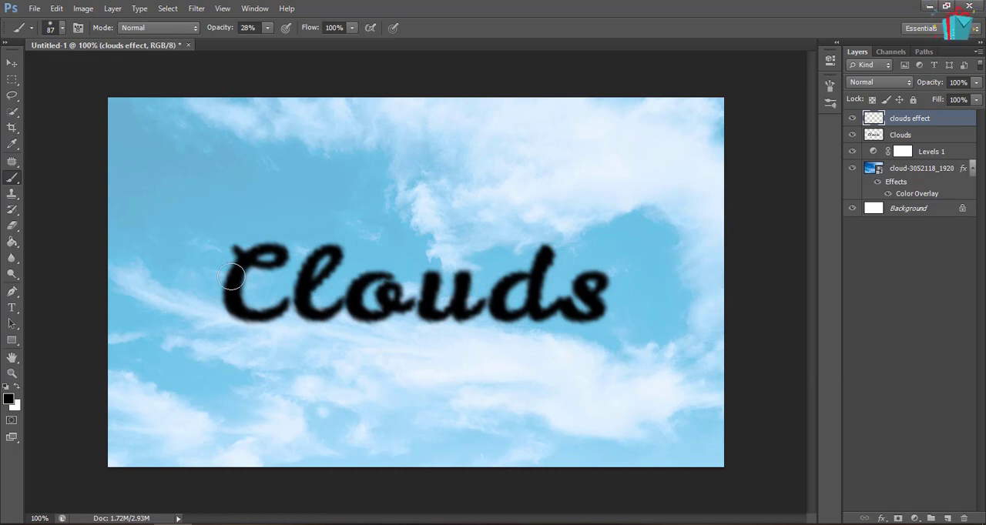
Paint soft black cloud strokes around all the letters of "Clouds" on the clouds effect layer, reducing the brush size to 45
mouse_move(231, 278)
left_mouse_down()
mouse_move(279, 247)
mouse_move(257, 255)
mouse_move(267, 238)
mouse_move(253, 248)
mouse_move(285, 253)
mouse_move(252, 263)
mouse_move(240, 244)
mouse_move(243, 280)
mouse_move(278, 304)
mouse_move(276, 320)
mouse_move(279, 312)
mouse_move(264, 321)
mouse_move(228, 306)
mouse_move(220, 282)
mouse_move(322, 250)
mouse_move(312, 255)
mouse_move(301, 314)
mouse_move(333, 316)
mouse_move(316, 301)
mouse_move(327, 244)
mouse_move(352, 286)
mouse_move(393, 270)
mouse_move(362, 306)
mouse_move(347, 307)
mouse_move(395, 309)
left_mouse_up()
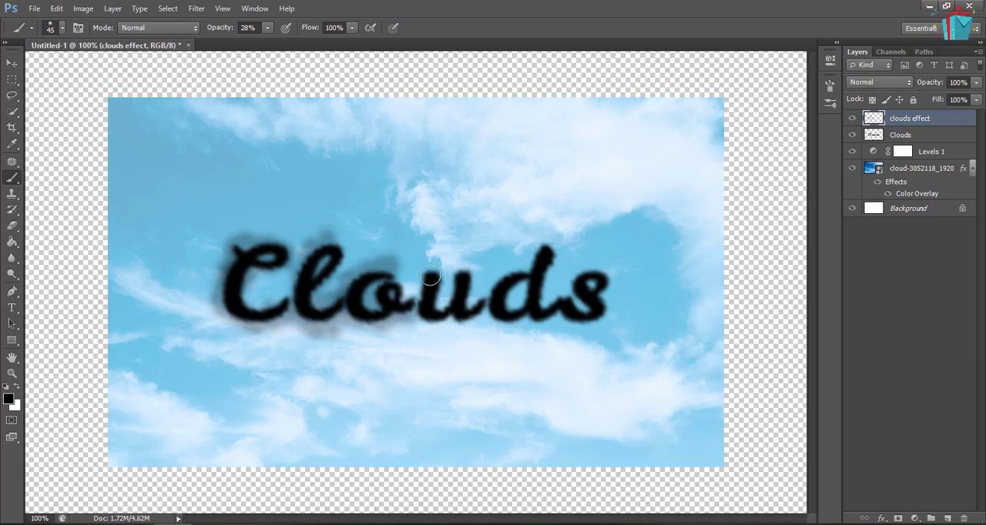
mouse_move(430, 275)
left_mouse_down()
mouse_move(428, 307)
mouse_move(456, 286)
mouse_move(460, 301)
mouse_move(493, 305)
mouse_move(532, 274)
mouse_move(546, 244)
mouse_move(557, 308)
mouse_move(501, 309)
mouse_move(516, 281)
mouse_move(581, 319)
mouse_move(566, 271)
mouse_move(604, 291)
left_mouse_up()
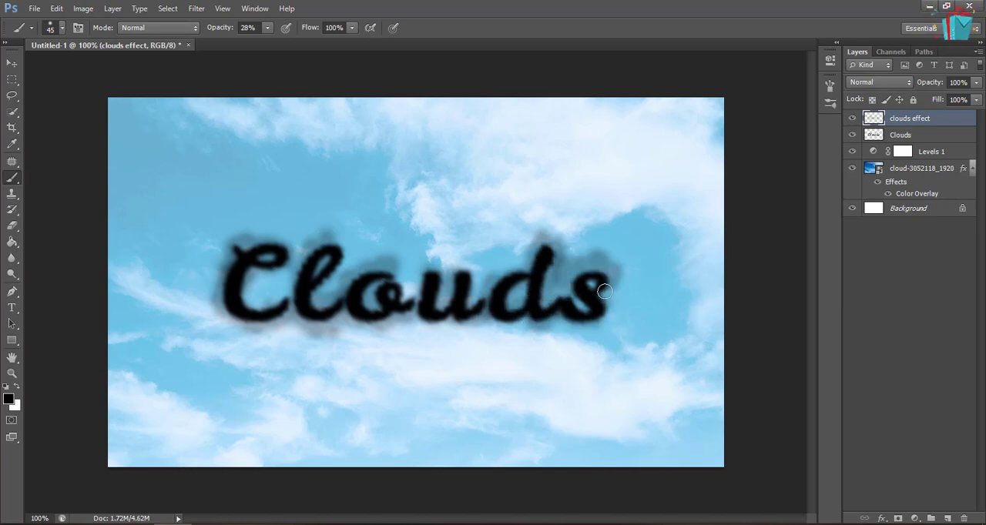
left_click_drag(431, 278, 443, 301)
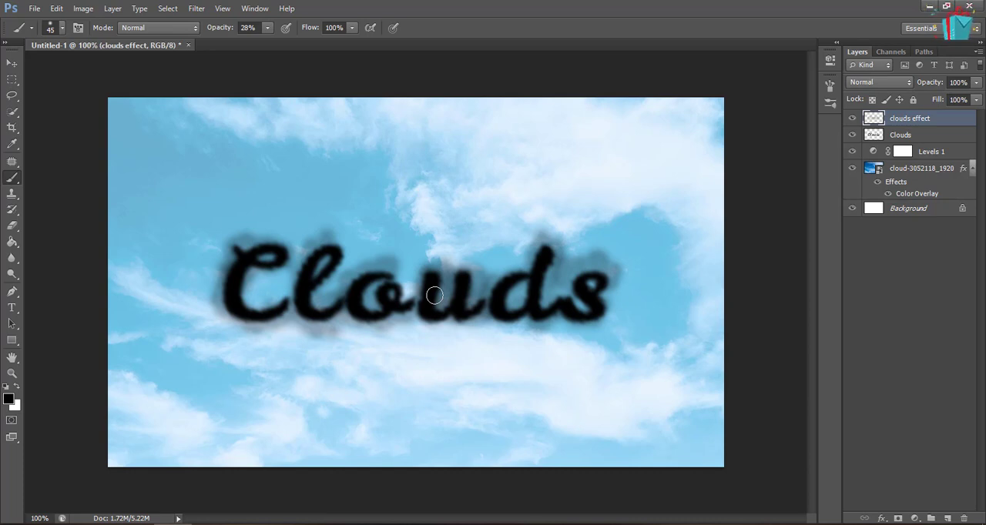
Combine the clouds effect and Clouds layers into one smart object
left_click(879, 136, "shift")
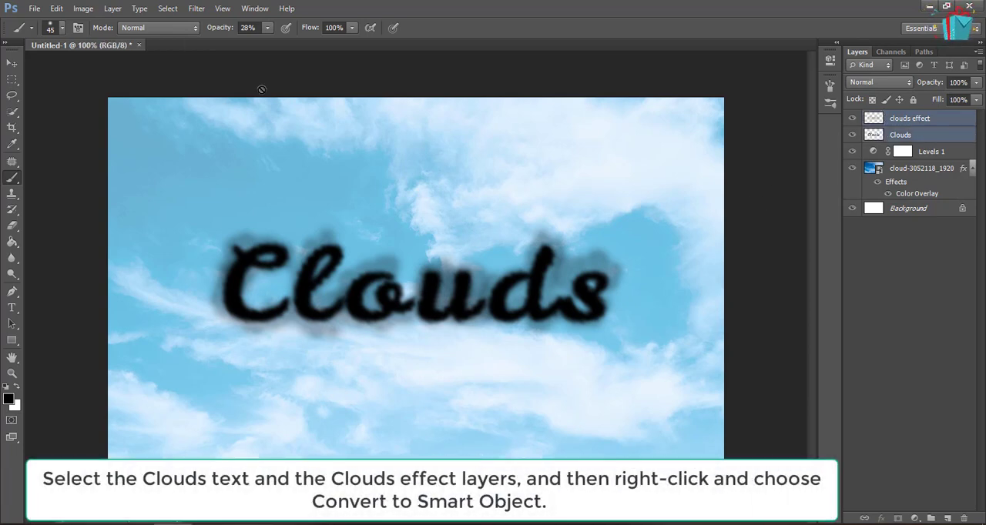
left_click(12, 63)
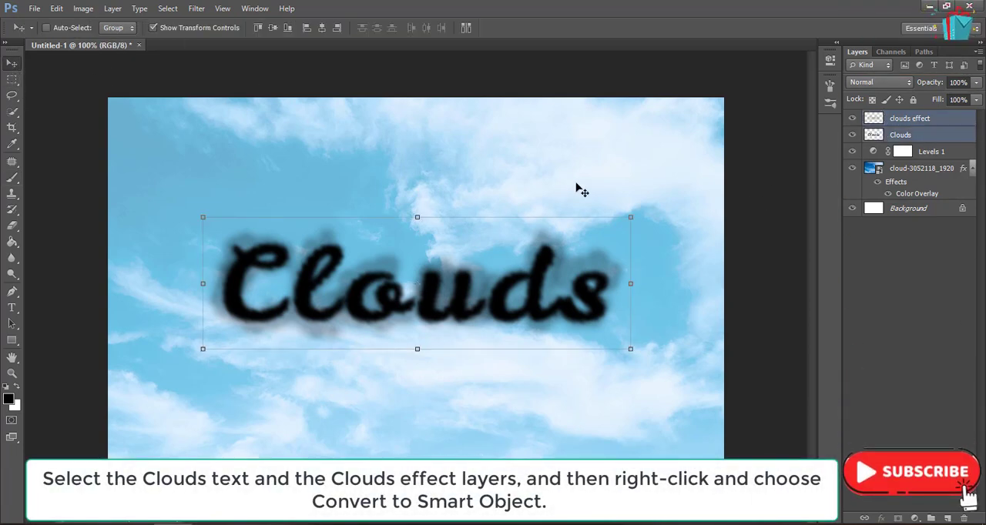
right_click(937, 123)
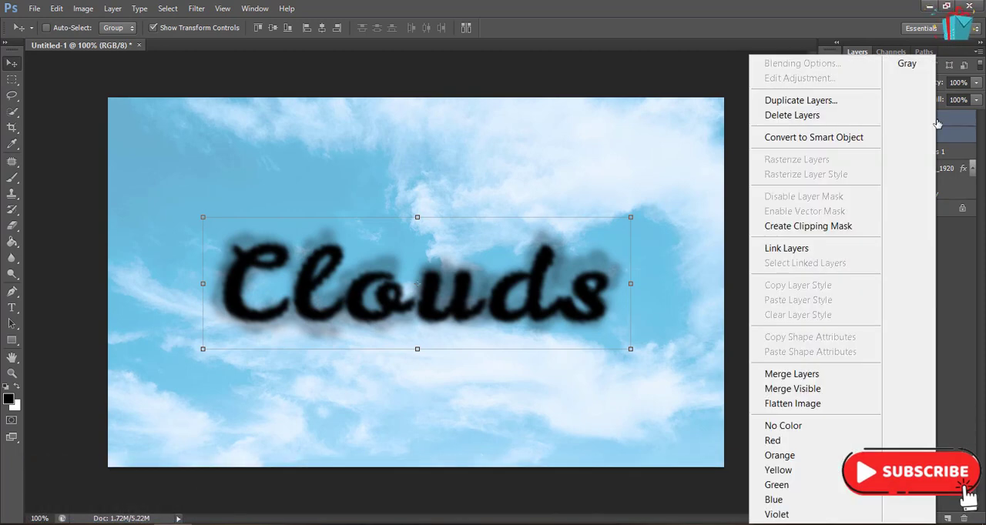
left_click(832, 140)
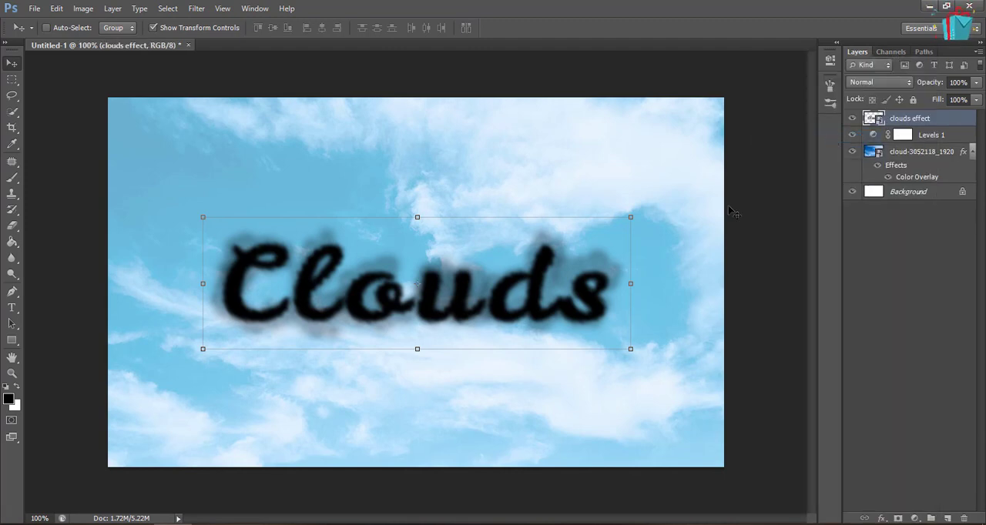
Set the clouds effect smart object's blend mode to Overlay and its opacity to 90%
left_click(865, 84)
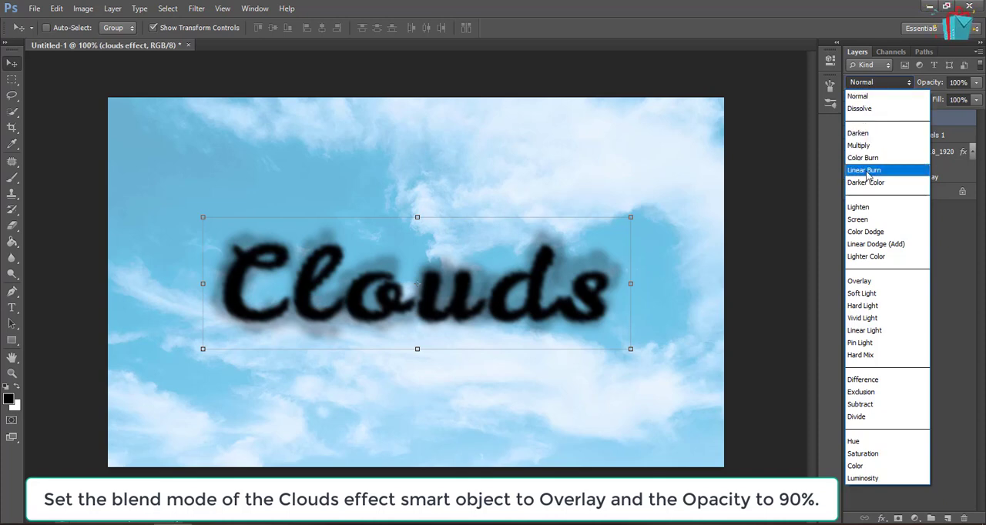
left_click(863, 281)
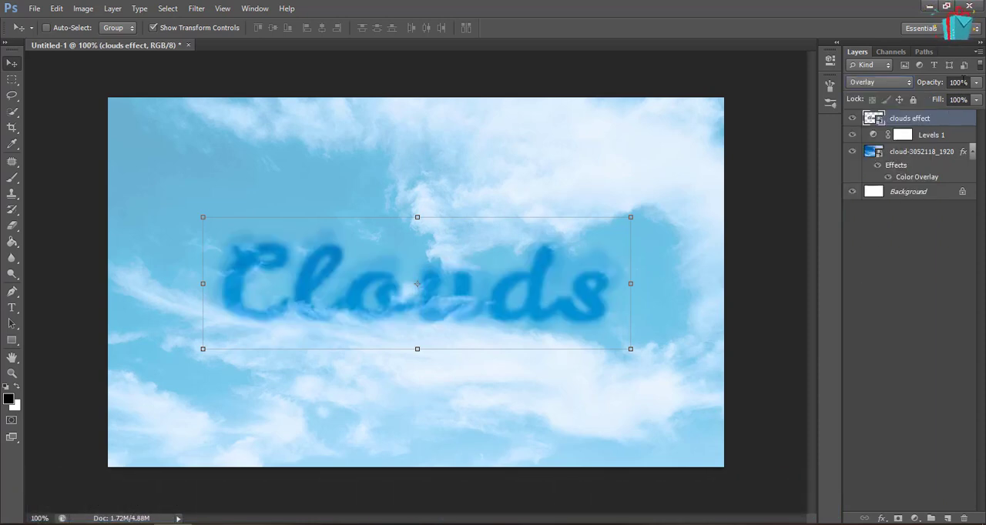
left_click(938, 87)
key("Return")
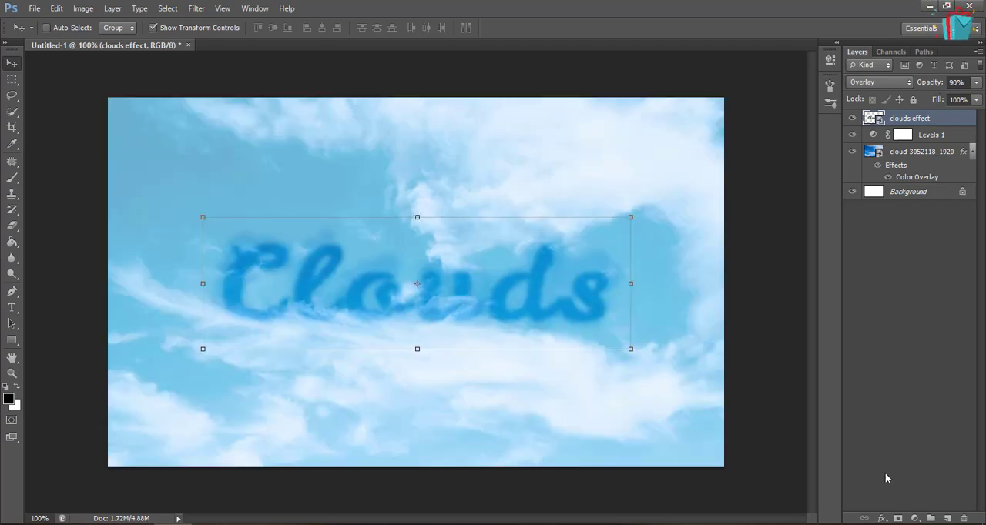
Add a Drop Shadow to the clouds effect layer with Overlay blend mode and 23% opacity
left_click(882, 518)
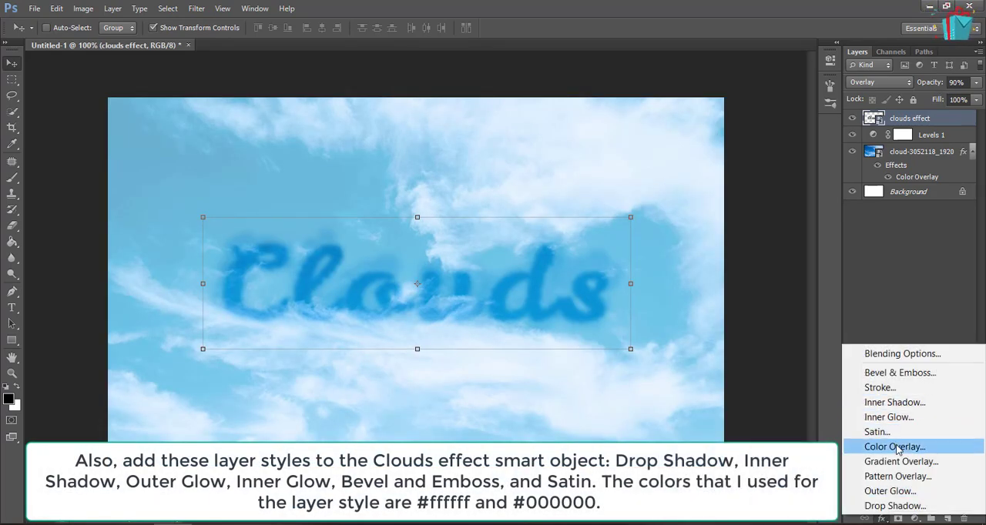
left_click(893, 506)
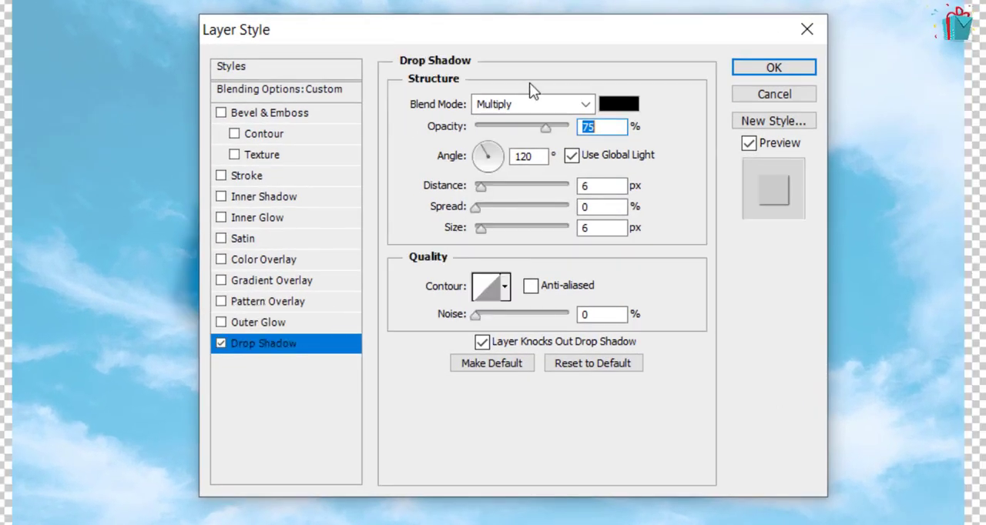
left_click(527, 103)
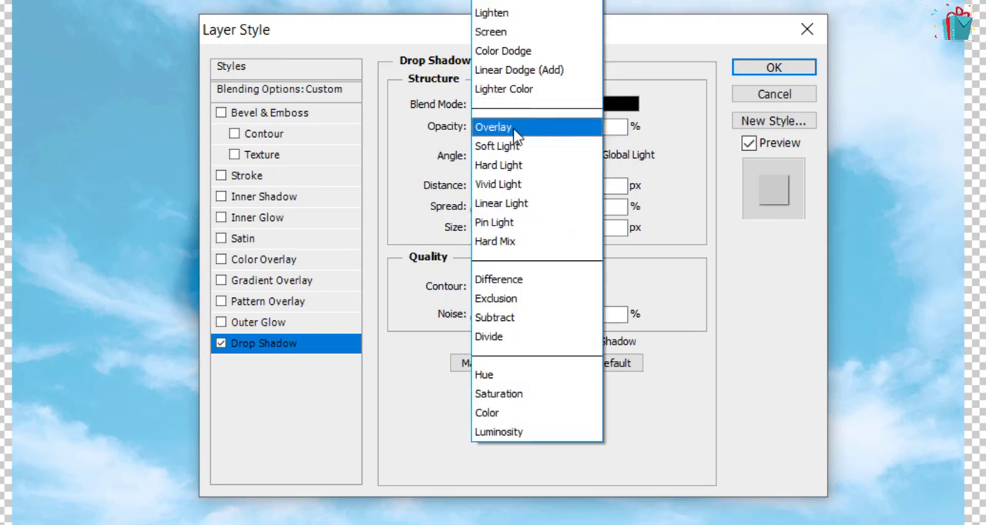
left_click(513, 128)
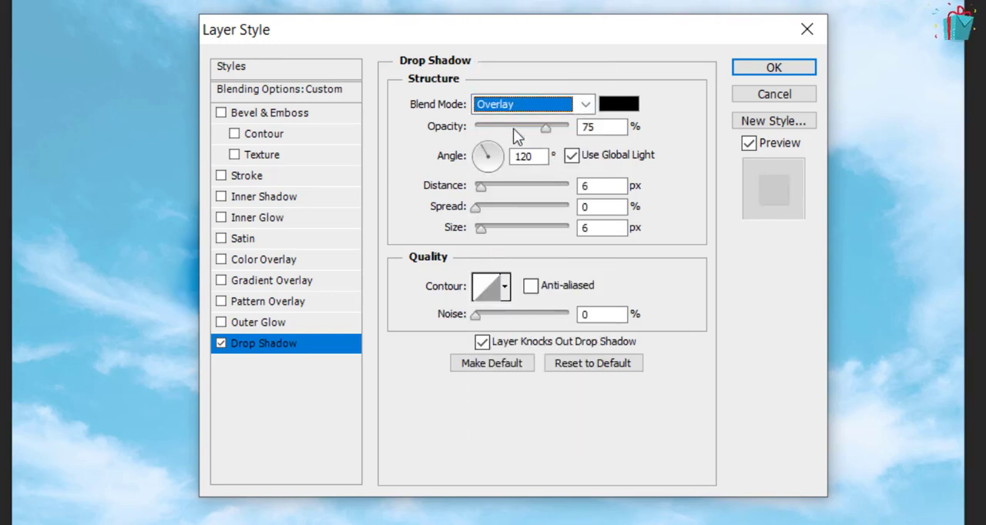
double_click(587, 127)
type("23")
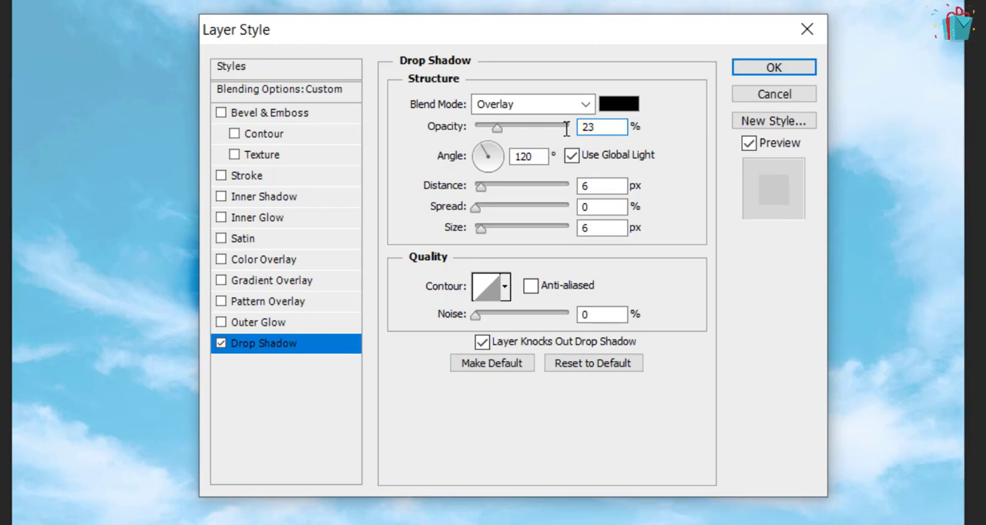
Set the drop shadow's angle to 158°, distance to 63 px and size to 59 px
double_click(539, 156)
type("158")
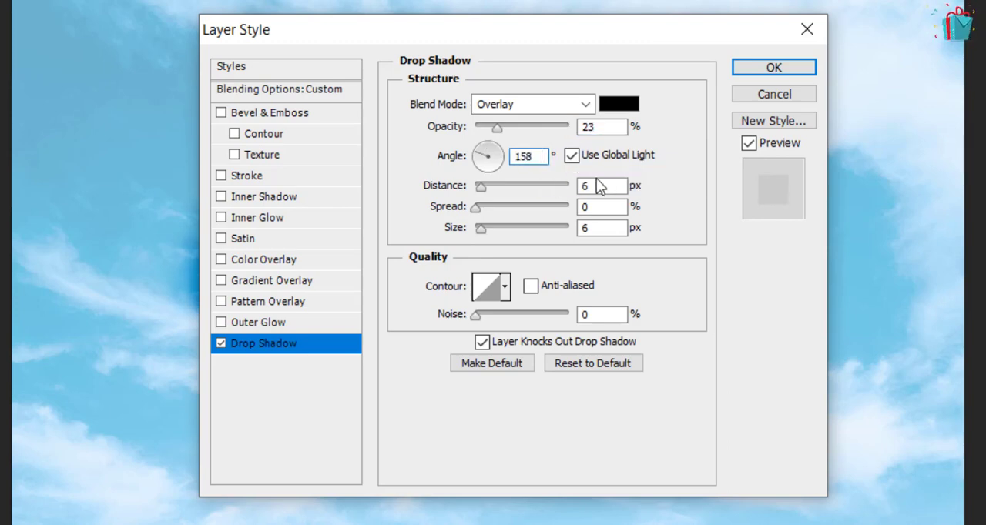
double_click(599, 185)
type("63")
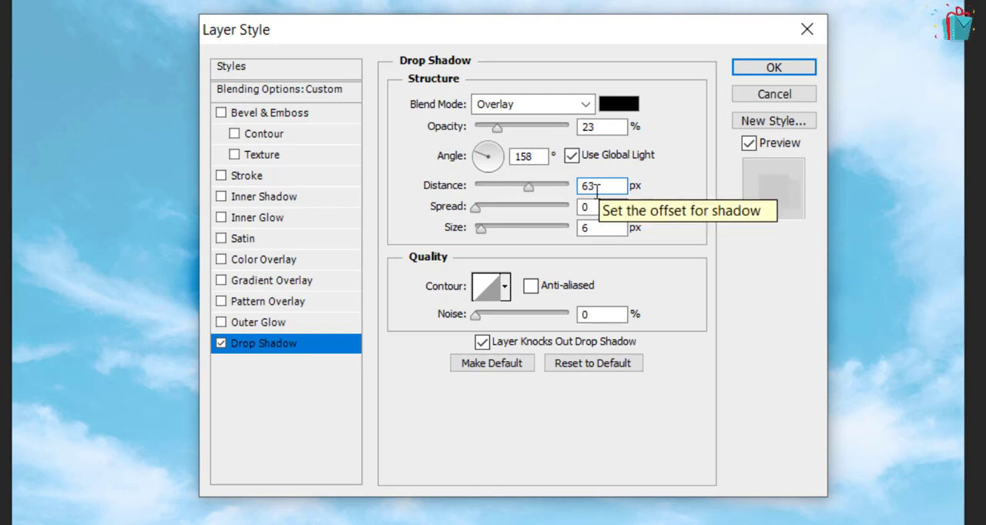
left_click(592, 229)
left_click_drag(573, 233, 559, 233)
type("5")
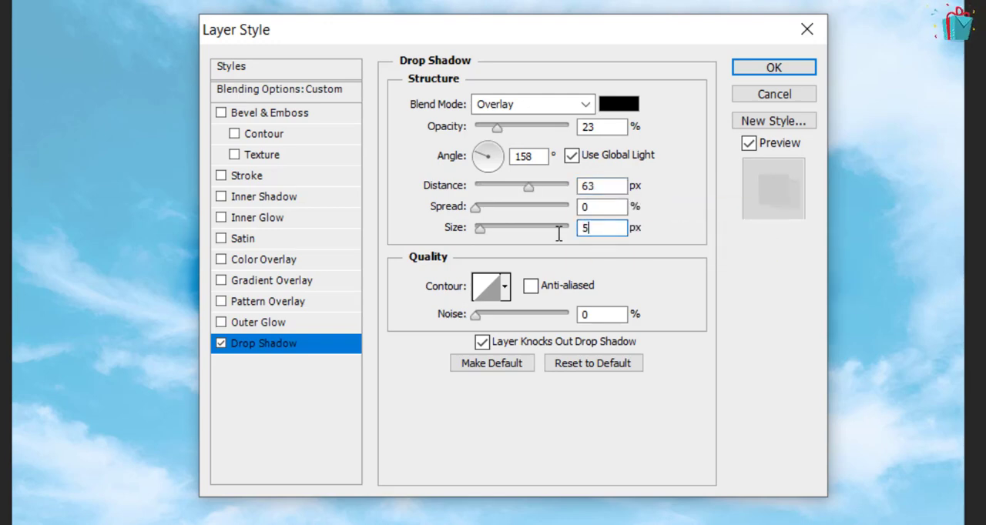
type("9")
Add an Inner Shadow with Screen blend mode and white (#ffffff) as its color
left_click(307, 201)
left_click(511, 102)
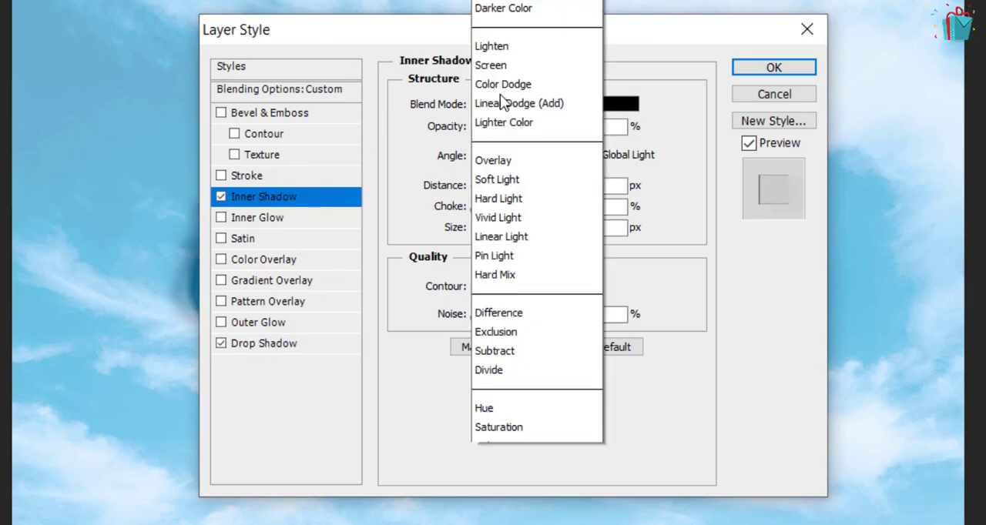
left_click(530, 34)
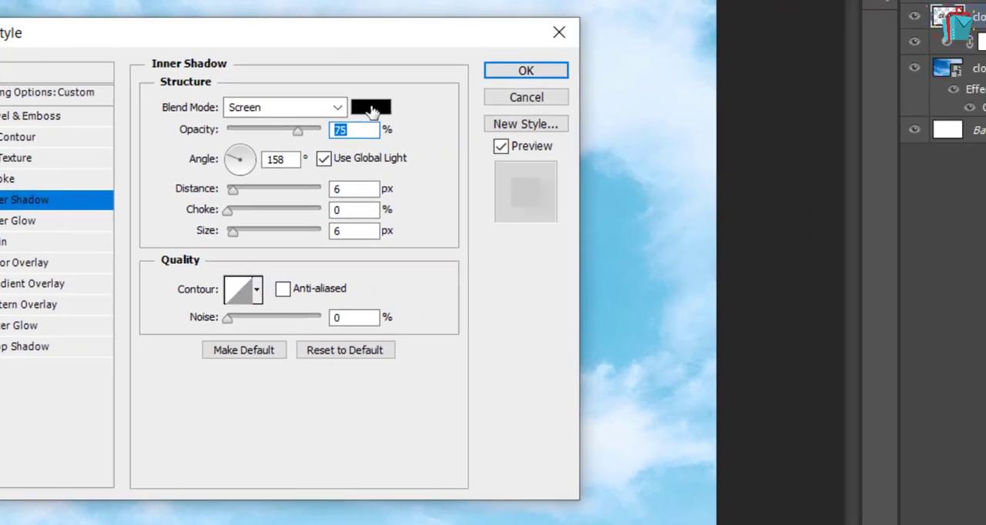
left_click(371, 112)
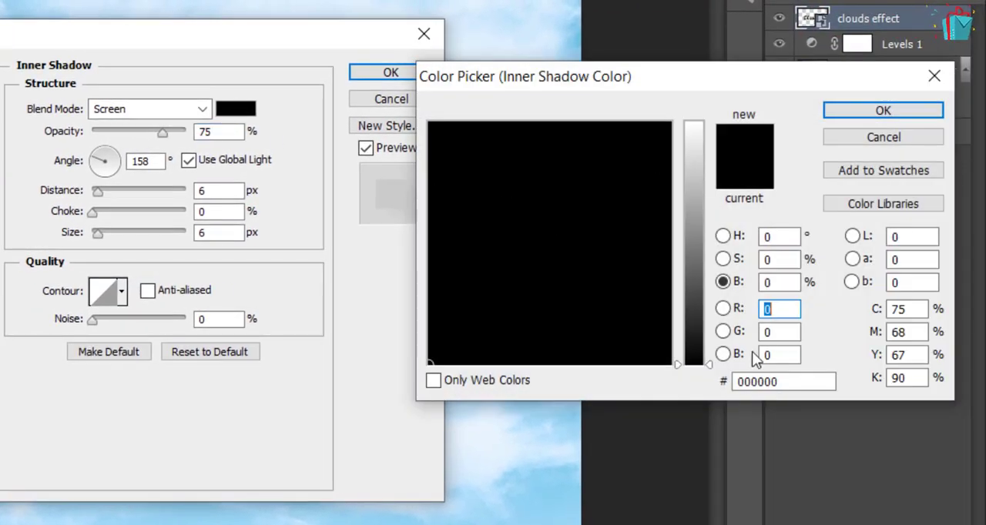
left_click(767, 381)
type("ffffff")
key("Return")
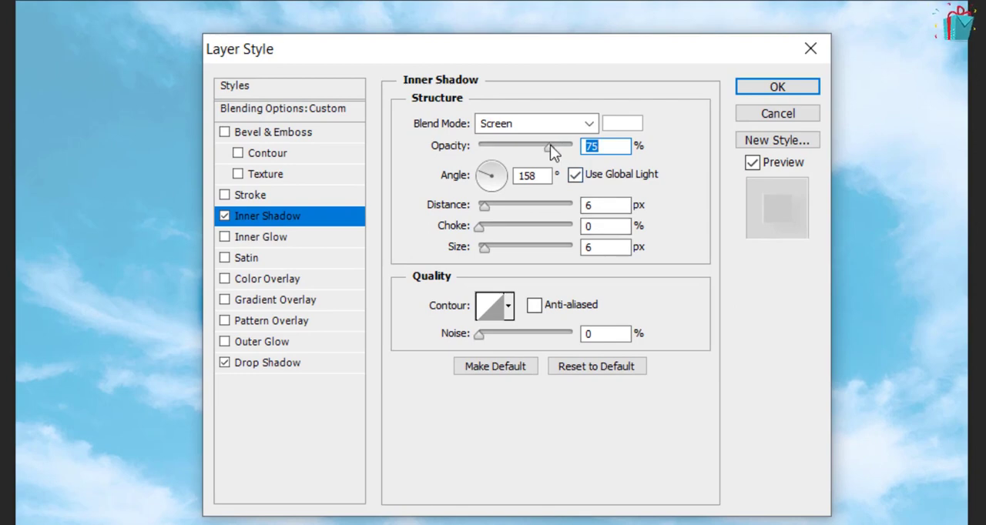
Set the inner shadow's opacity to 100%, angle to 120°, choke to 3% and size to 16 px
left_click_drag(550, 144, 639, 145)
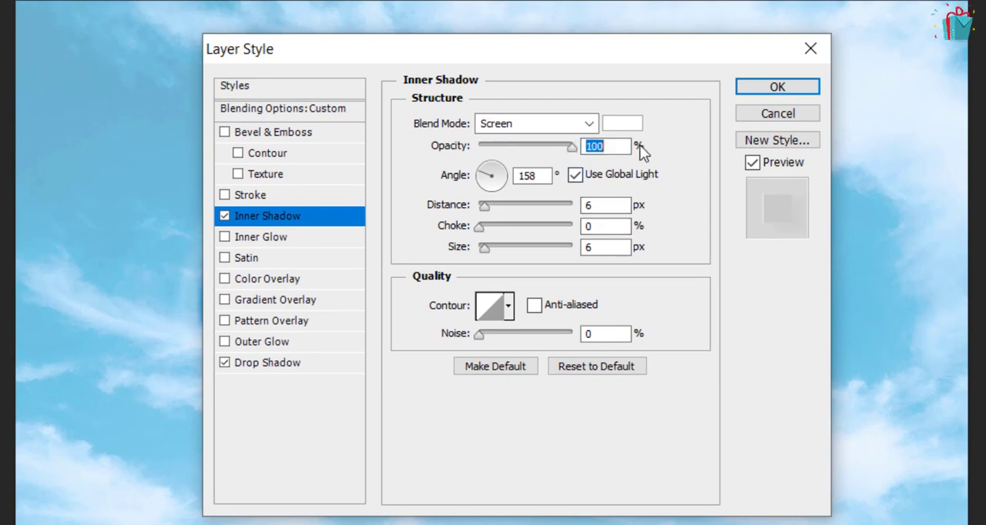
double_click(542, 178)
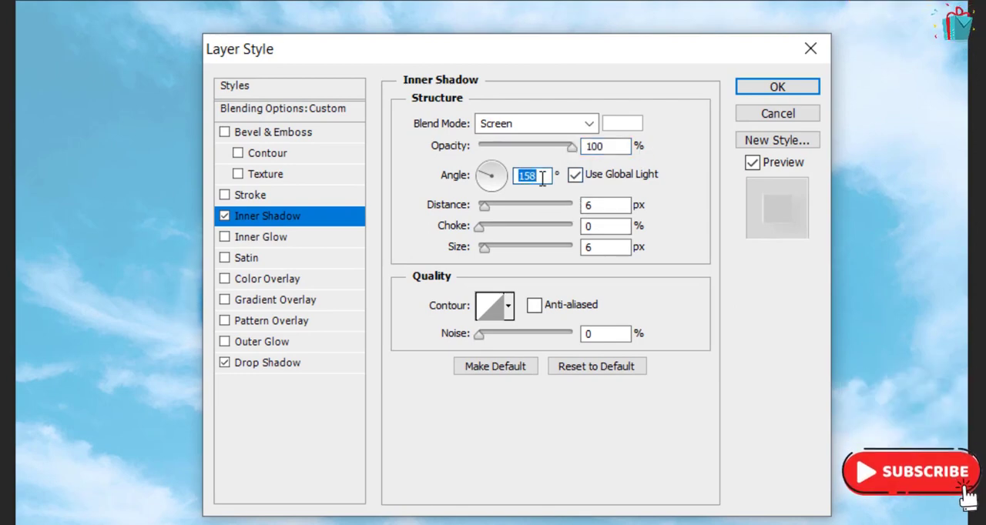
type("120")
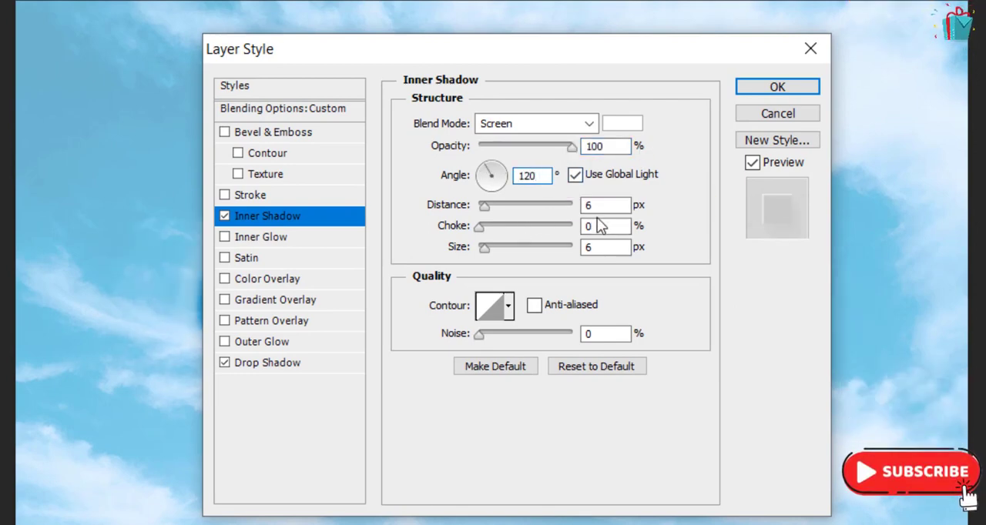
double_click(600, 225)
type("3")
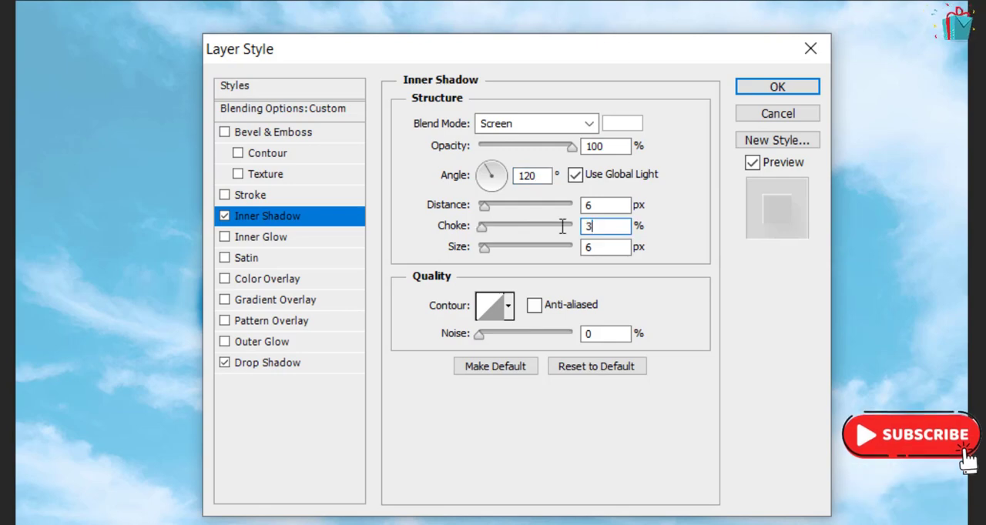
double_click(619, 246)
type("16")
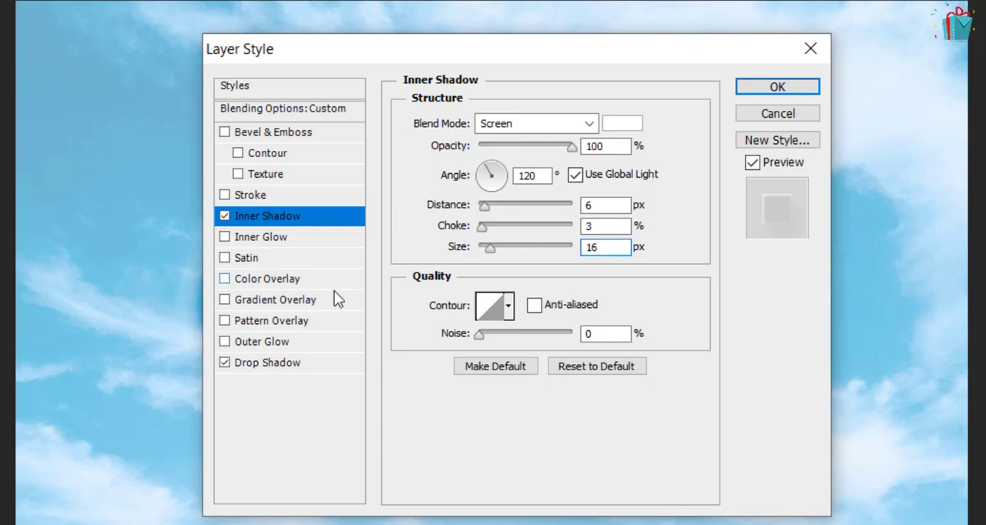
Add an Outer Glow with Overlay blend mode and 24% opacity
left_click(300, 343)
left_click(608, 166)
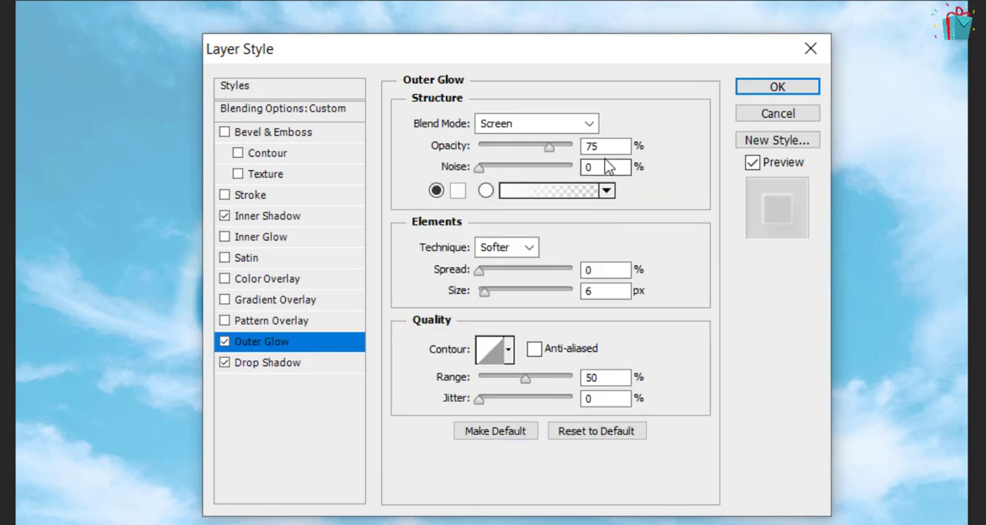
left_click(606, 146)
left_click(539, 124)
left_click(528, 146)
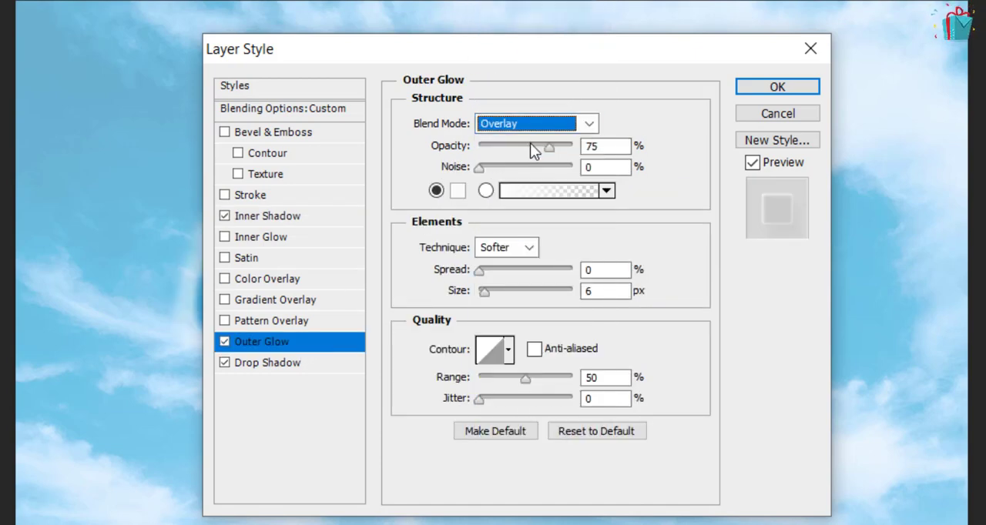
left_click(584, 145)
type("24")
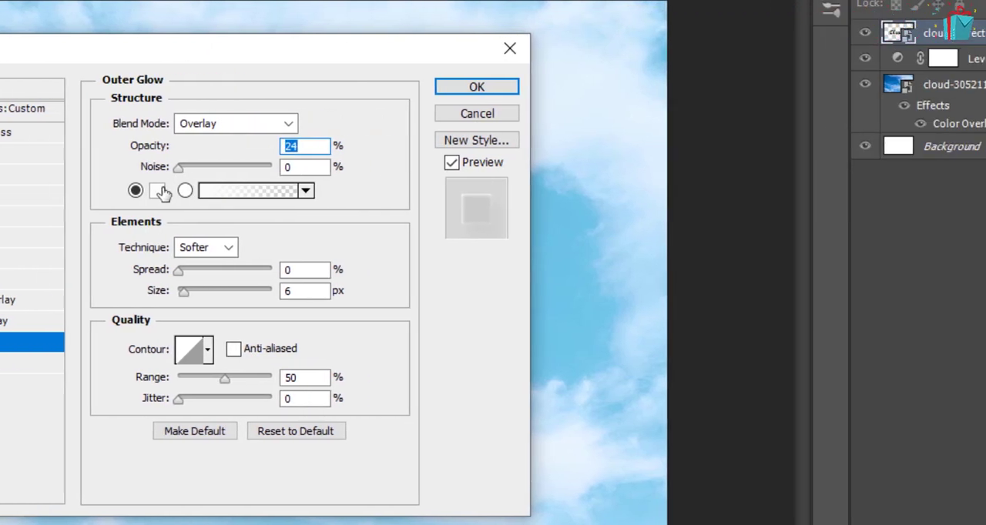
Change the outer glow's color to black (#000000) and set its size to 76 px
left_click(158, 190)
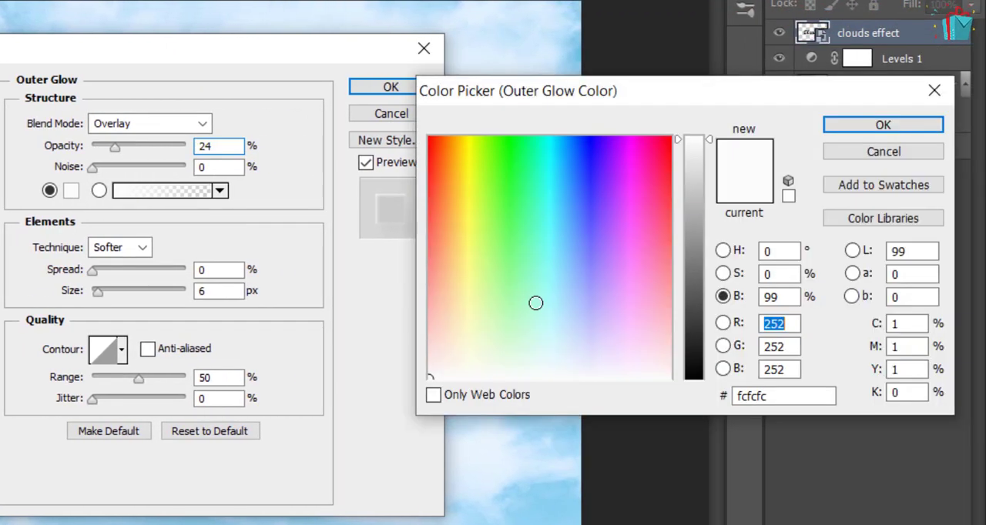
left_click_drag(695, 377, 701, 389)
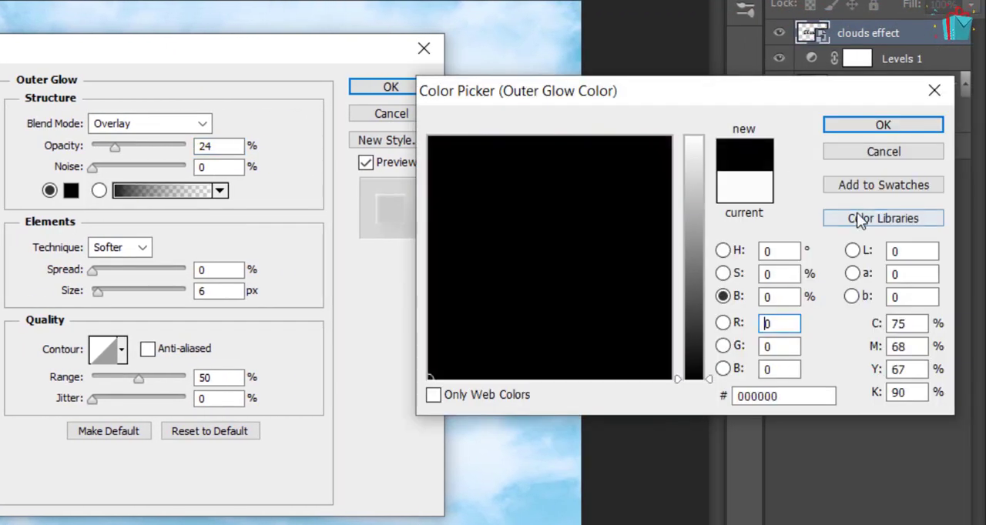
left_click(882, 124)
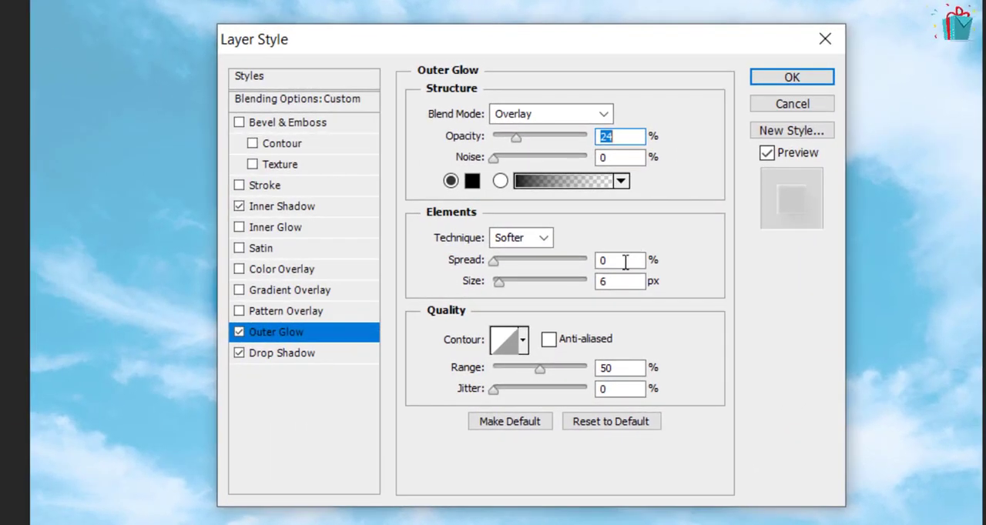
left_click_drag(619, 281, 560, 275)
type("76")
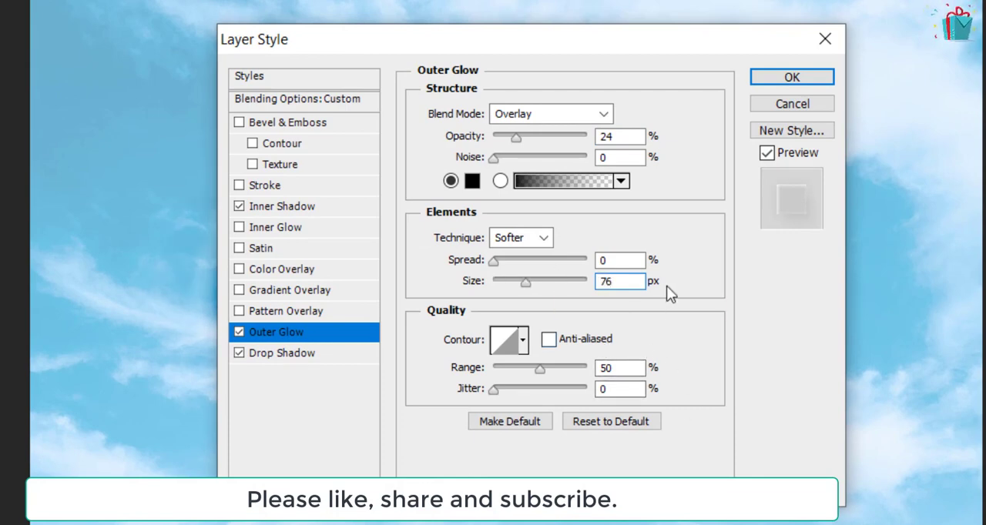
Add an Inner Glow with 23% opacity and a size of 35 px
left_click(312, 230)
double_click(601, 135)
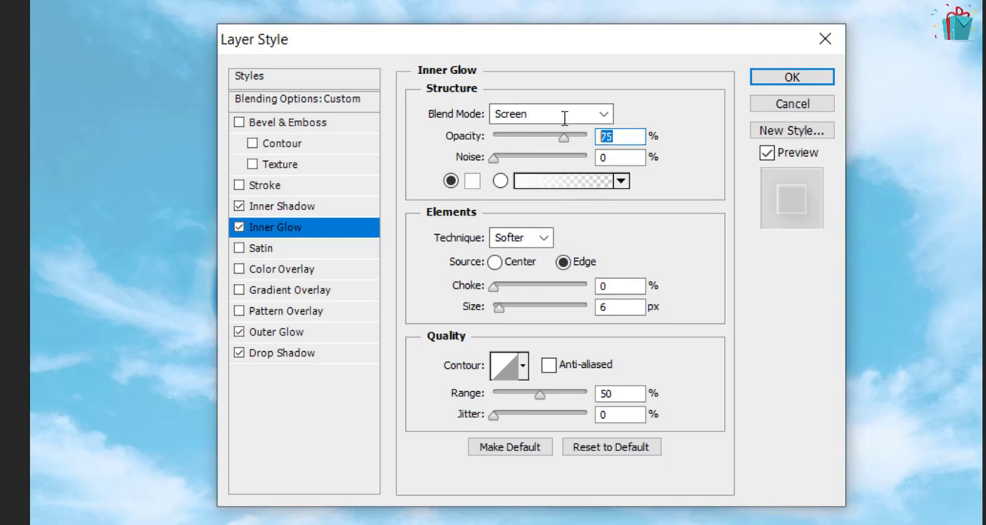
type("23")
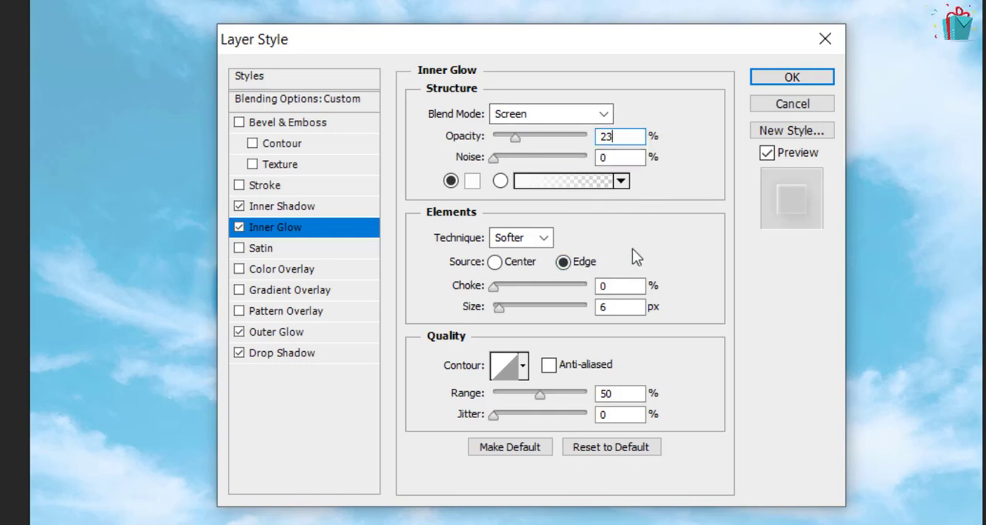
double_click(609, 307)
type("35")
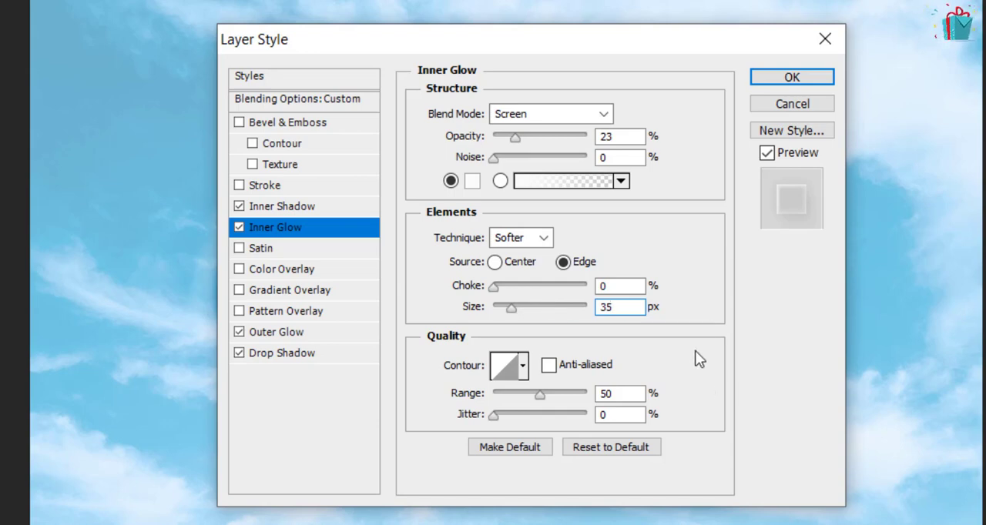
Add a Bevel & Emboss effect with a size of 81 px and a highlight opacity of 62%
left_click(295, 119)
left_click(298, 123)
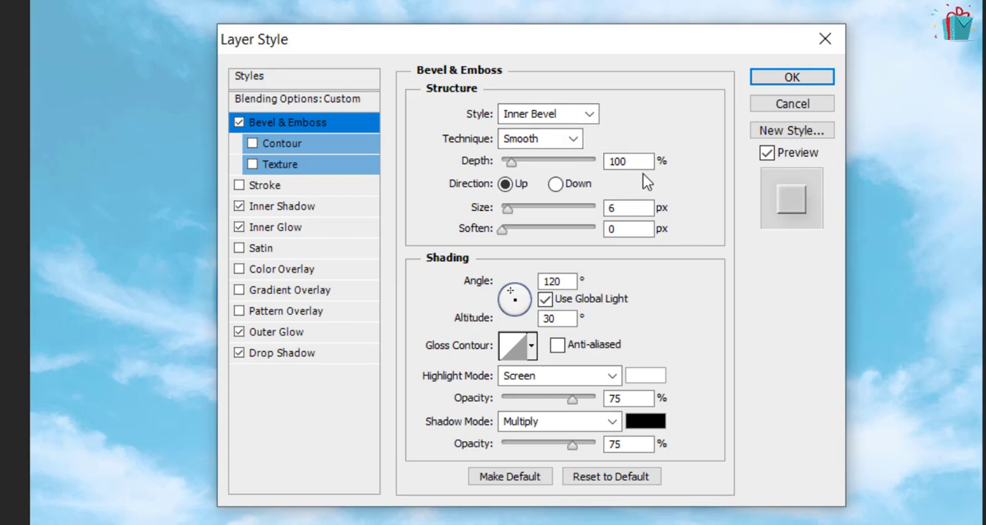
double_click(622, 207)
type("81")
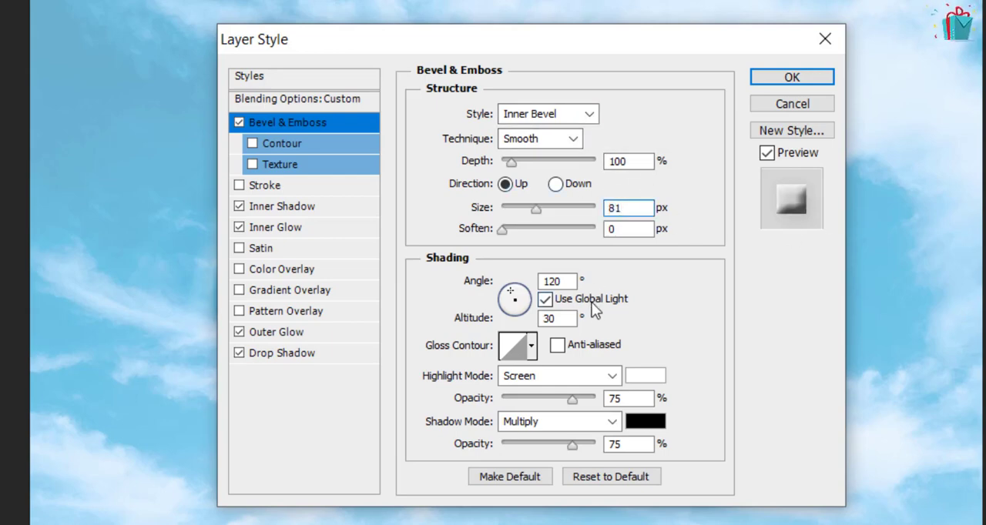
double_click(616, 398)
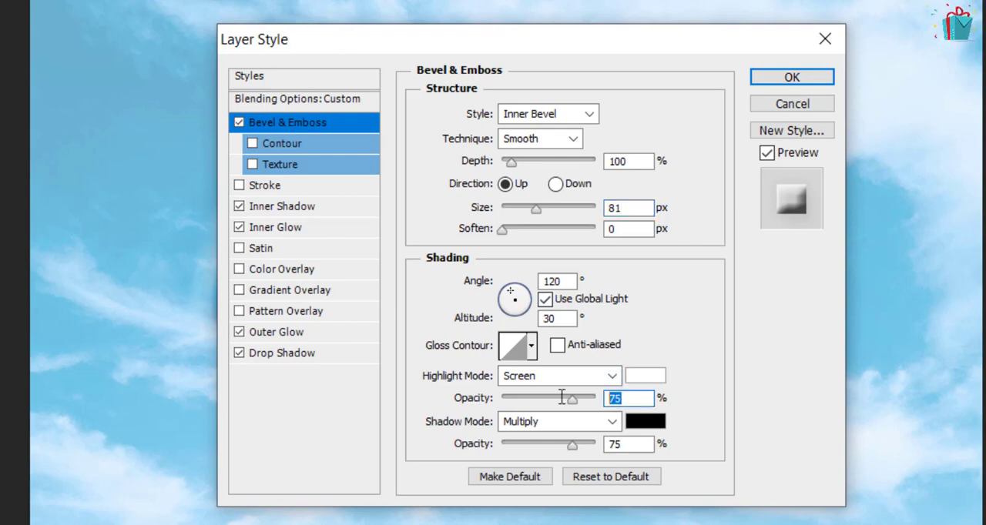
type("62")
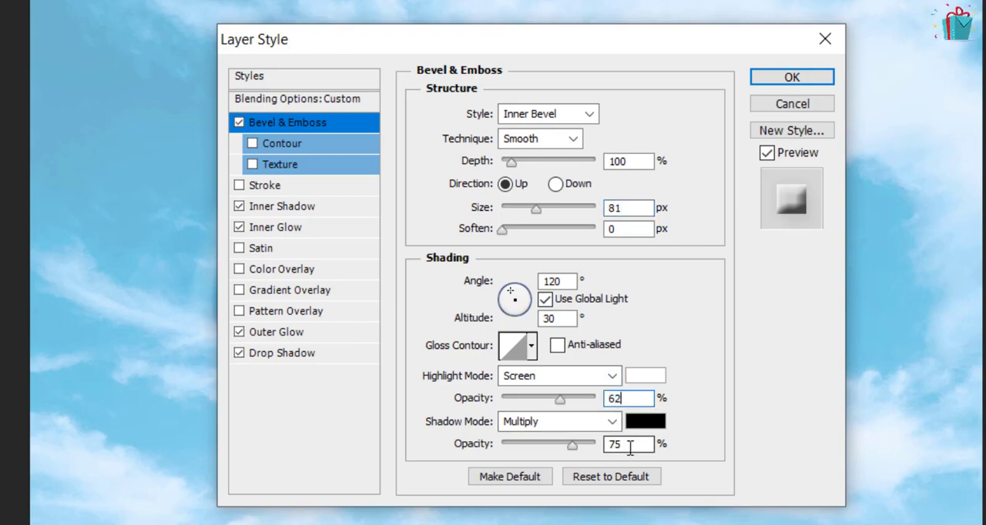
Set the bevel's shadow opacity to 23% and its shadow mode to Overlay
left_click_drag(625, 444, 597, 447)
type("21")
left_click(571, 416)
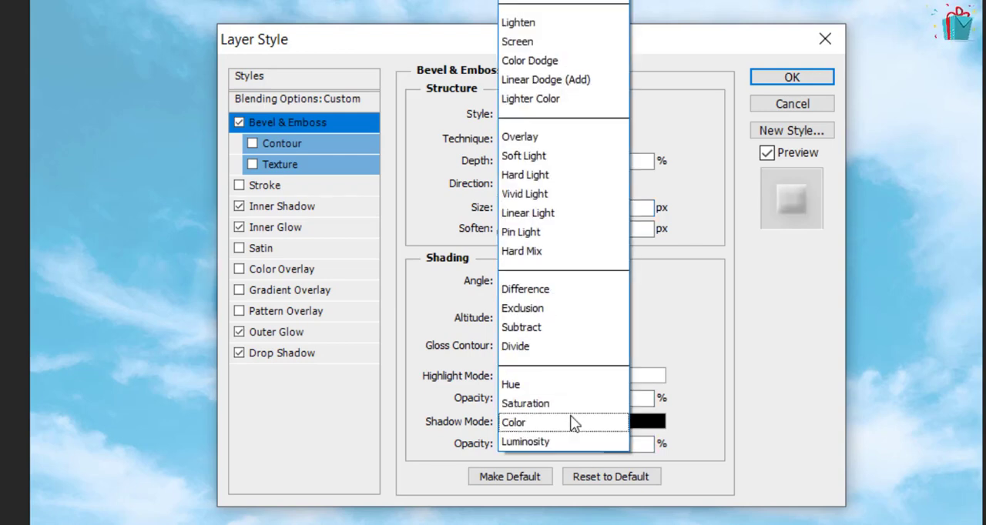
left_click(541, 140)
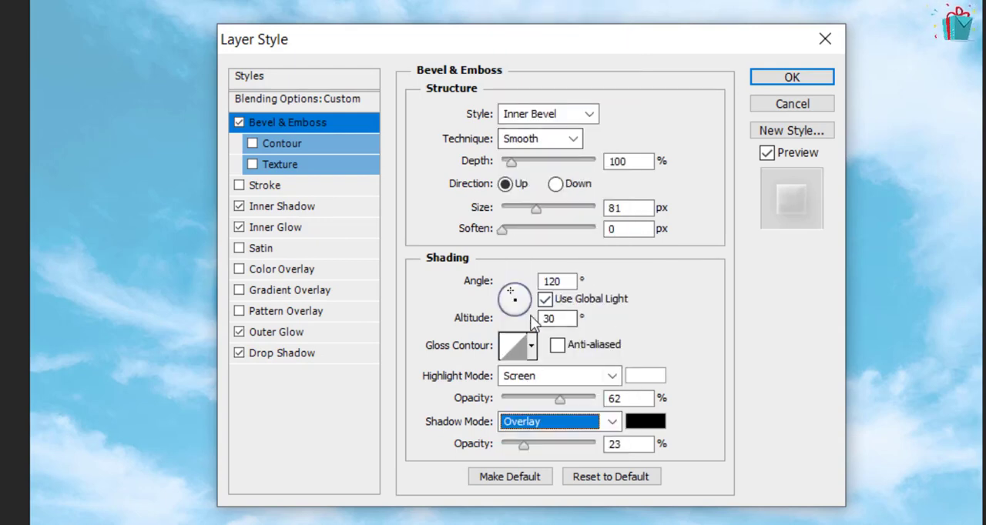
Add a Satin effect to the clouds effect layer using the Screen blend mode and white (#ffffff)
left_click(282, 246)
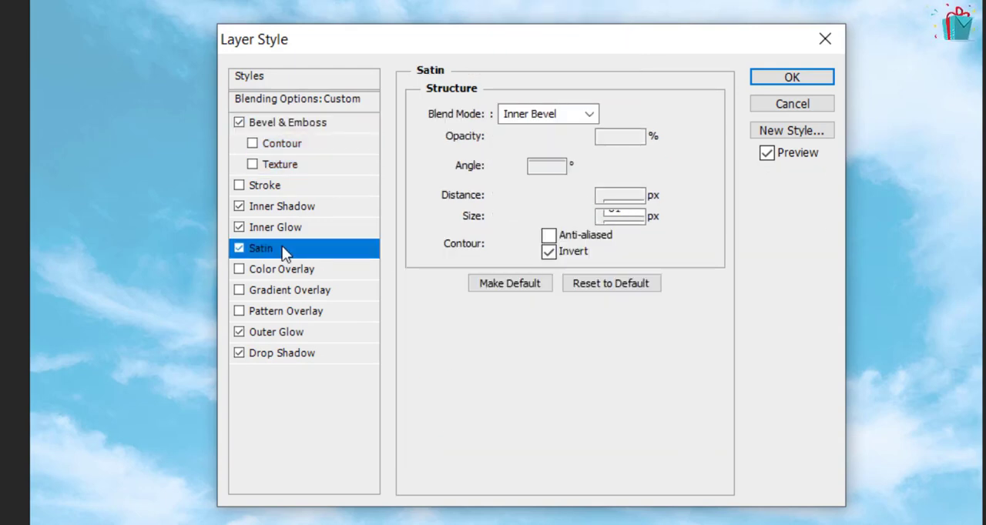
left_click(554, 116)
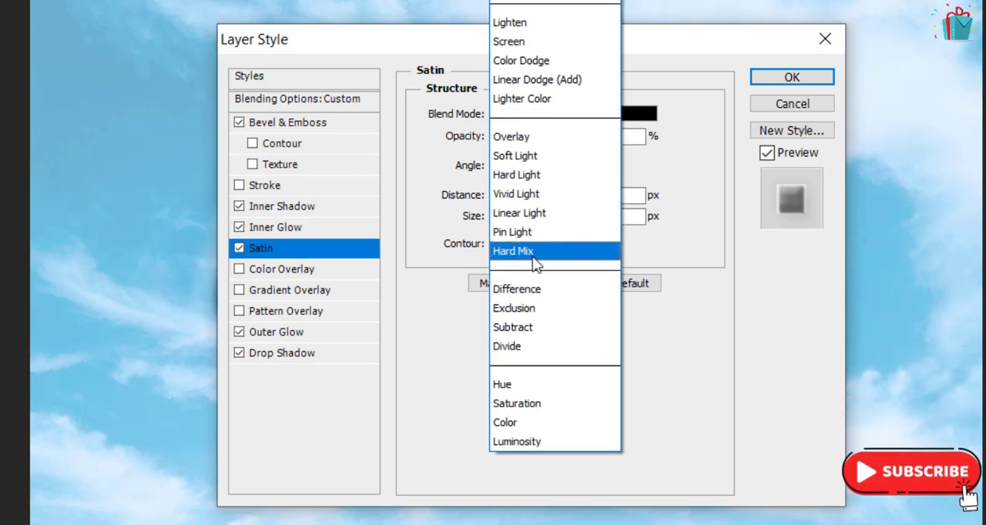
left_click(528, 42)
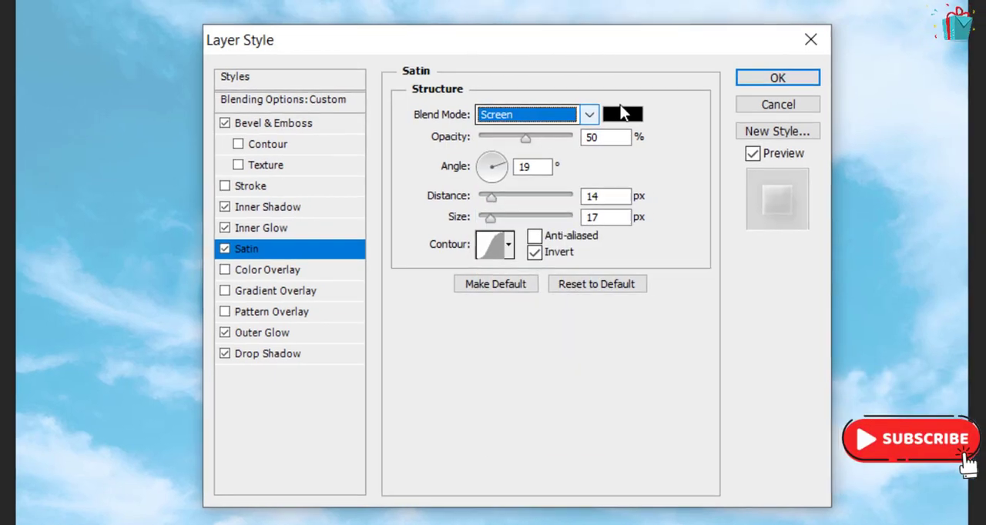
left_click(636, 114)
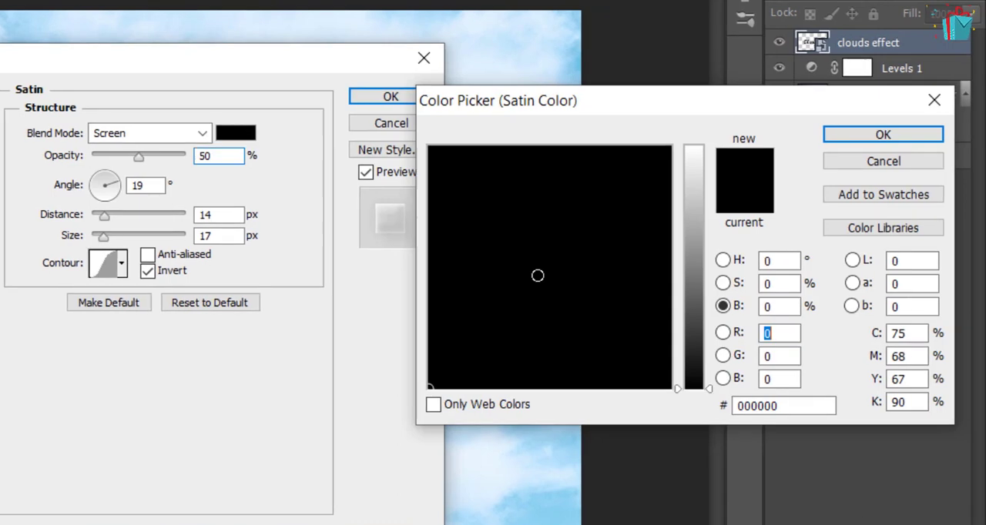
double_click(761, 408)
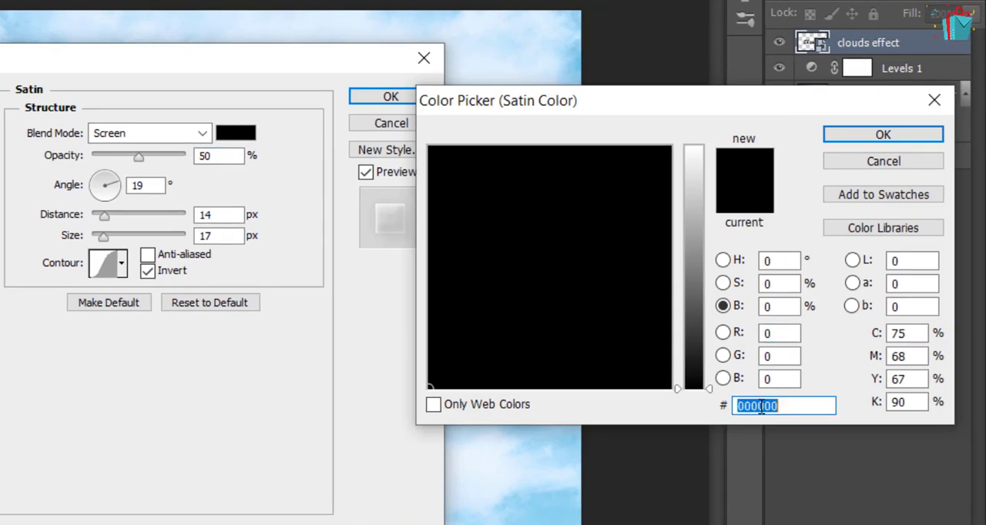
type("ffffff")
key("Return")
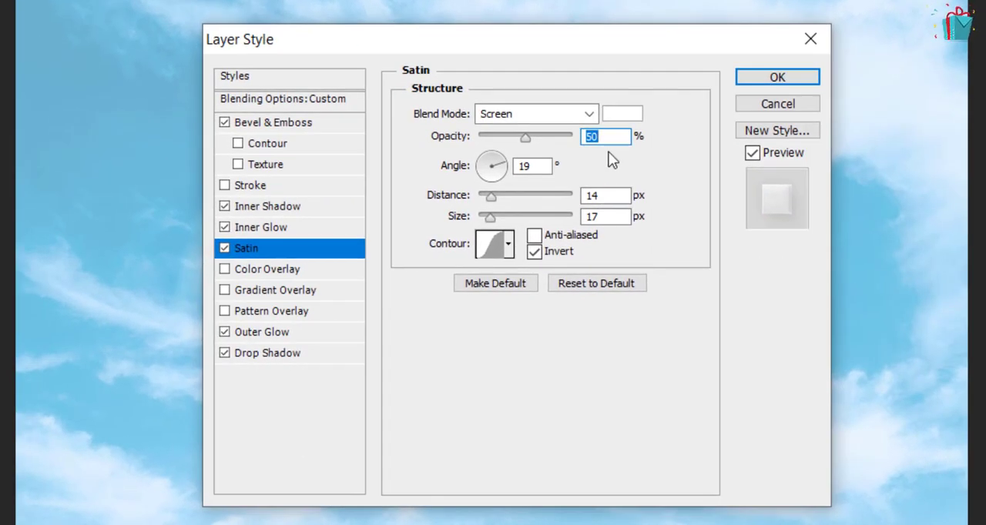
Set the satin's opacity to 28%, distance to 50 px and size to 54 px, and apply the layer style
type("28")
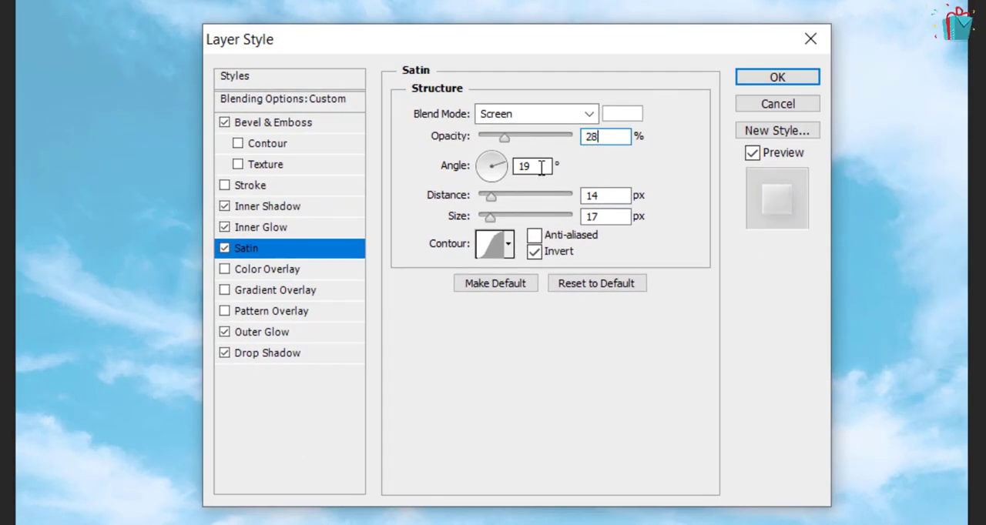
key("Tab")
key("Tab")
type("50")
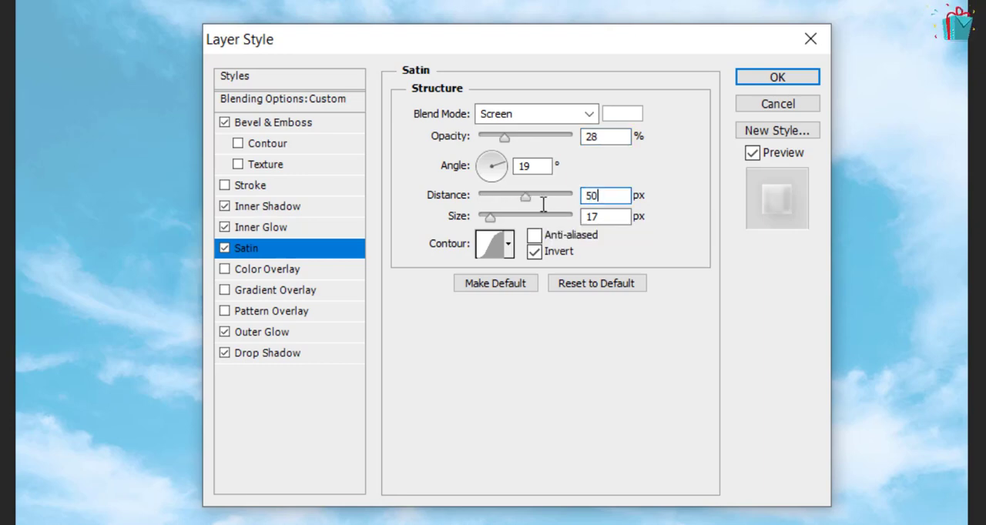
key("Tab")
type("54")
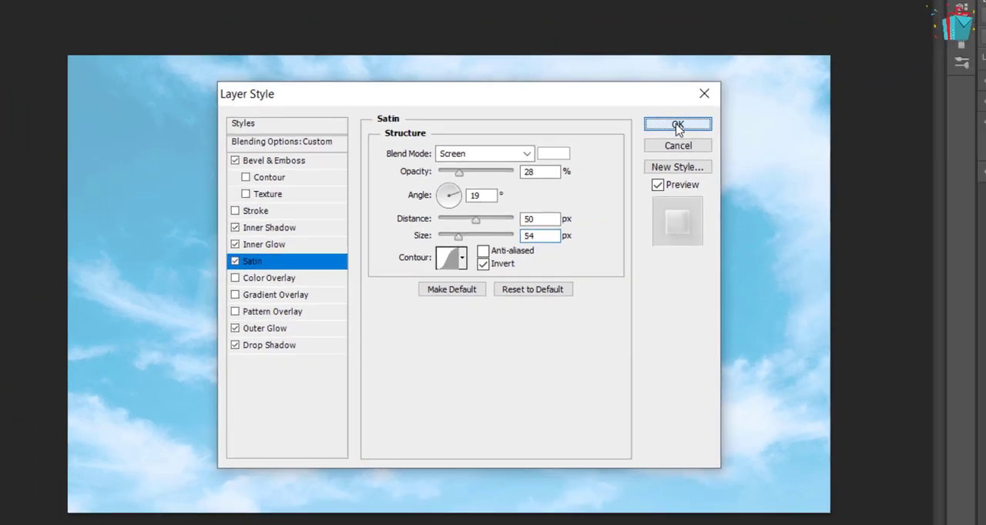
left_click(781, 89)
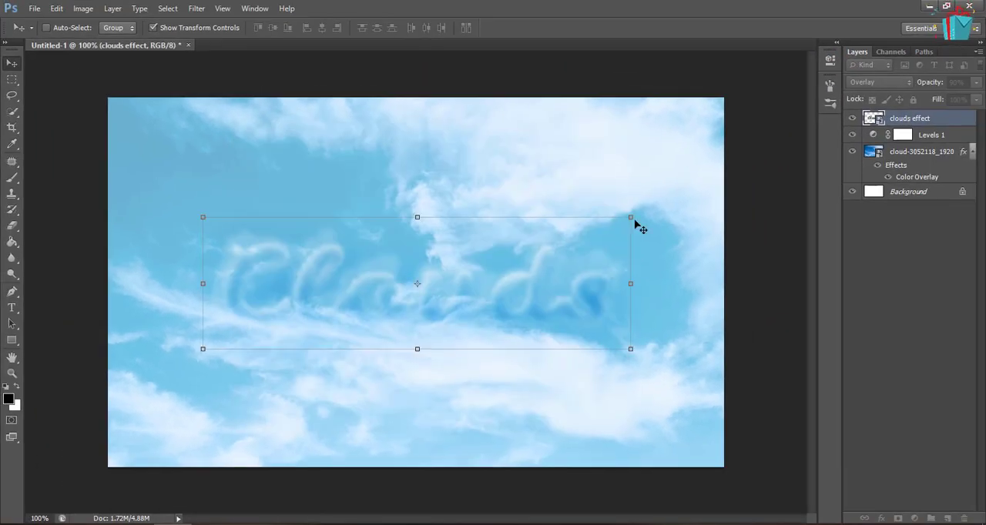
Set the clouds effect layer's opacity to 100% and collapse its list of effects
left_click(878, 341)
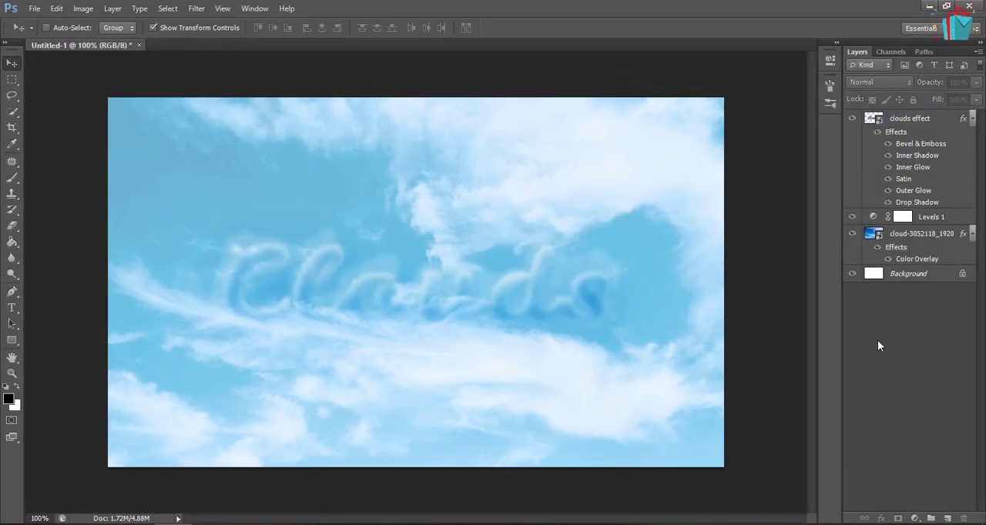
key("ctrl+plus")
key("ctrl+0")
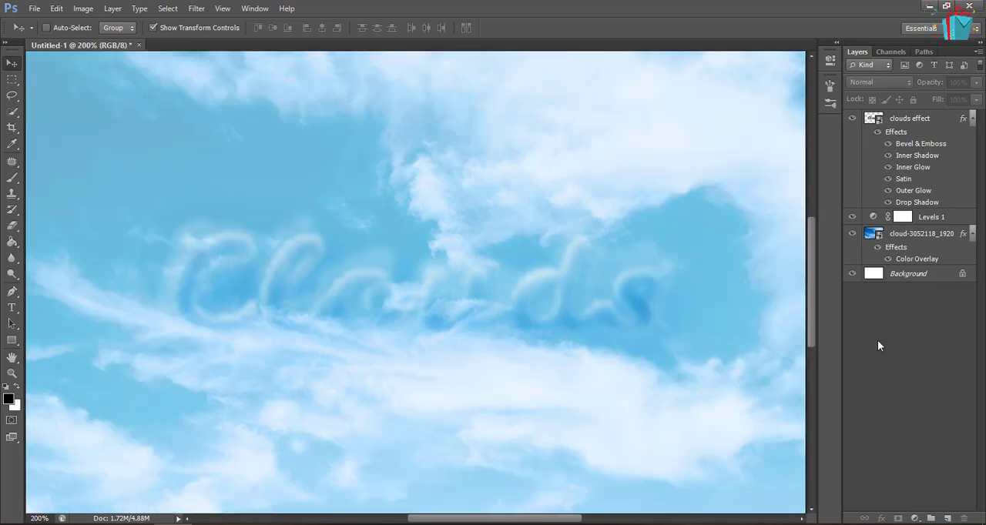
left_click(928, 118)
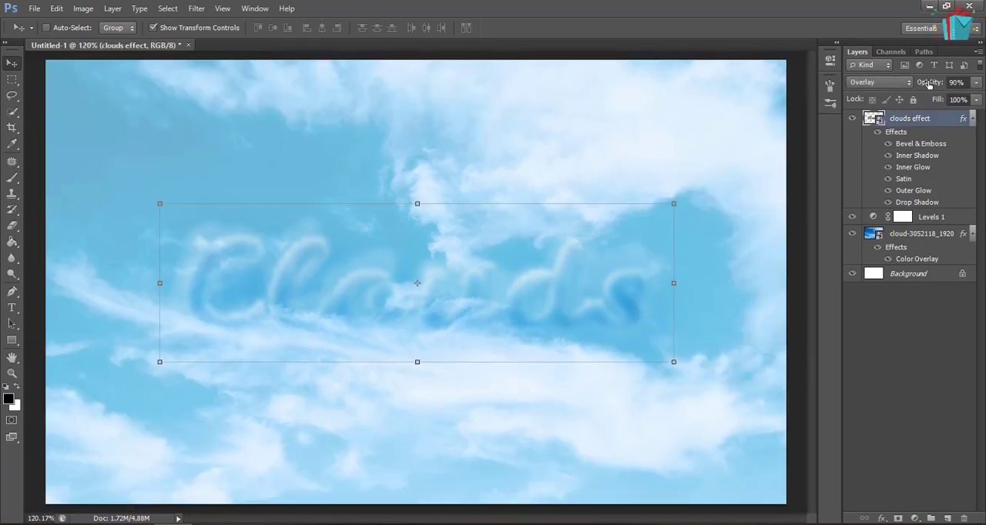
left_click_drag(928, 84, 951, 83)
left_click(902, 308)
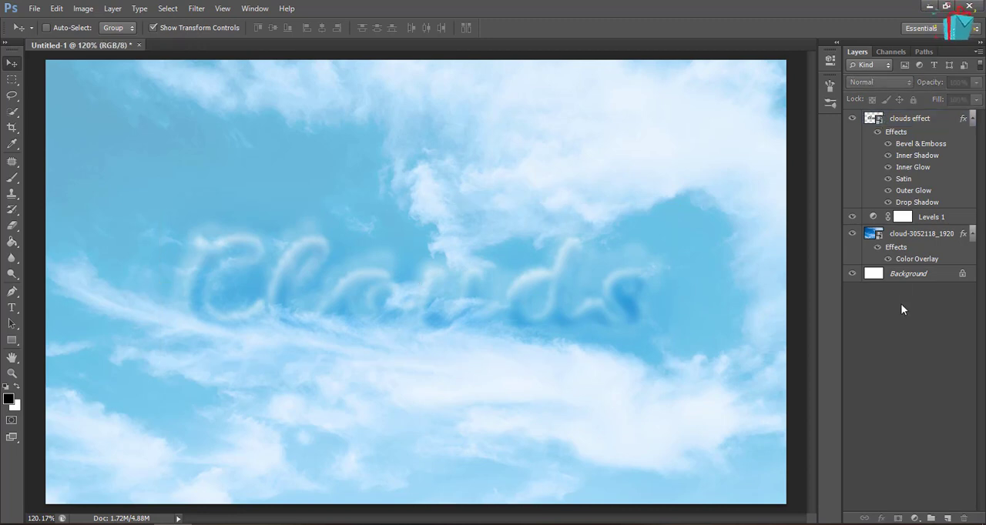
left_click(972, 117)
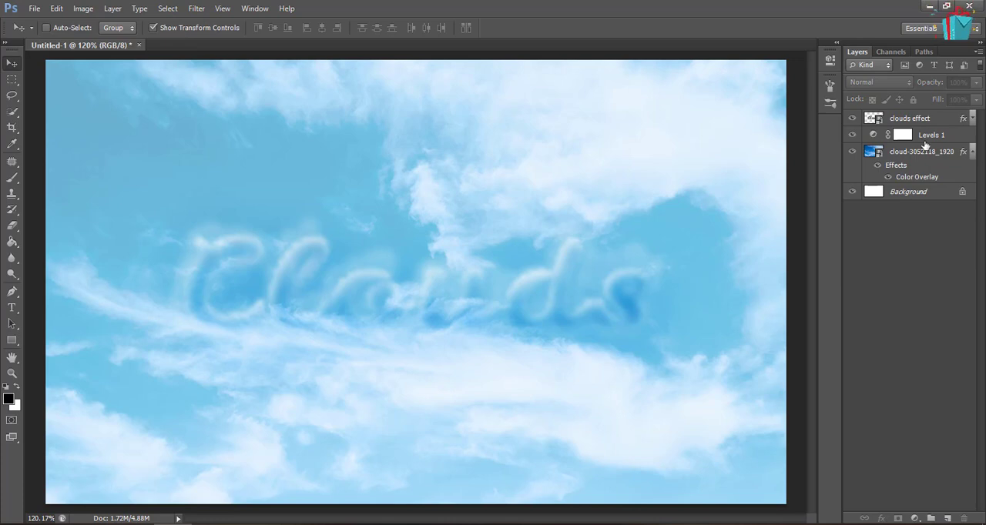
Compare the clouds effect layer in Normal blend mode and return it to Overlay
left_click(941, 117)
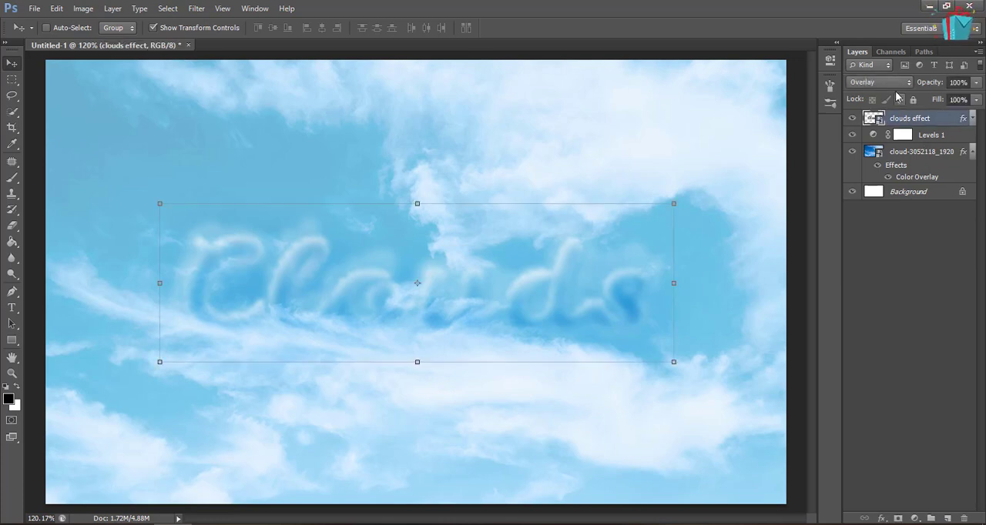
left_click(890, 83)
left_click(884, 96)
left_click(882, 82)
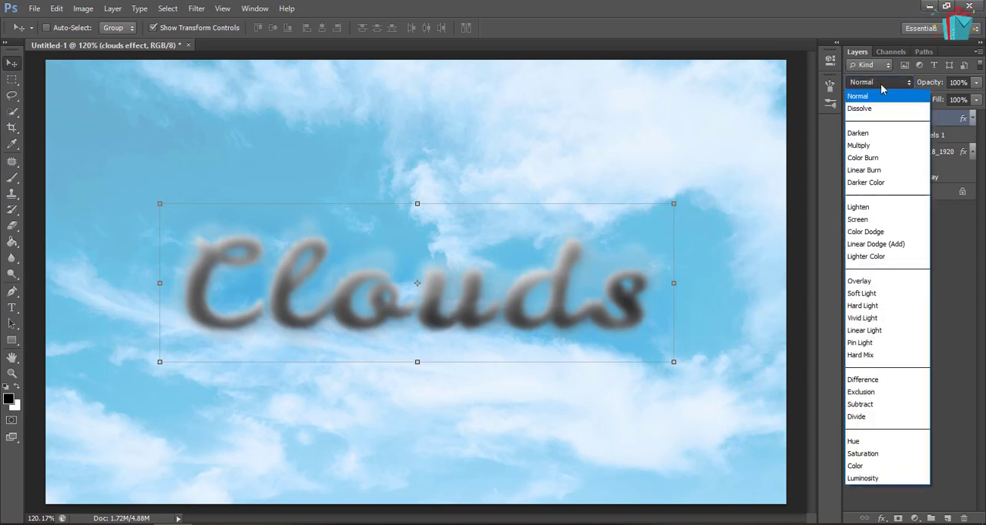
left_click(867, 280)
left_click(886, 266)
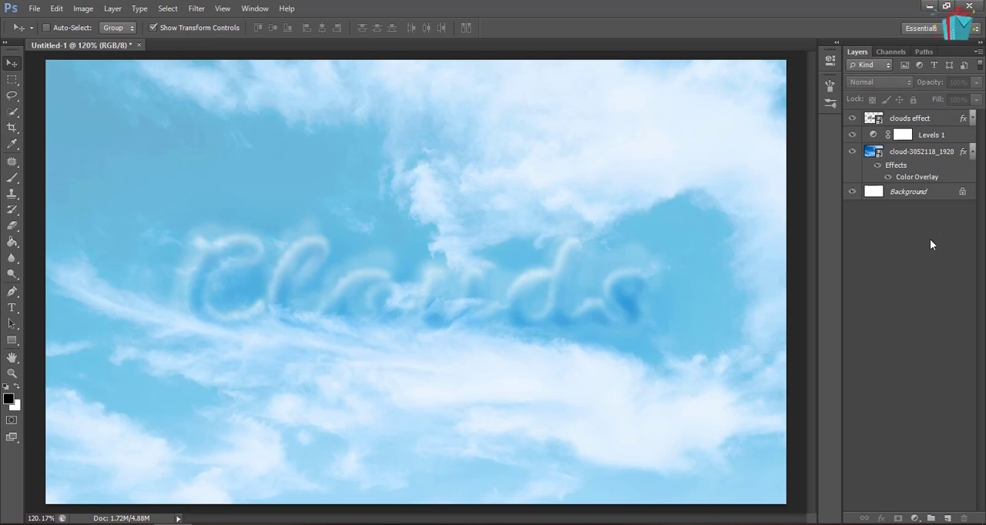
Add a new layer named "cloud texture" above the clouds effect layer and fill it with white
left_click(947, 119)
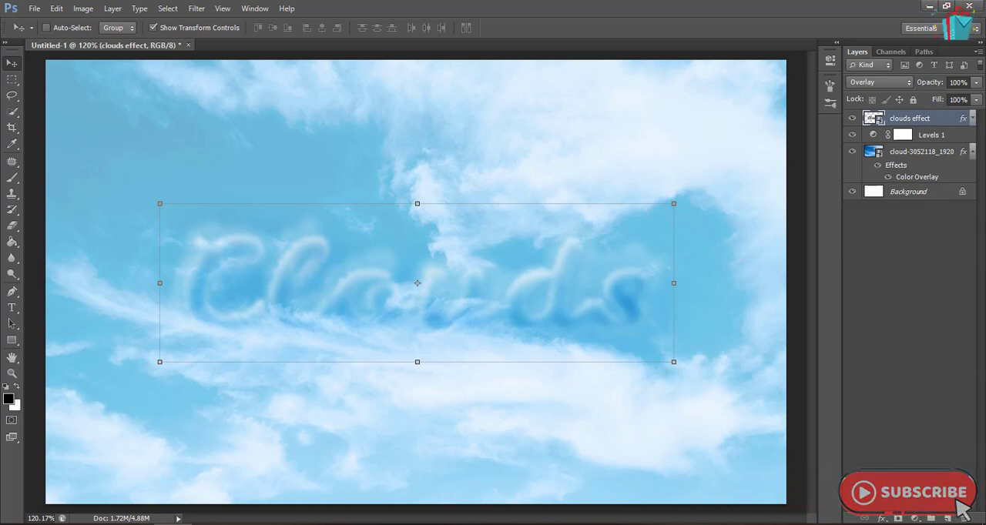
left_click(949, 517)
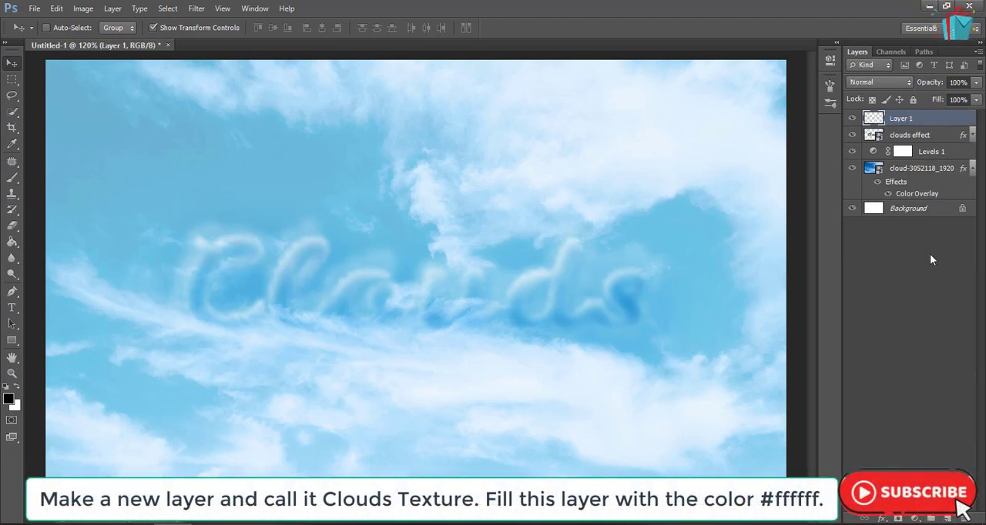
double_click(902, 118)
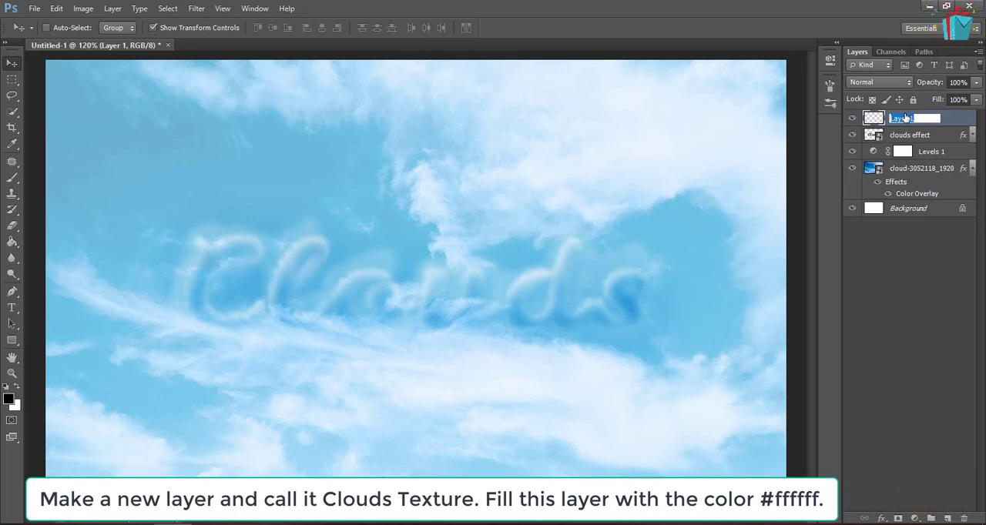
type("clouds texture")
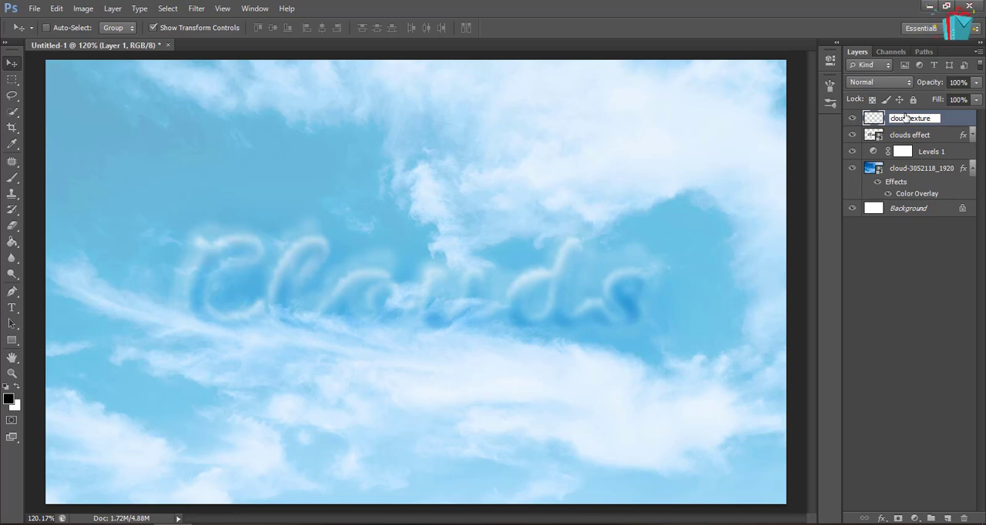
key("Return")
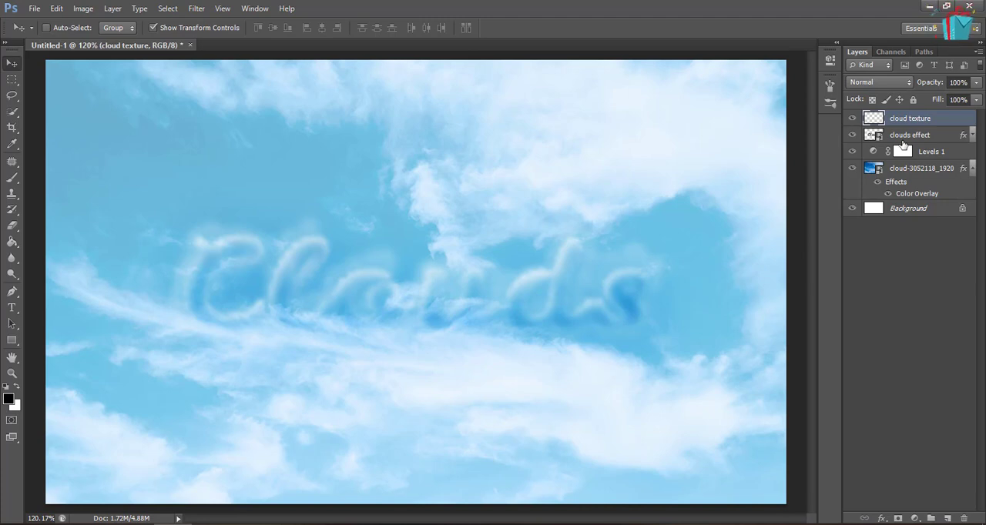
key("ctrl+Delete")
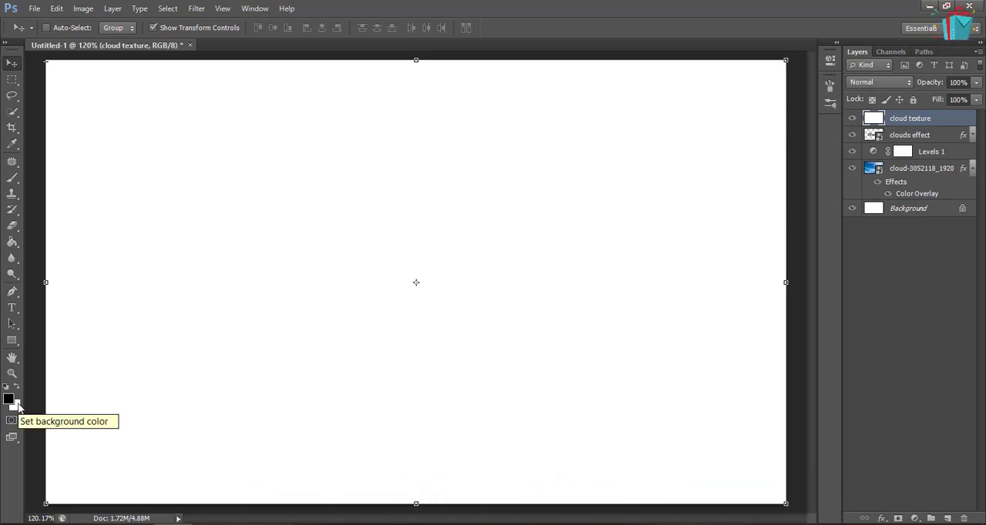
Render a Clouds filter texture on the cloud texture layer
left_click(194, 10)
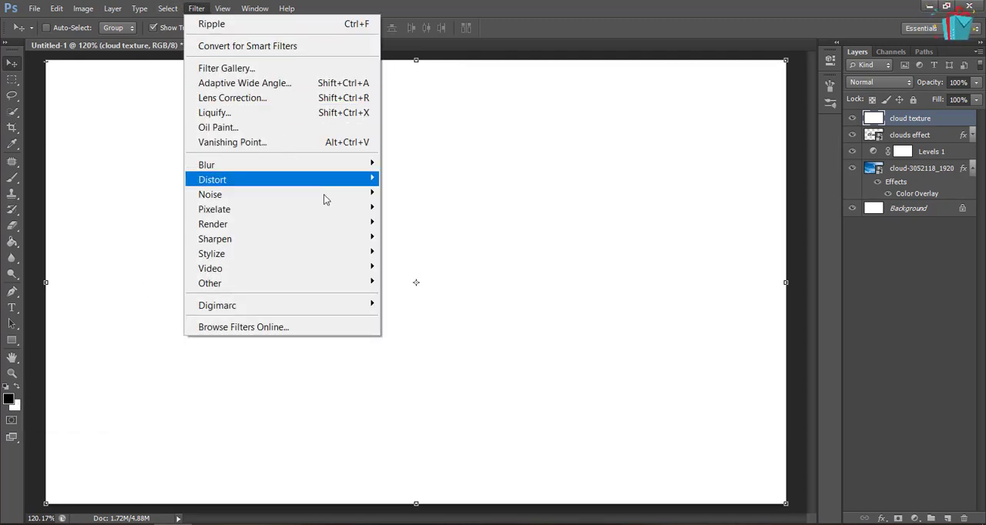
mouse_move(327, 207)
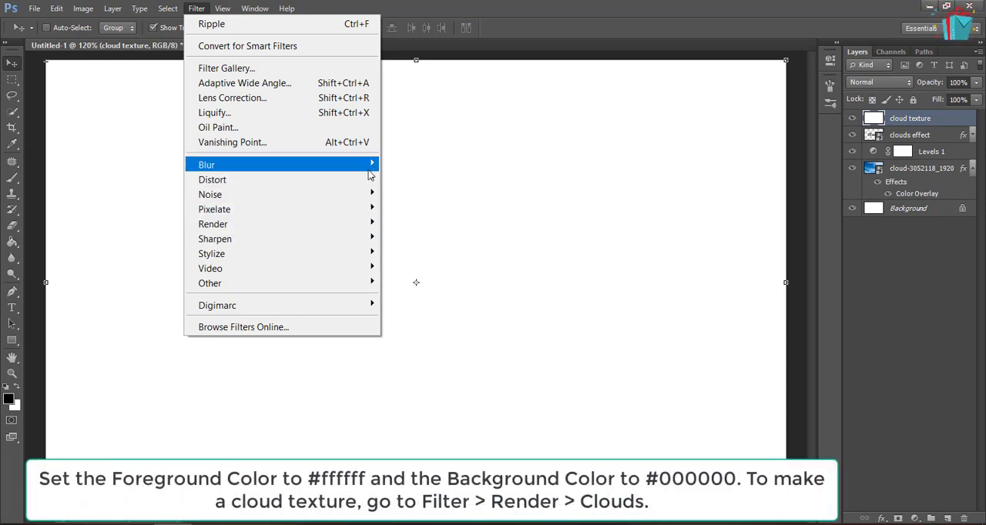
mouse_move(369, 223)
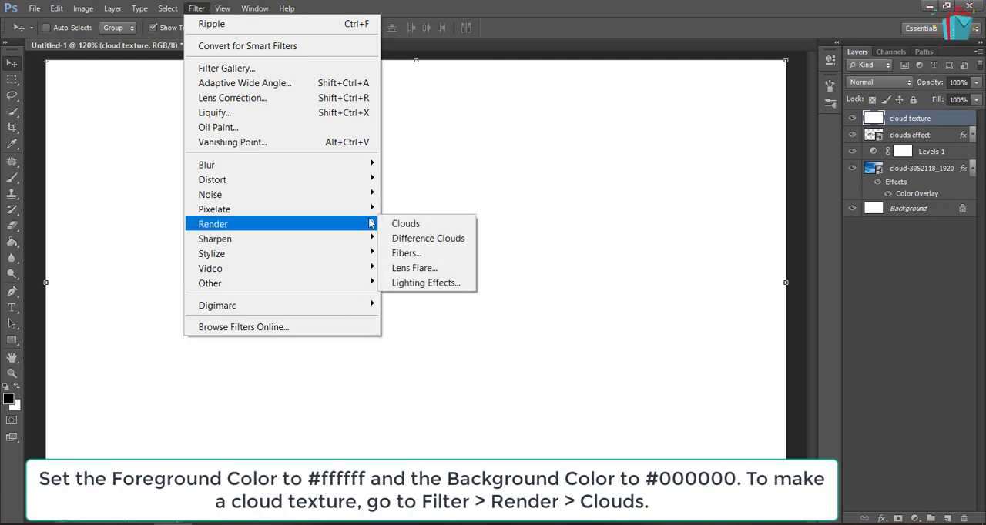
left_click(411, 229)
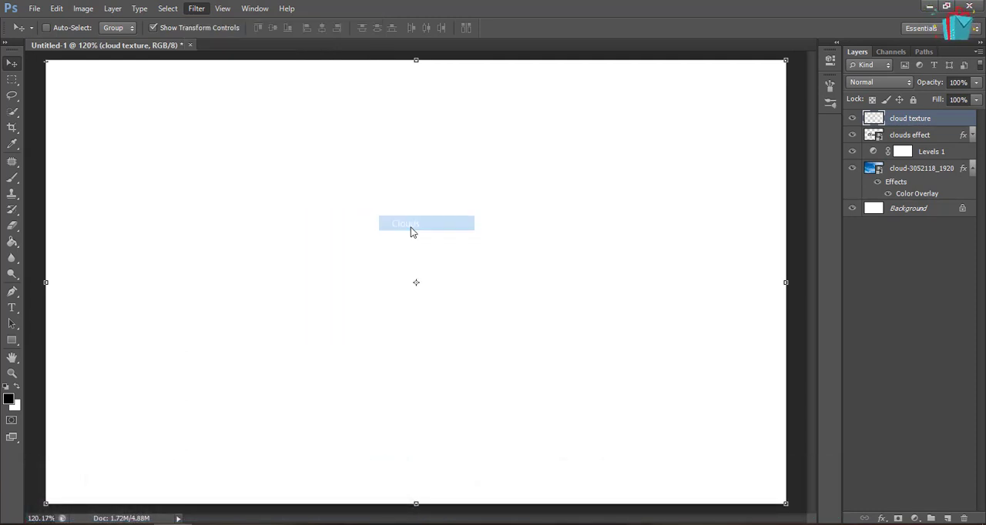
Duplicate the cloud texture layer, name the copy "cloud overlay" and clip it to the cloud texture layer
key("ctrl+j")
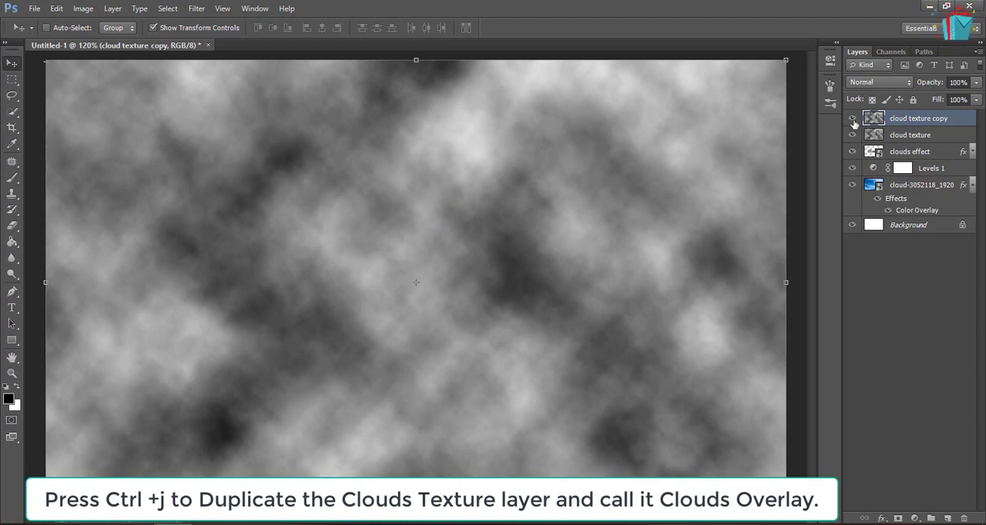
double_click(906, 119)
type("cloud overlay")
key("Return")
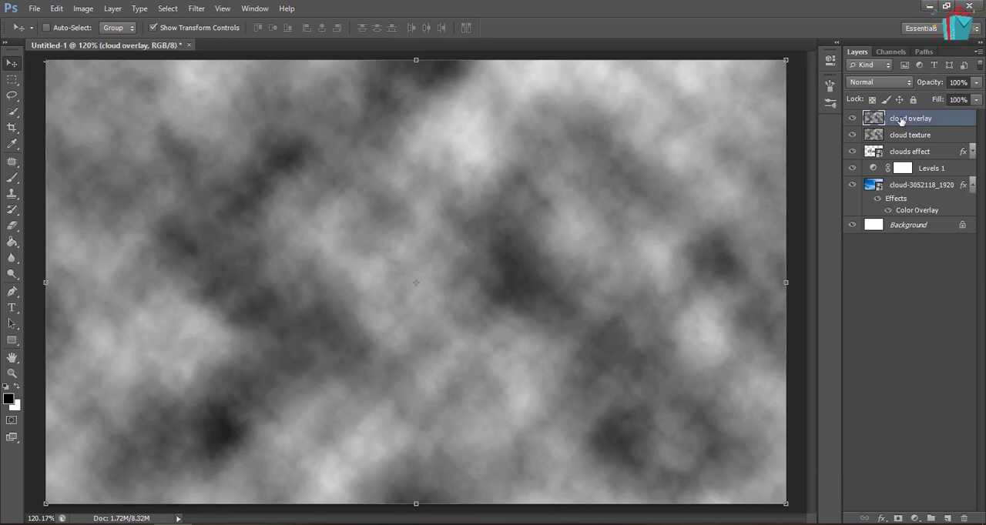
right_click(943, 124)
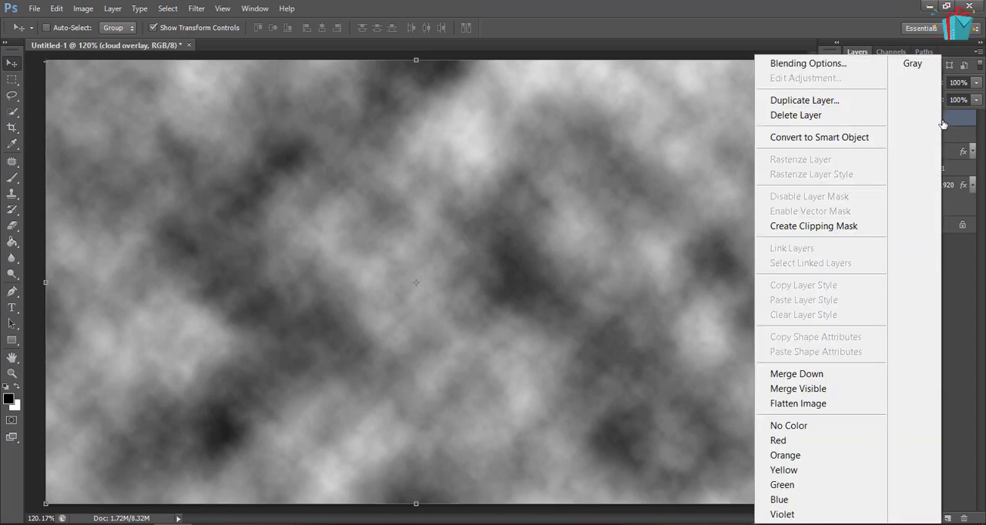
left_click(848, 227)
left_click(884, 82)
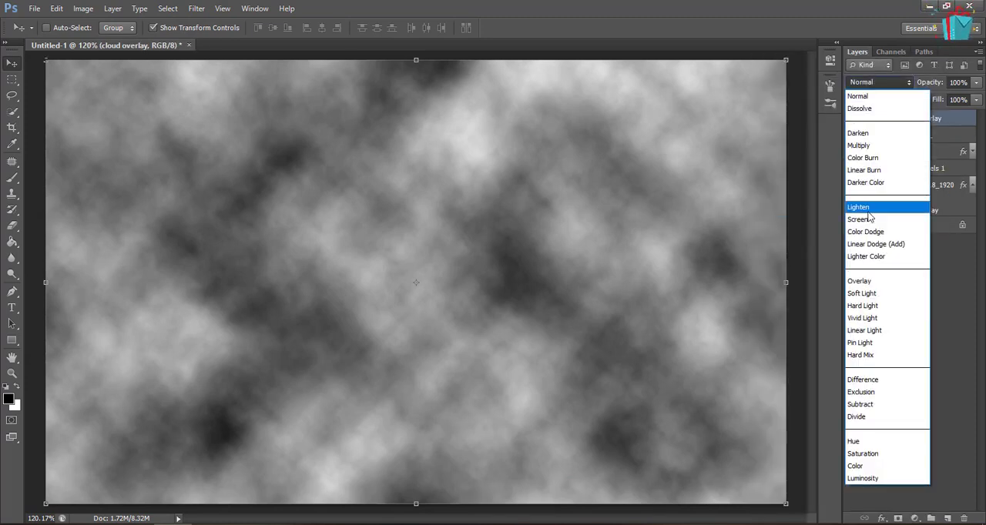
left_click(870, 267)
left_click(884, 84)
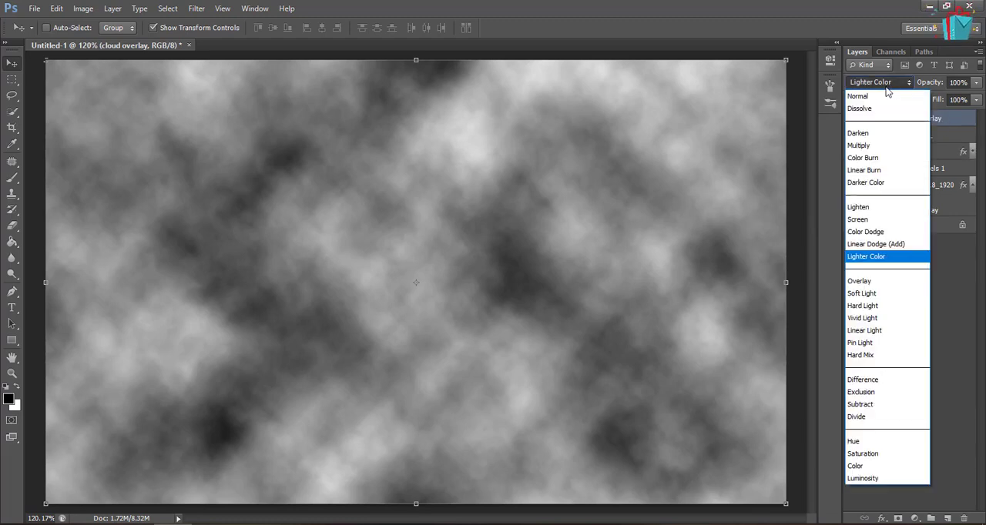
left_click(883, 95)
Set the cloud texture layer's blend mode to Lighter Color
left_click(944, 137)
left_click(872, 83)
left_click(873, 261)
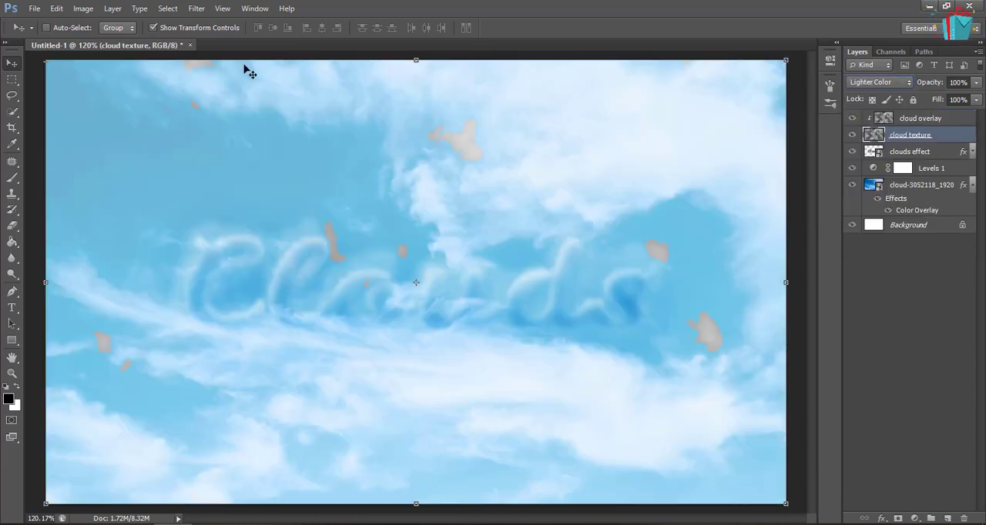
Apply a Levels adjustment to the cloud texture layer with a black input level of 34 and a white input level of 186
left_click(83, 7)
mouse_move(187, 44)
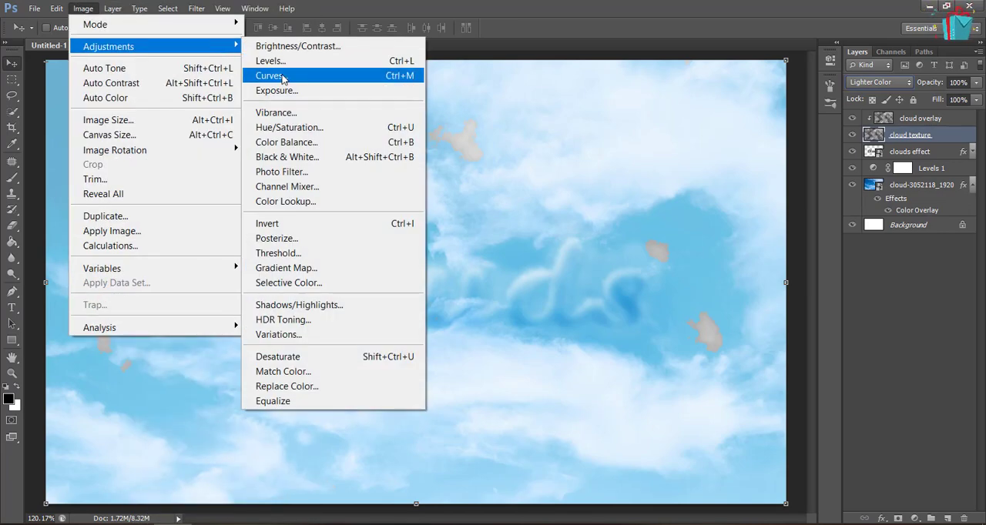
left_click(286, 59)
left_click_drag(394, 256, 363, 253)
type("34")
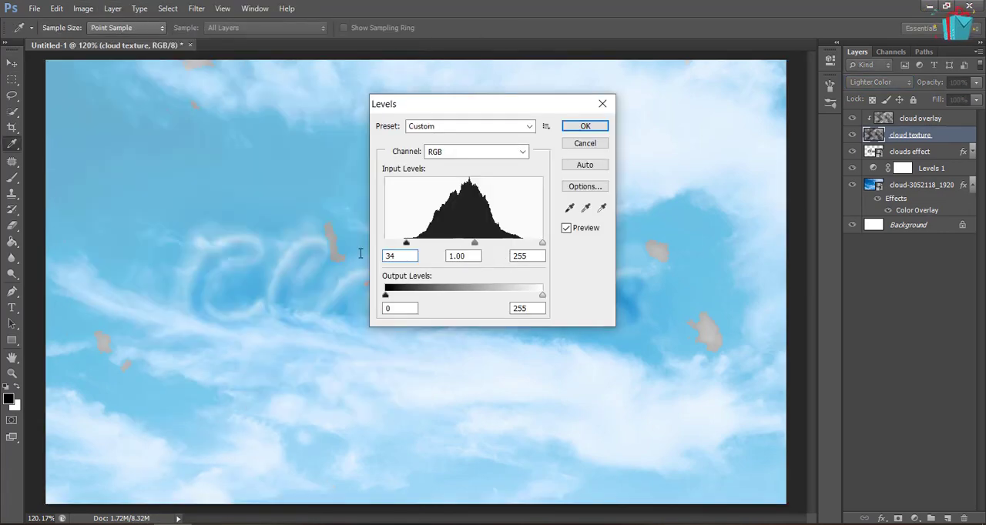
key("BackSpace")
key("BackSpace")
key("BackSpace")
type("186")
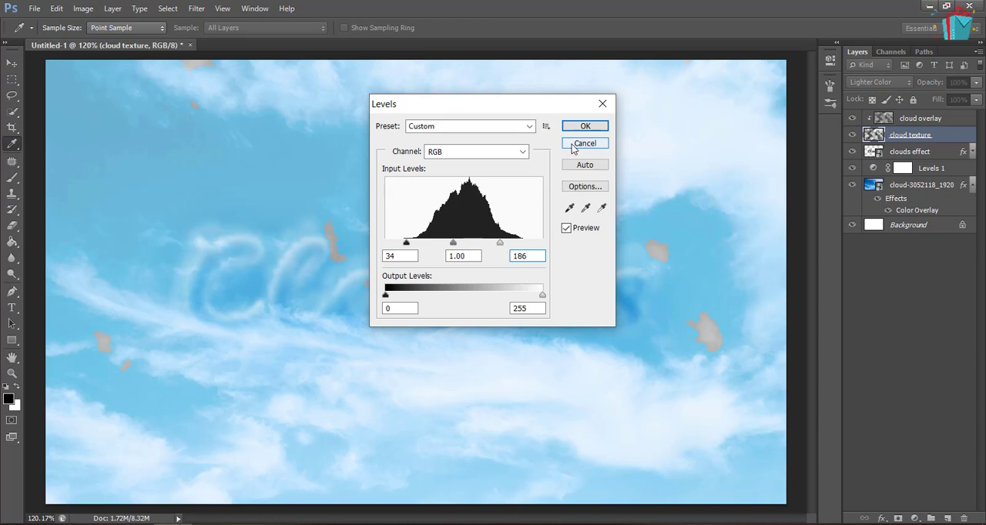
left_click(585, 127)
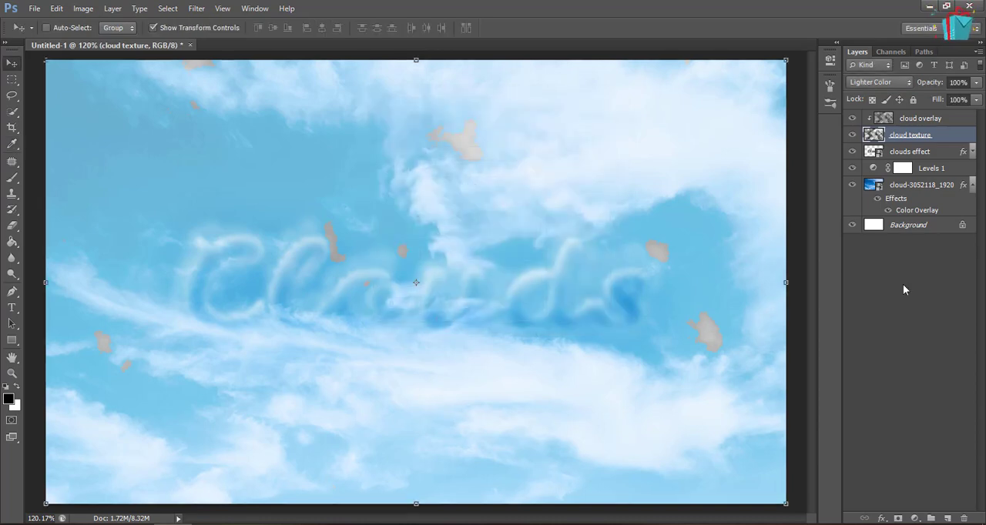
Set the cloud overlay layer to Screen, release its clipping, and clip the cloud texture layer to the clouds effect layer instead
left_click(941, 121)
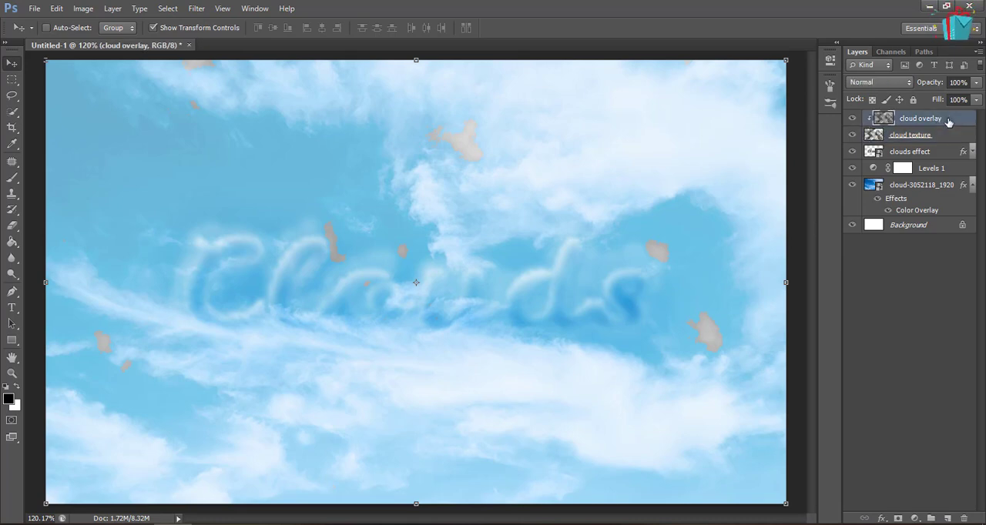
left_click(878, 81)
left_click(874, 225)
left_click(941, 125, "alt")
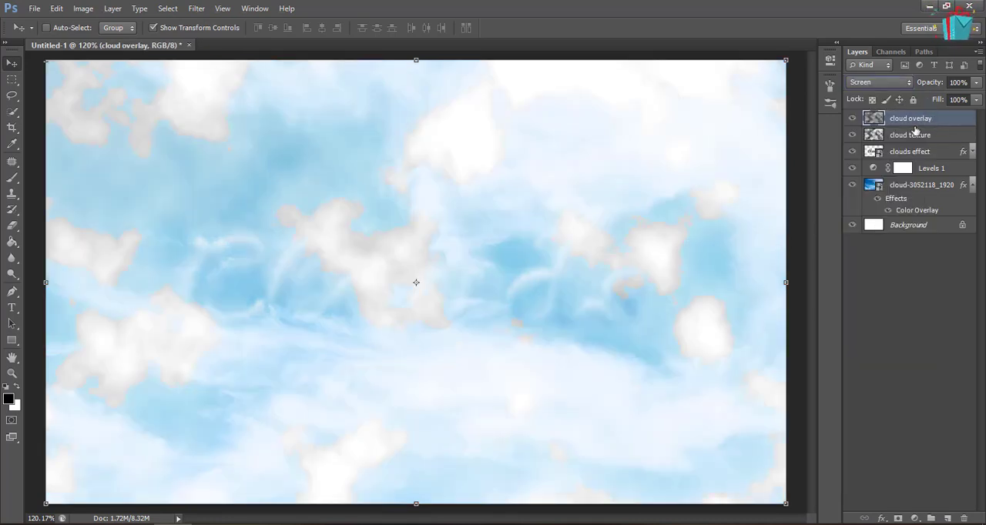
left_click(910, 138, "alt")
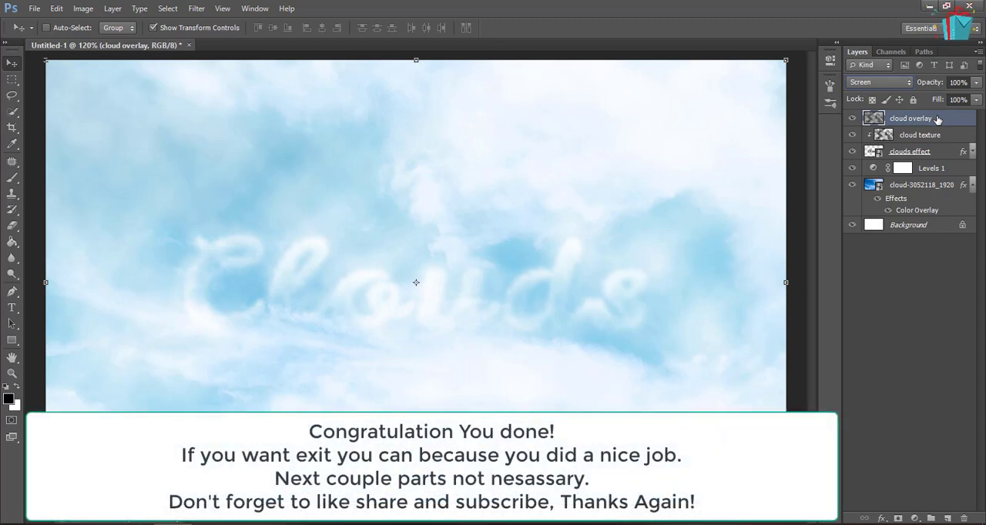
Place the birds-2750483_1280 image from the cloud work folder into the document above the cloud overlay layer
left_click(889, 187)
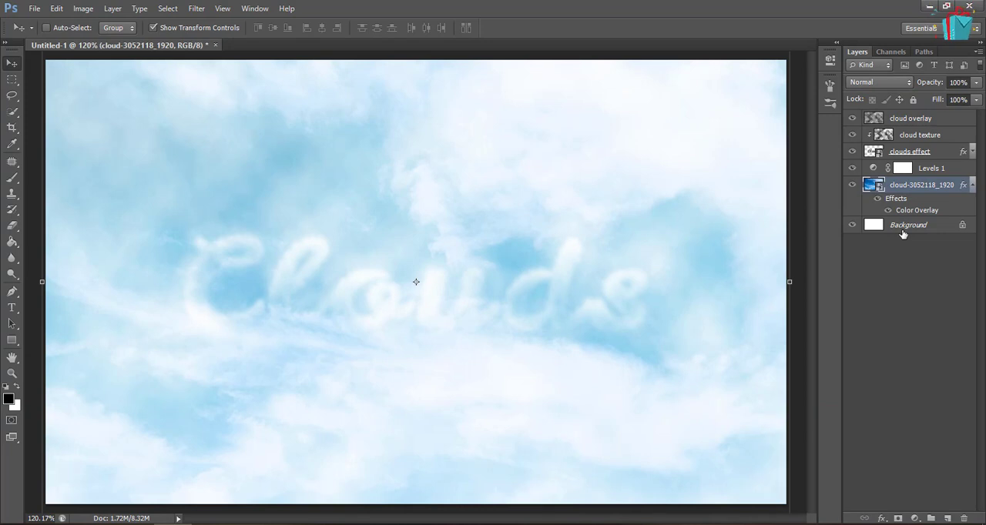
left_click(927, 118)
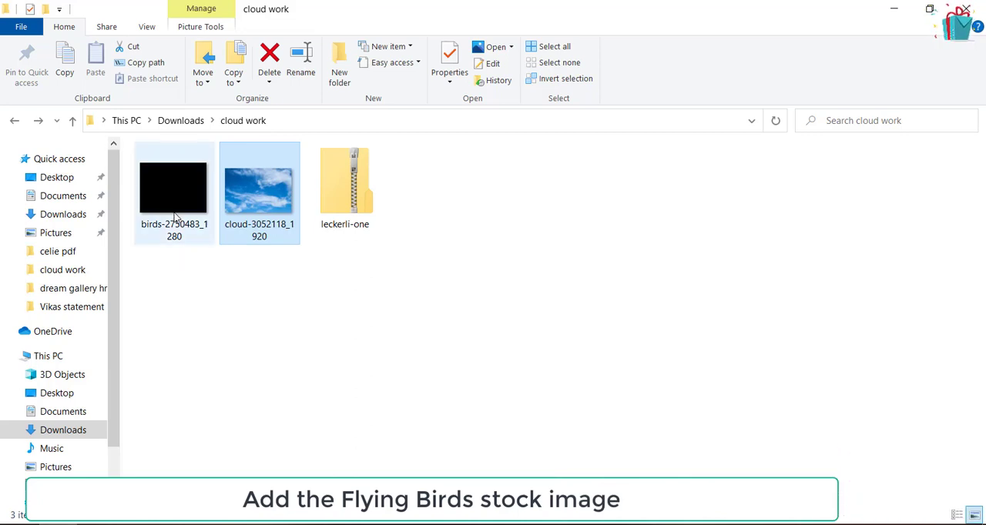
left_click_drag(175, 218, 192, 522)
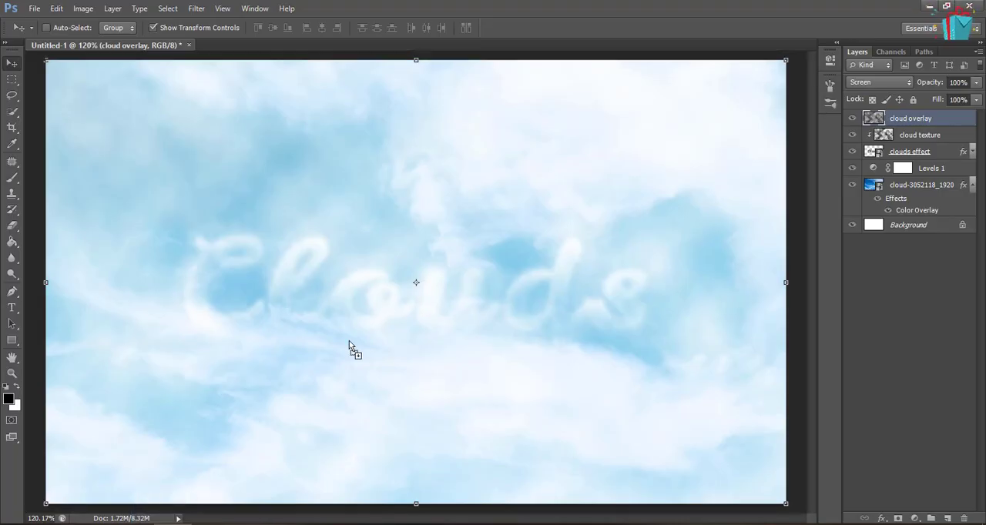
left_click_drag(349, 346, 349, 346)
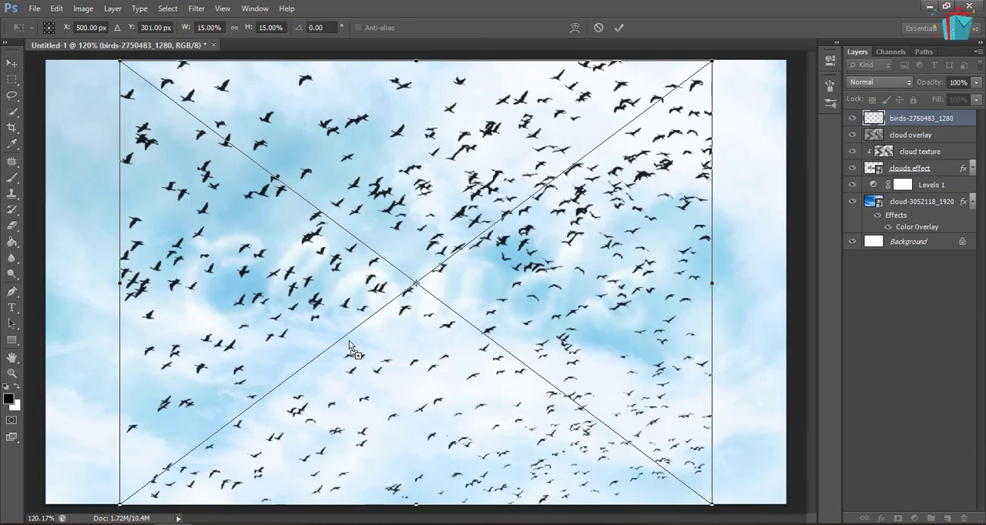
Move the placed birds image so the flock covers the lower-right corner of the canvas, and commit the placement
key("ctrl+minus")
key("ctrl+minus")
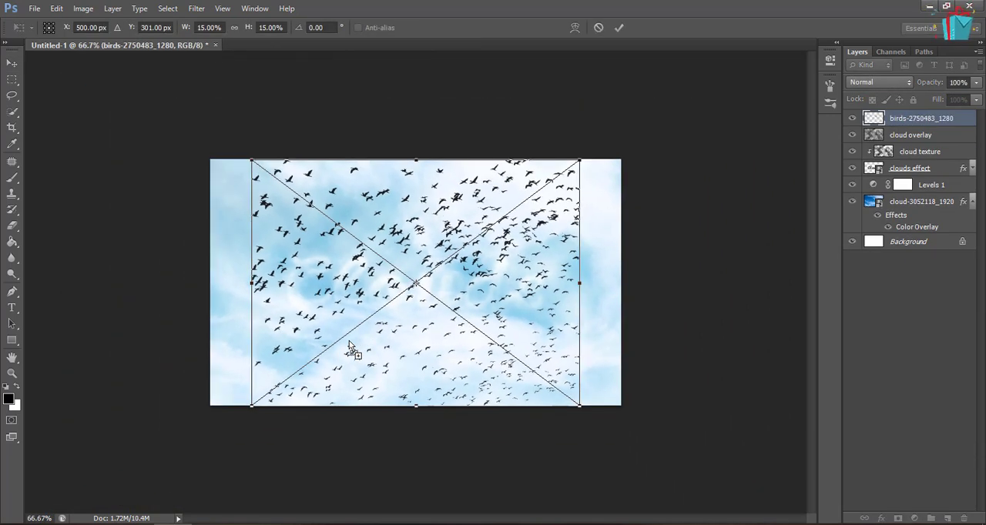
left_click_drag(424, 226, 637, 417)
key("Left")
key("Left")
key("Left")
key("Left")
key("Up")
key("Up")
key("Up")
key("Up")
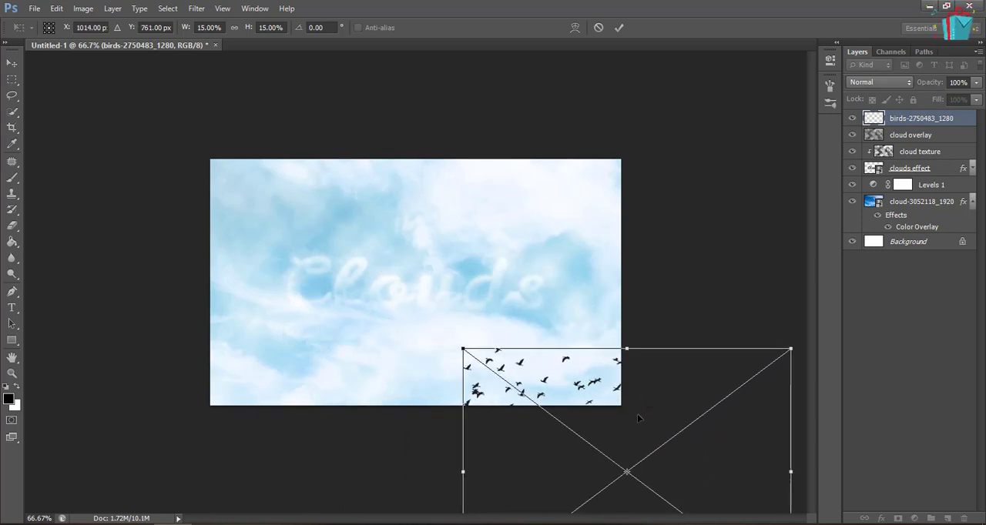
key("Left")
key("Left")
key("Left")
key("Left")
key("Up")
key("Up")
key("Up")
key("Up")
key("Up")
key("Up")
key("Up")
key("Up")
key("Up")
key("Up")
key("Up")
key("Up")
key("Up")
key("Up")
key("Up")
key("Up")
key("Up")
key("Up")
key("Right")
key("Right")
key("Right")
key("Right")
key("Right")
key("Right")
key("Down")
key("Down")
key("Down")
key("Down")
key("Down")
key("Down")
key("Down")
key("Down")
key("Down")
key("Down")
key("Down")
key("Down")
key("Down")
key("Down")
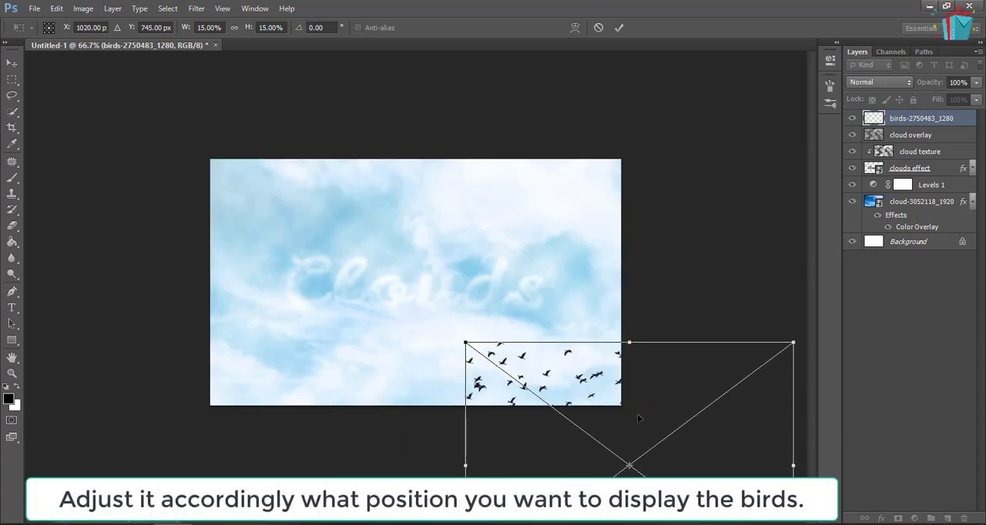
key("Right")
key("Right")
key("Right")
key("Right")
key("Right")
key("Right")
left_click_drag(637, 417, 563, 409)
key("Return")
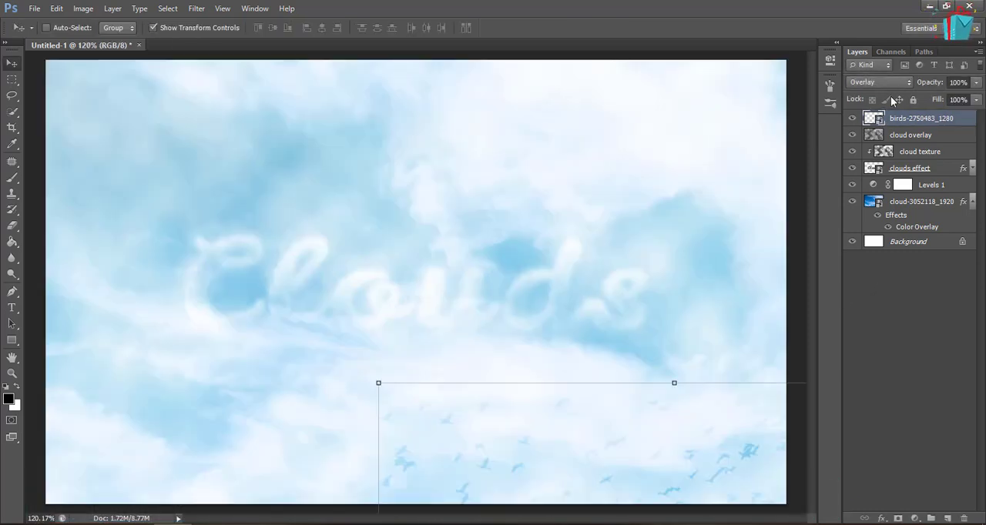
Try the Color blend mode on the birds layer, move it below the cloud overlay layer and set its blending back to Normal
left_click(878, 82)
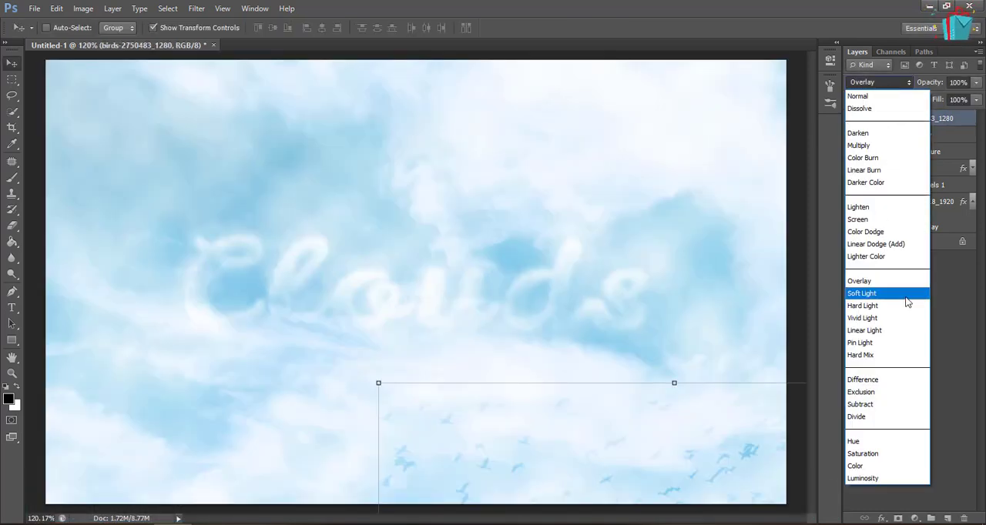
left_click(886, 466)
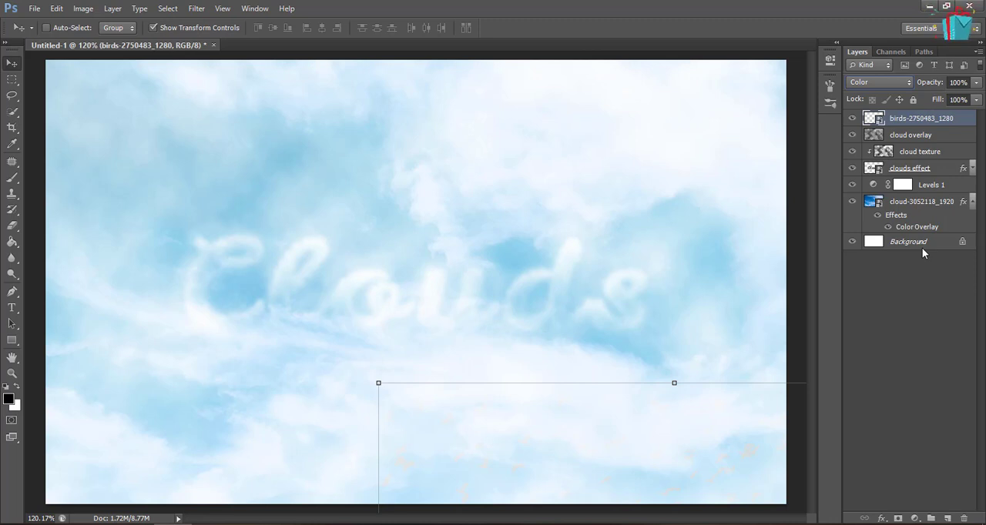
left_click_drag(927, 118, 929, 141)
left_click(881, 84)
left_click(873, 97)
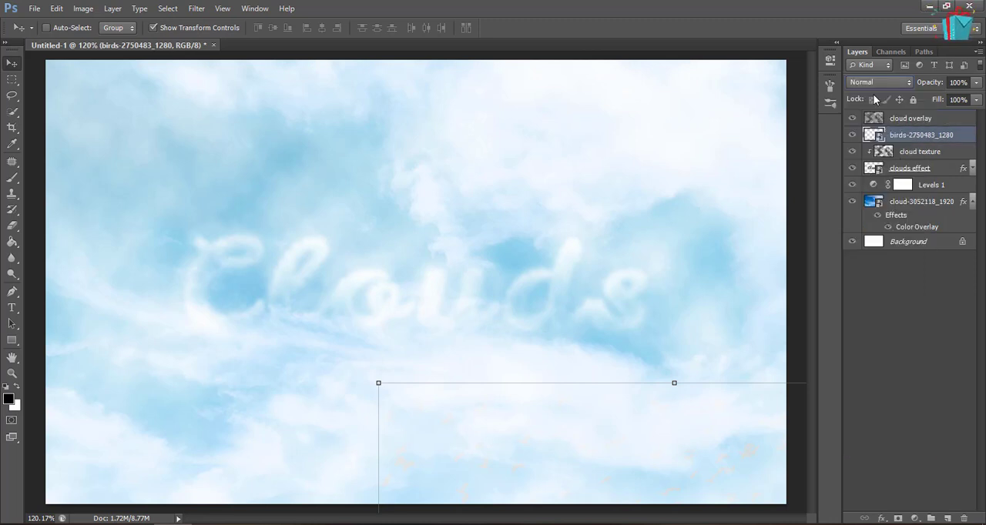
Add a new layer above the cloud overlay layer and fill it with the foreground color #0096ec
left_click(910, 119)
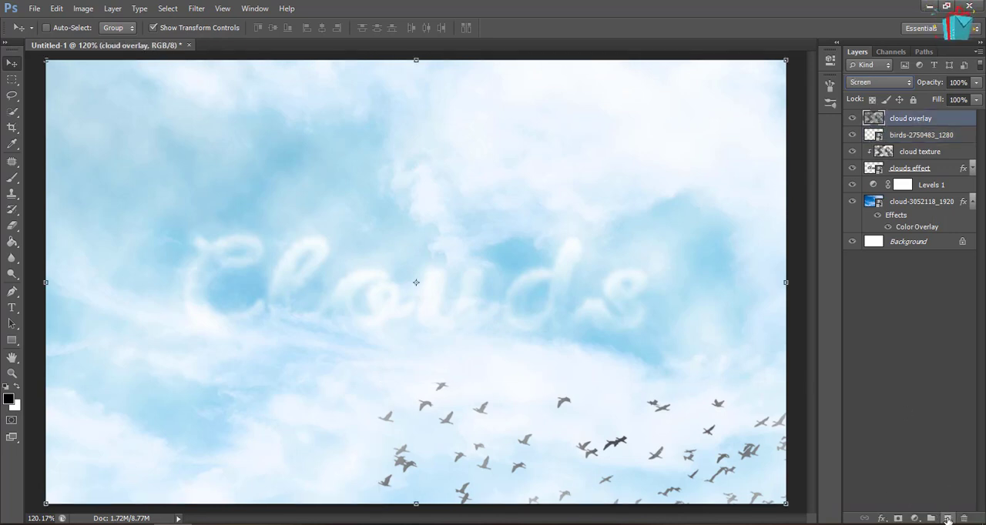
left_click(947, 519)
left_click(9, 398)
double_click(854, 351)
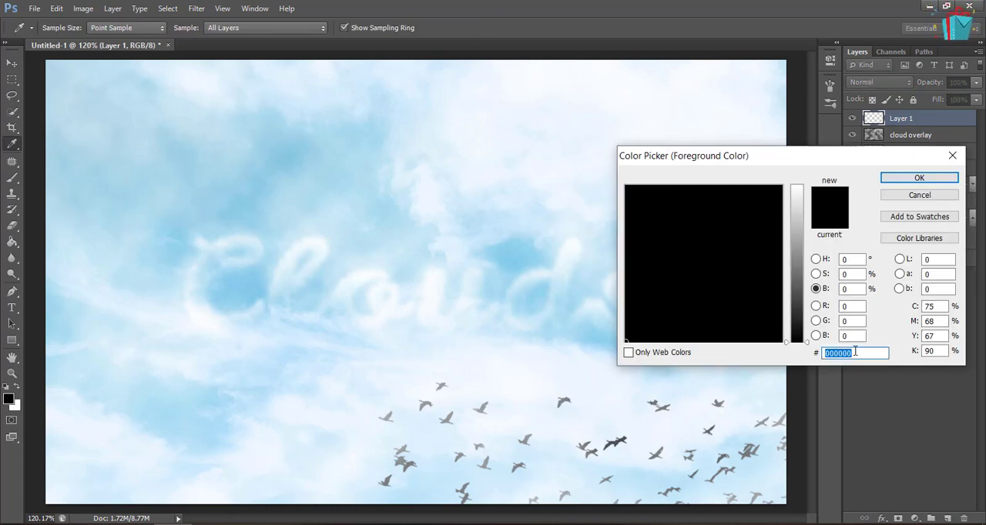
type("0096ec")
key("Return")
key("v")
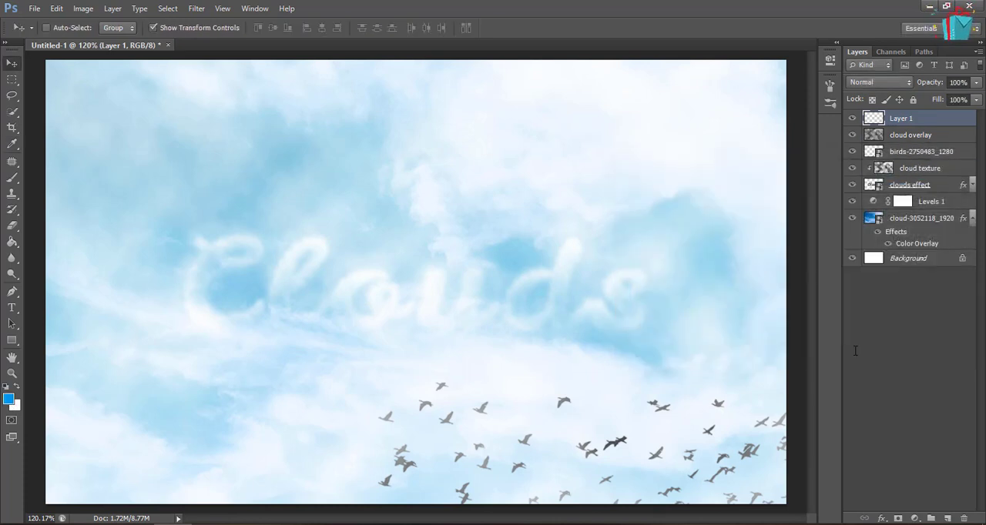
key("alt+BackSpace")
Set the blue fill layer's blend mode to Color and its opacity to 48%
left_click(878, 81)
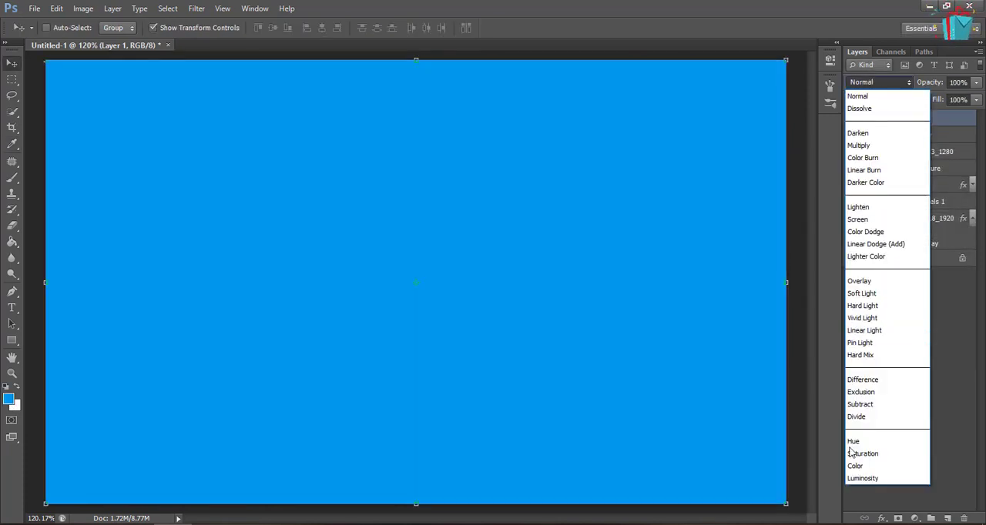
left_click(855, 462)
left_click(937, 82)
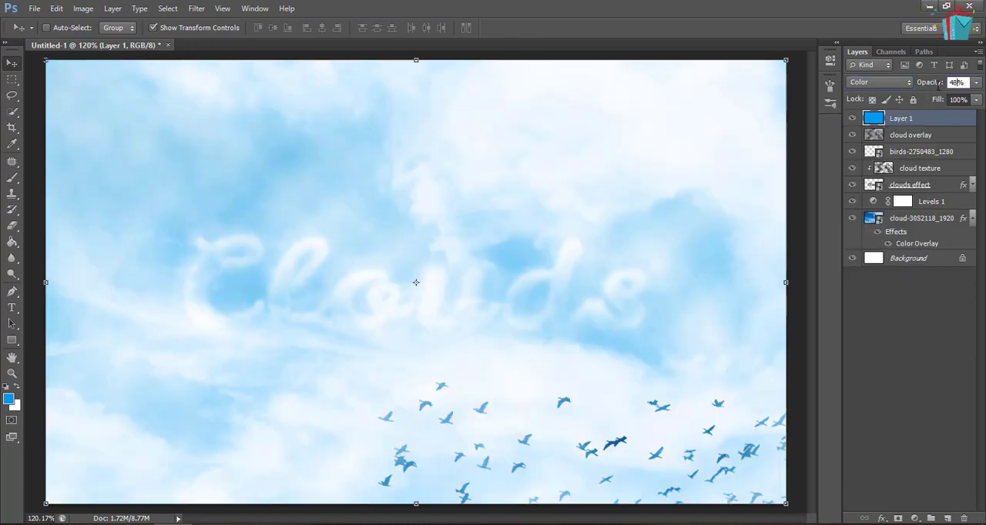
left_click(932, 285)
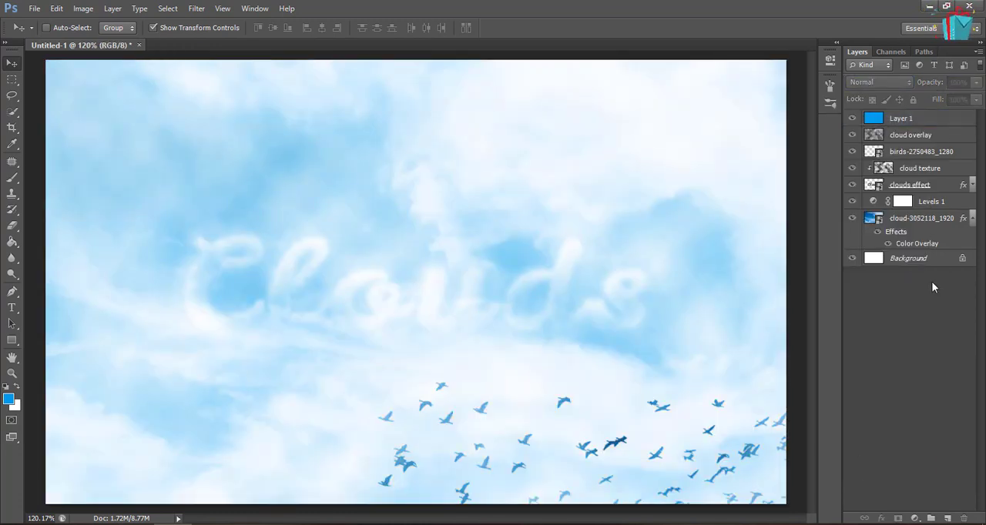
Add a Hue/Saturation adjustment layer above the blue fill layer with Hue 6, Saturation -36 and Lightness 2
left_click(930, 117)
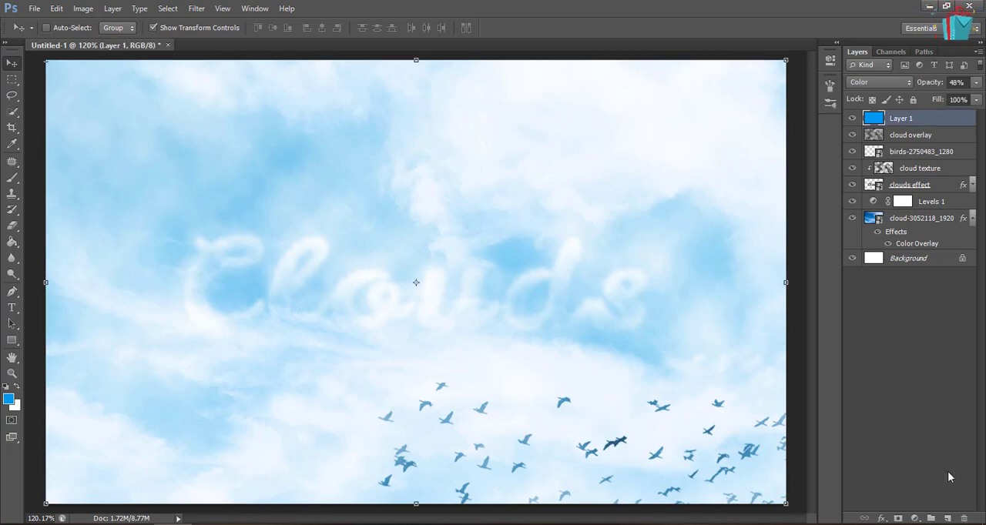
left_click(915, 519)
left_click(898, 354)
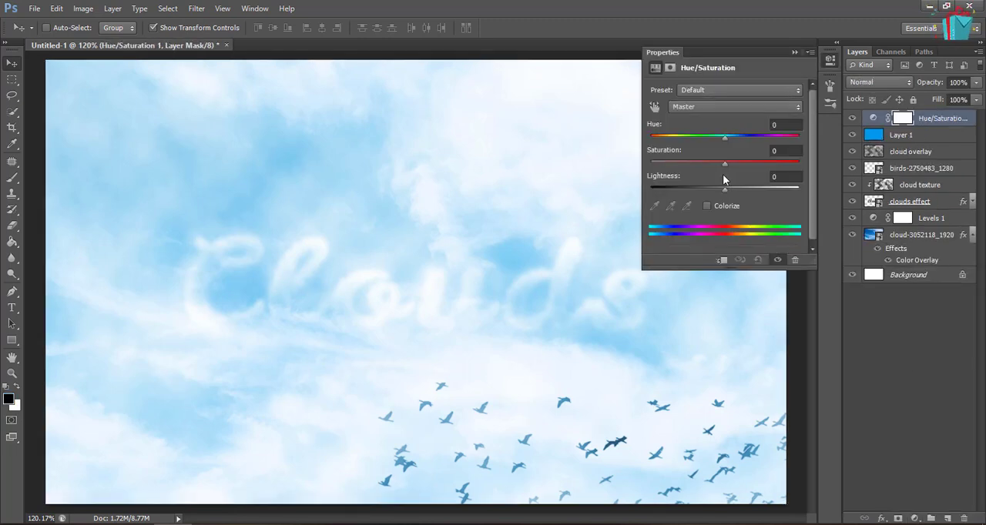
left_click(752, 124)
type("6")
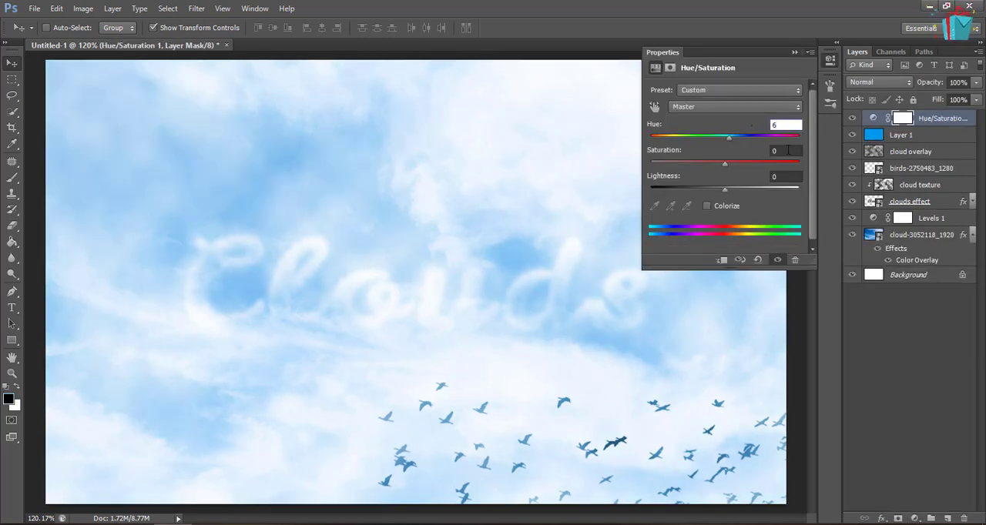
left_click(741, 148)
type("-36")
left_click(746, 178)
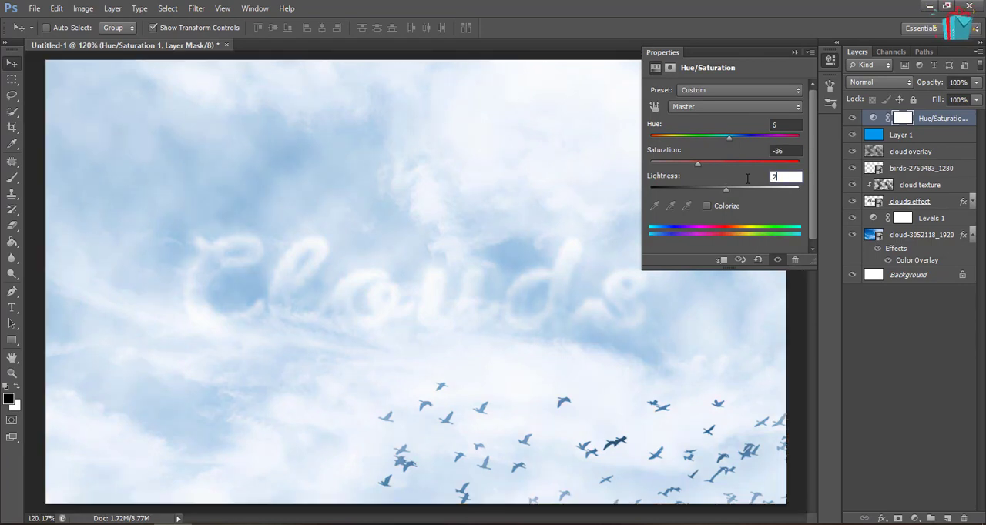
type("2")
left_click(794, 52)
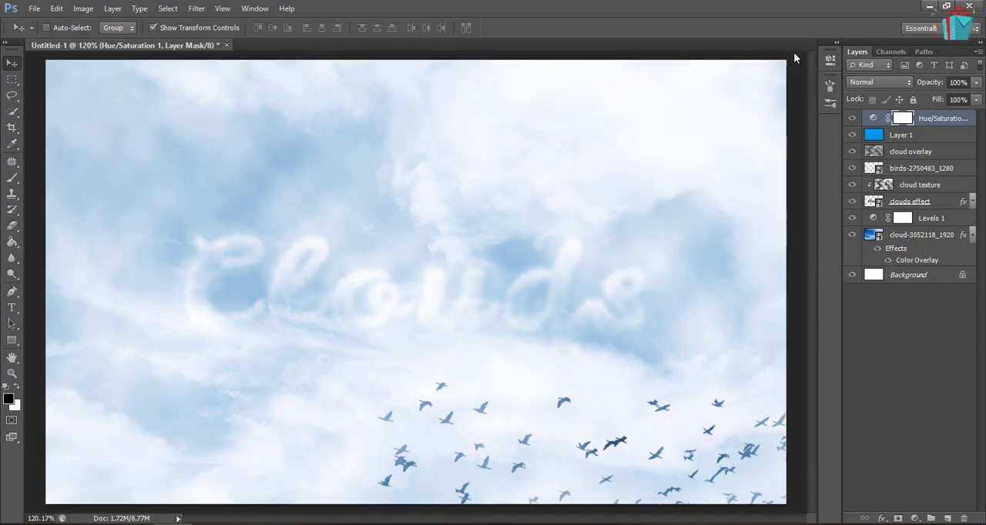
Add a Levels adjustment layer above the Hue/Saturation layer, keep its default settings and close its properties
left_click(915, 519)
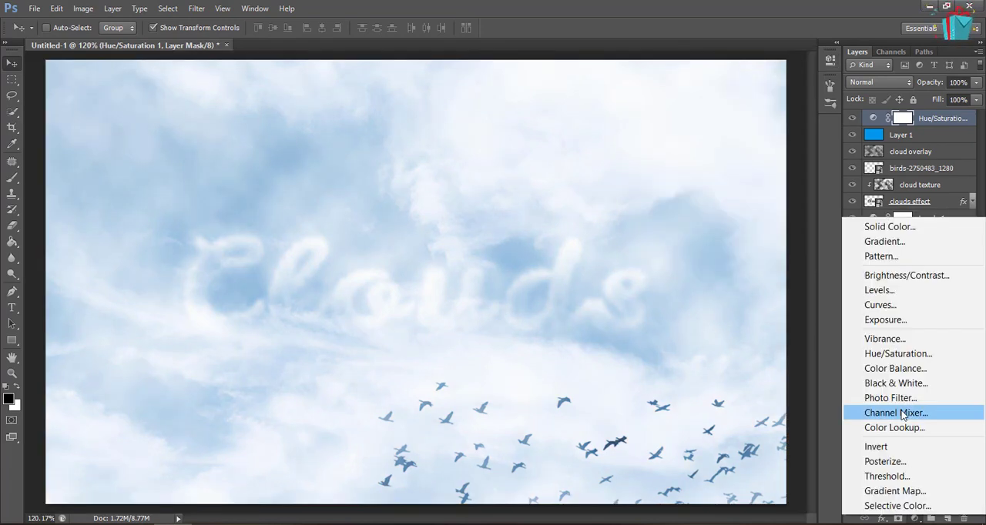
left_click(881, 290)
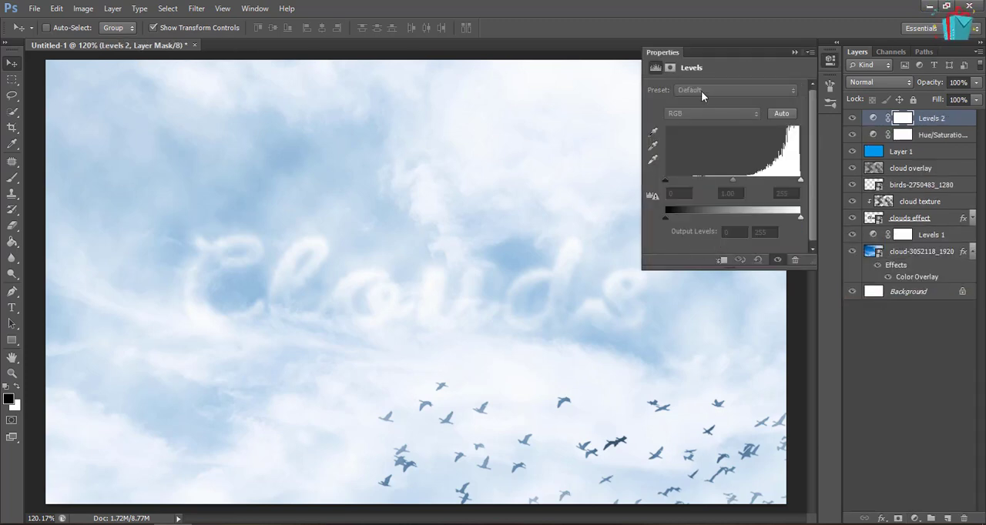
left_click(810, 52)
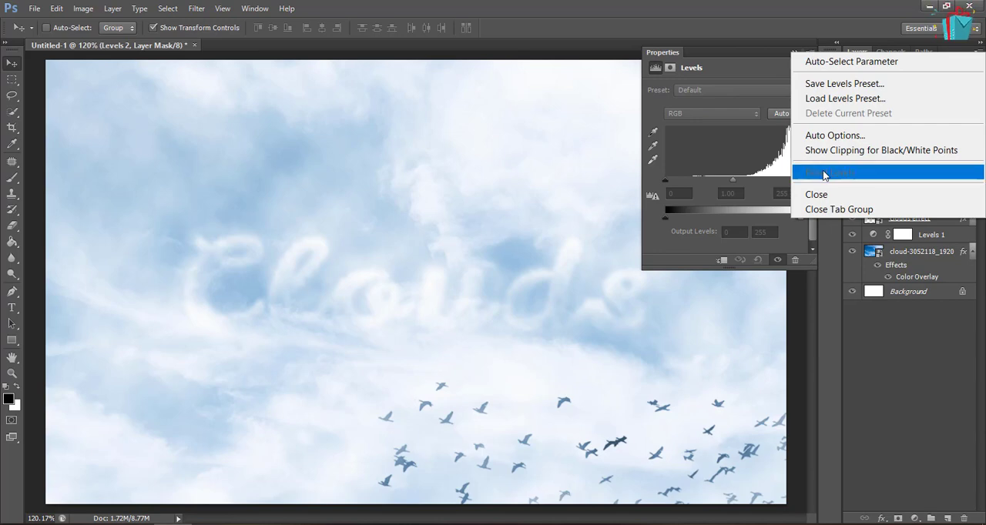
left_click(824, 194)
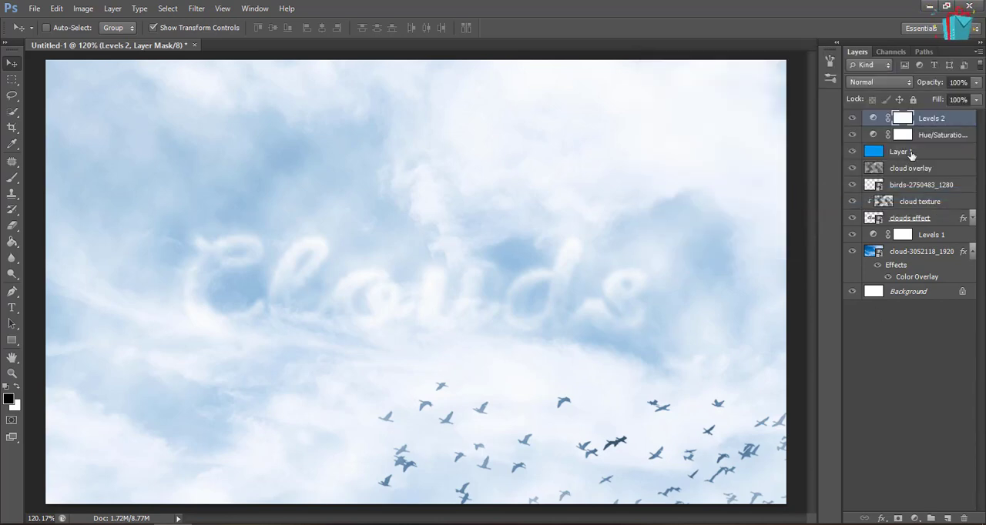
Rasterize the birds smart object layer
left_click(912, 186)
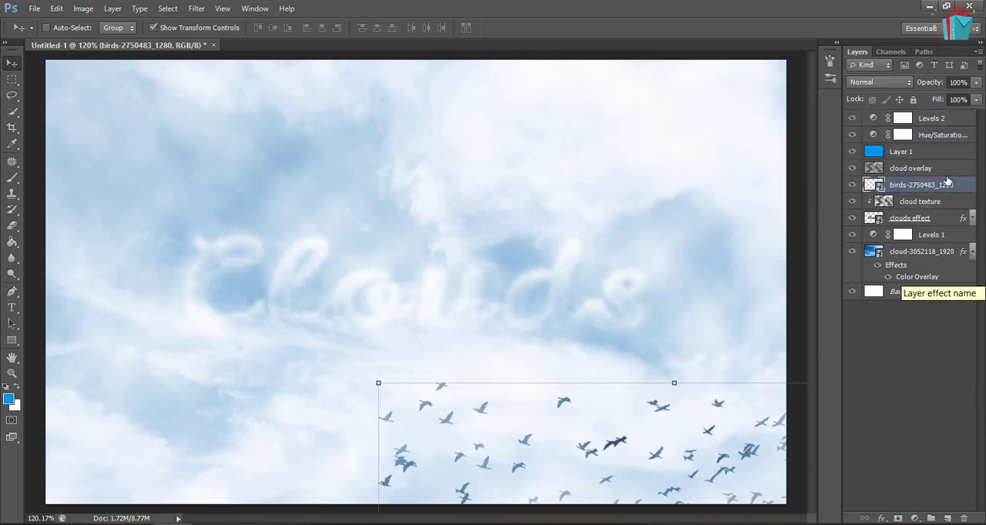
right_click(958, 186)
left_click(888, 196)
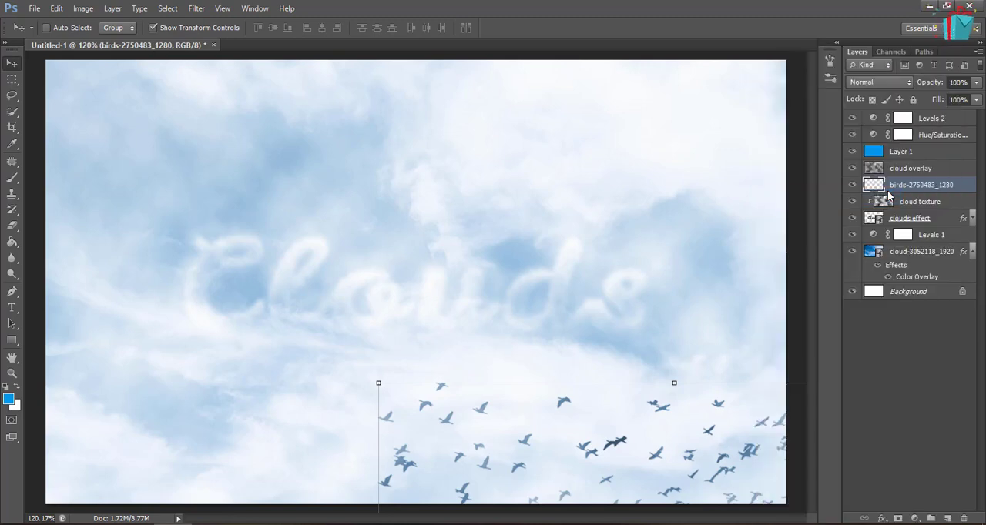
Add a Color Overlay effect to the birds layer using white #ffffff
left_click(881, 517)
left_click(892, 449)
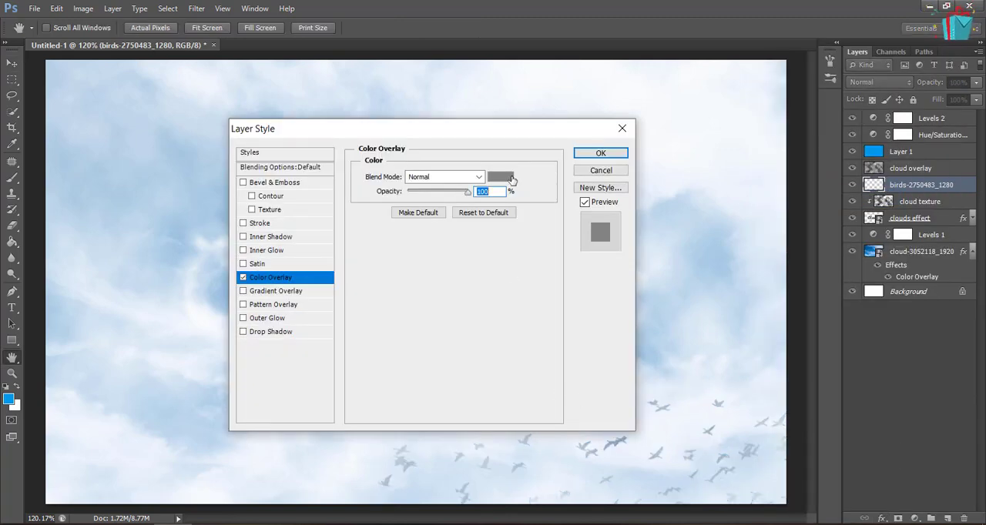
left_click(512, 179)
double_click(839, 353)
type("ffffff")
key("Return")
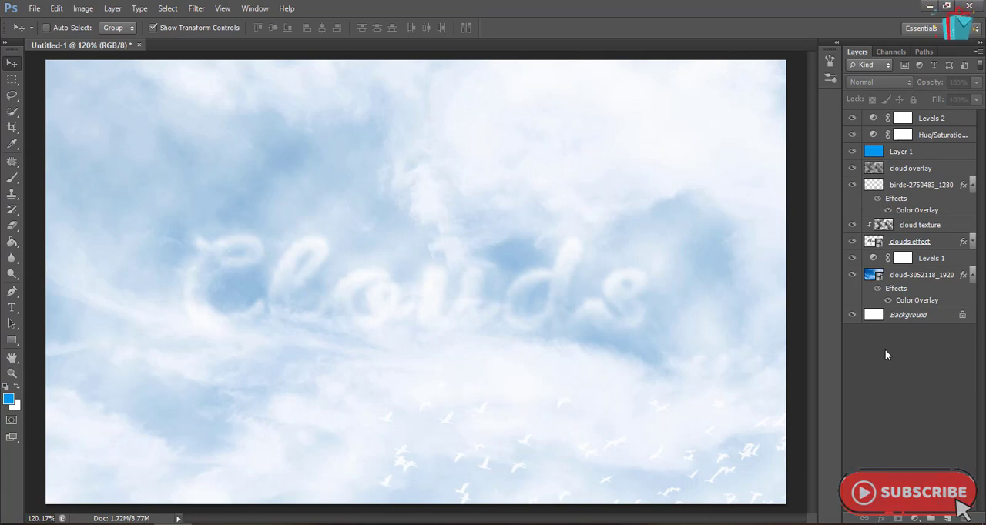
Stamp all visible layers into a new layer above Levels 2 and apply a High Pass filter with a 2-pixel radius
left_click(939, 119)
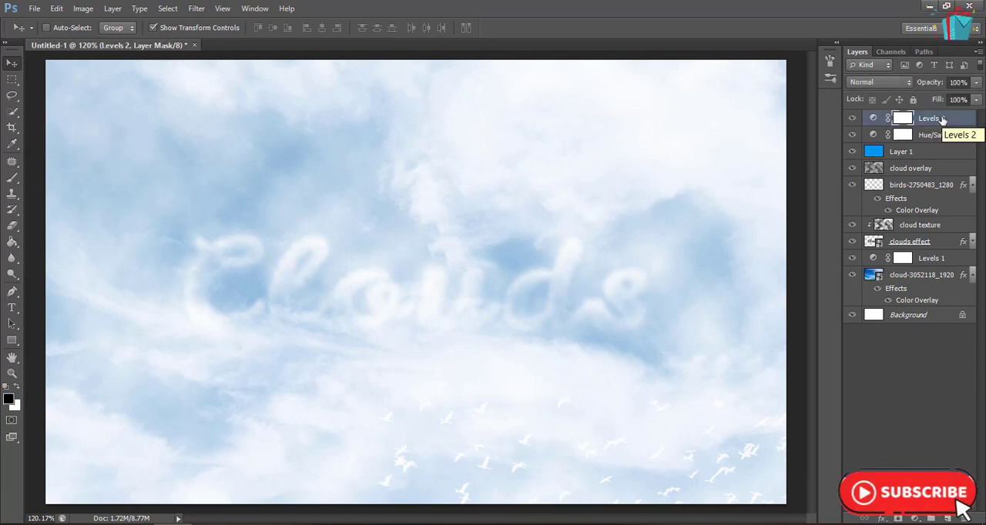
key("ctrl+shift+alt+e")
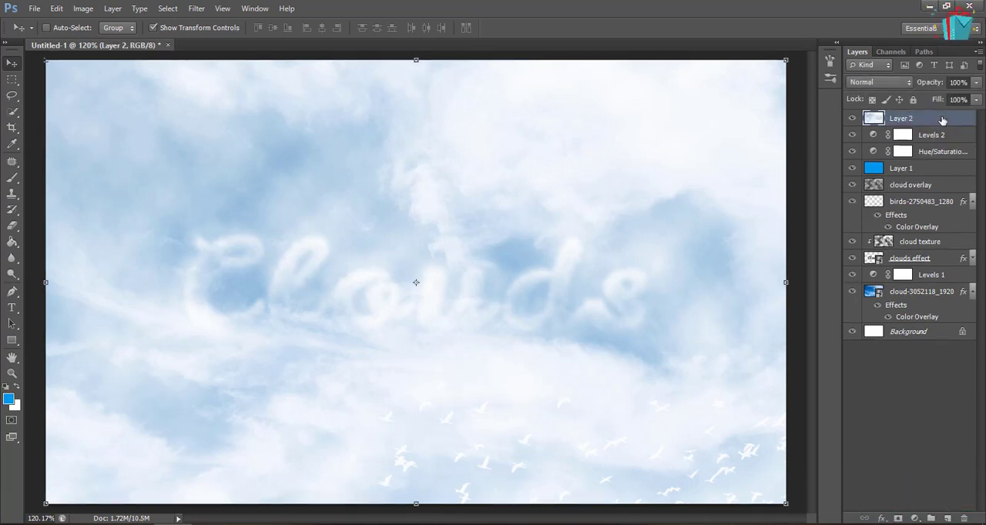
left_click(197, 8)
mouse_move(342, 282)
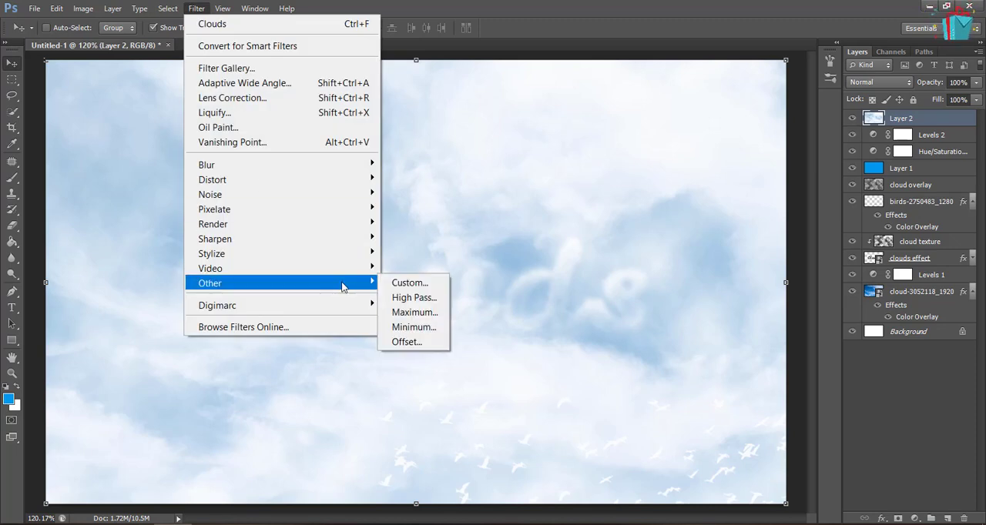
left_click(396, 304)
type("2")
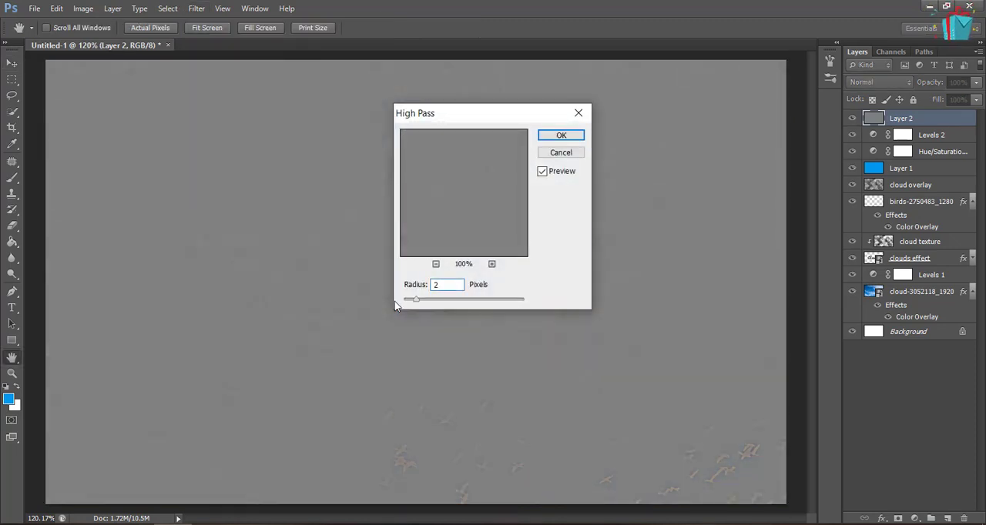
key("Return")
Set the High Pass layer's blend mode to Overlay and deselect the layer
left_click(878, 82)
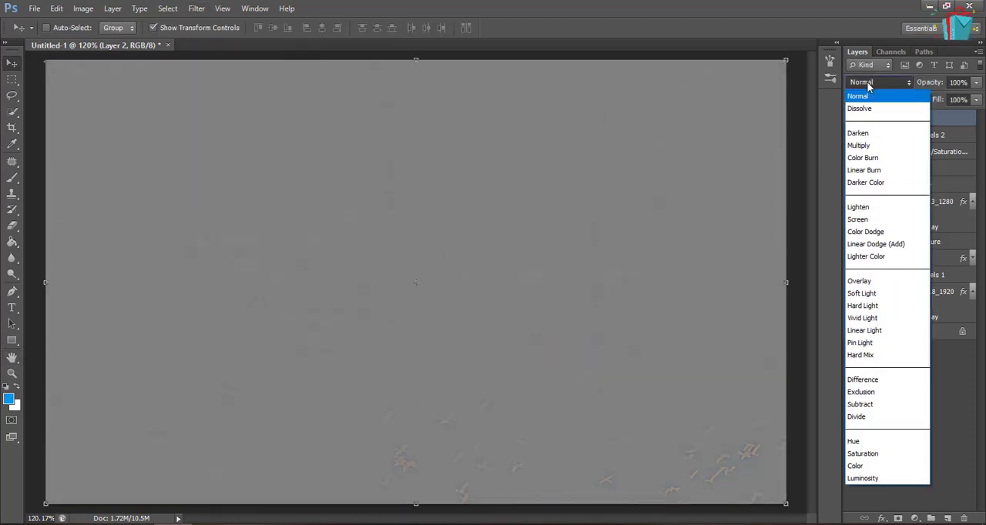
left_click(875, 283)
left_click(882, 413)
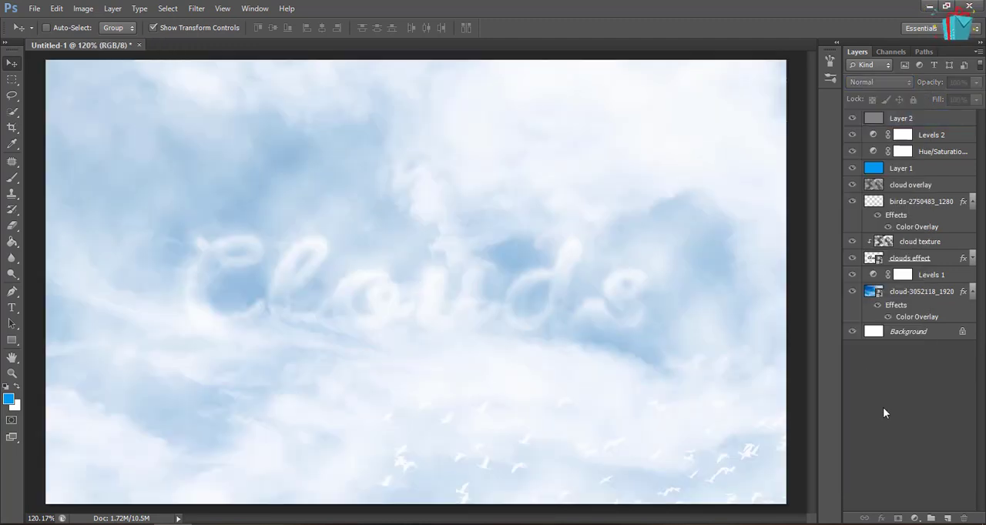
Switch to full screen mode with the menu bar and open the document's file information
key("f")
key("ctrl+alt+shift+i")
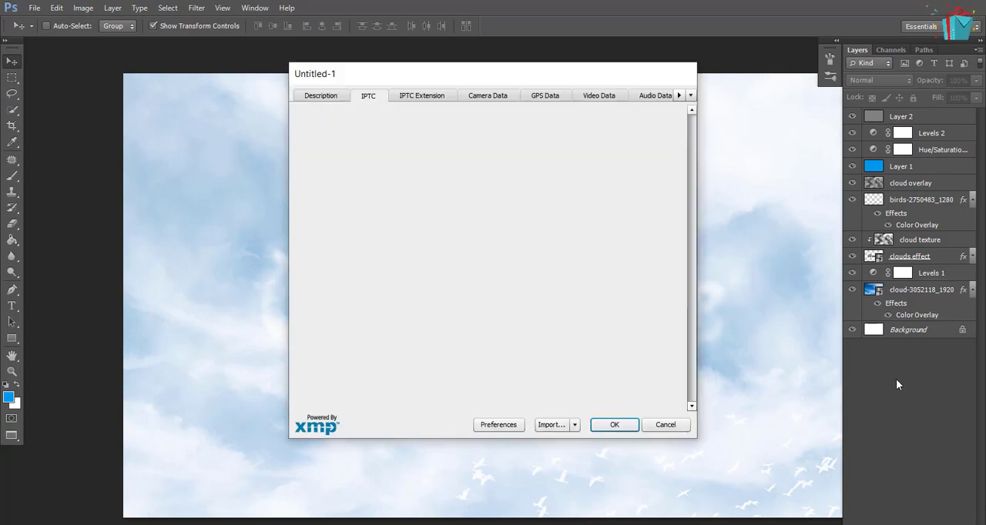